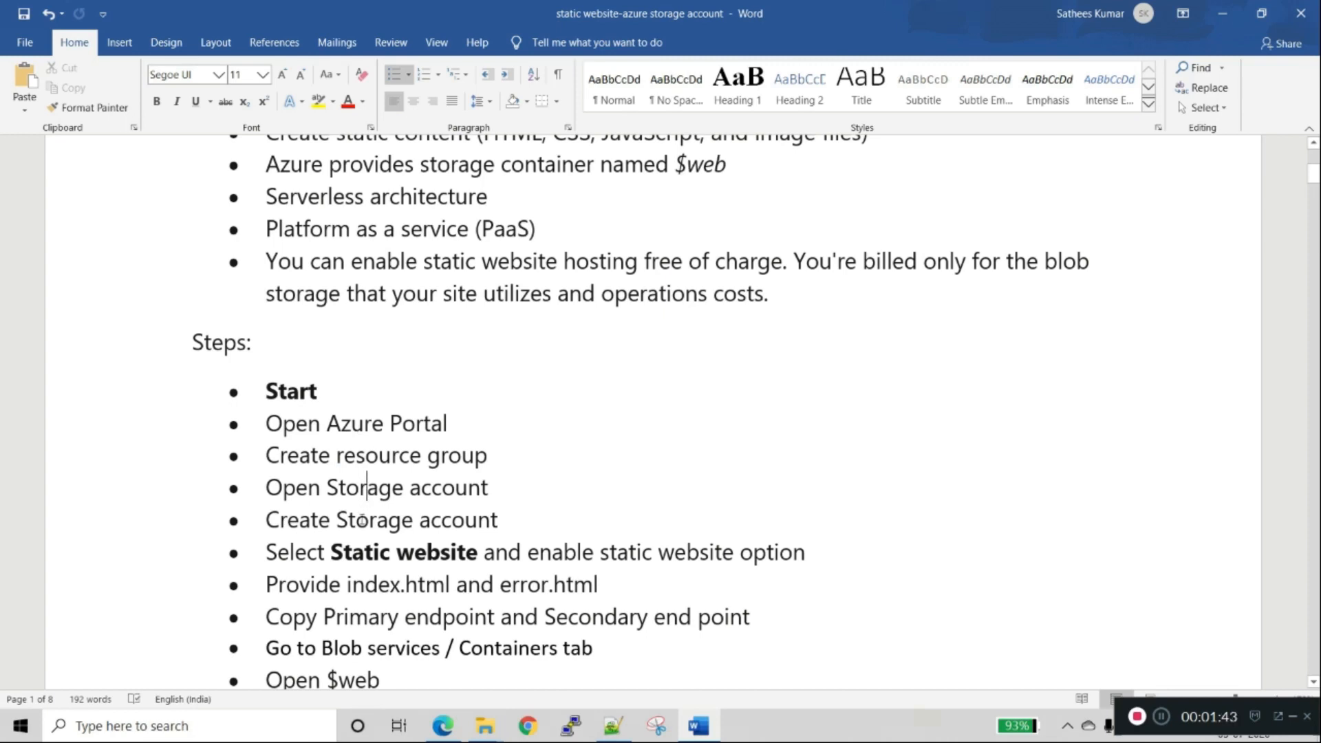
# Read through the document's list of steps for hosting a static website on an Azure storage account.
pyautogui.scroll(-1, 363, 516)
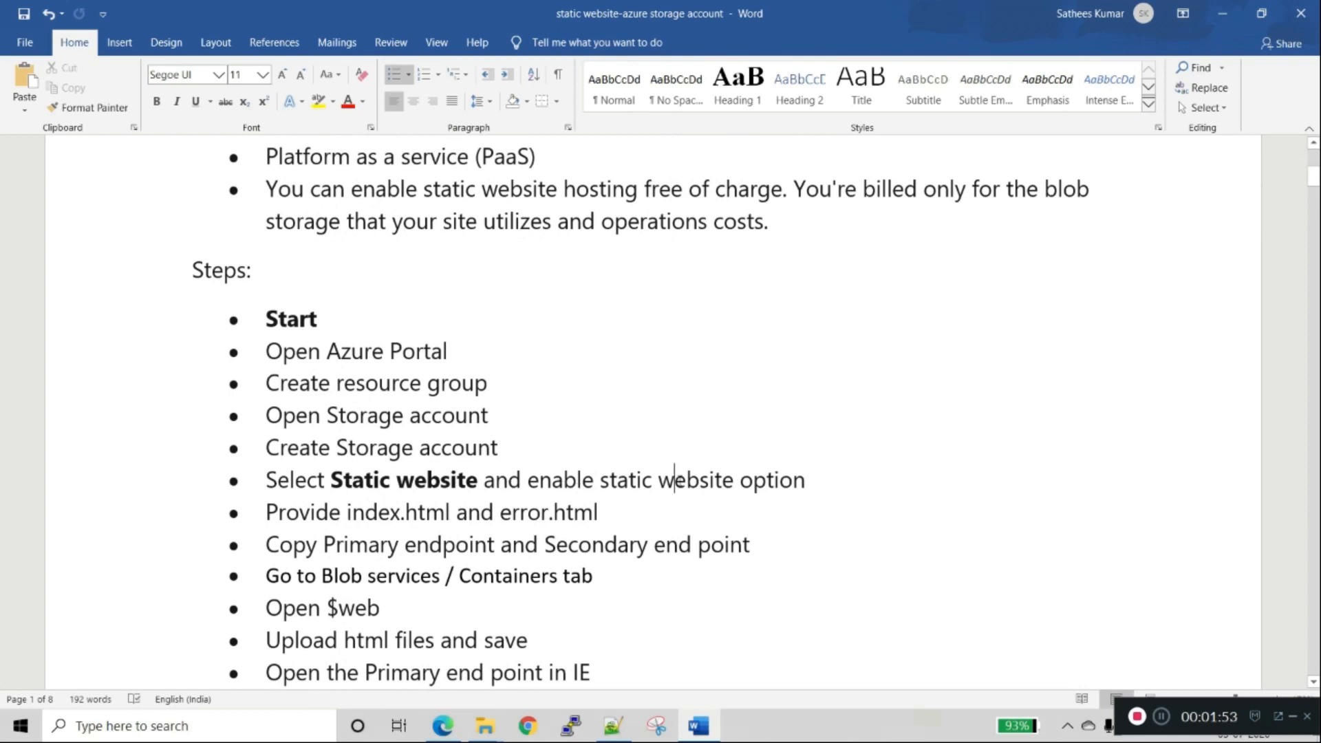
pyautogui.doubleClick(676, 479)
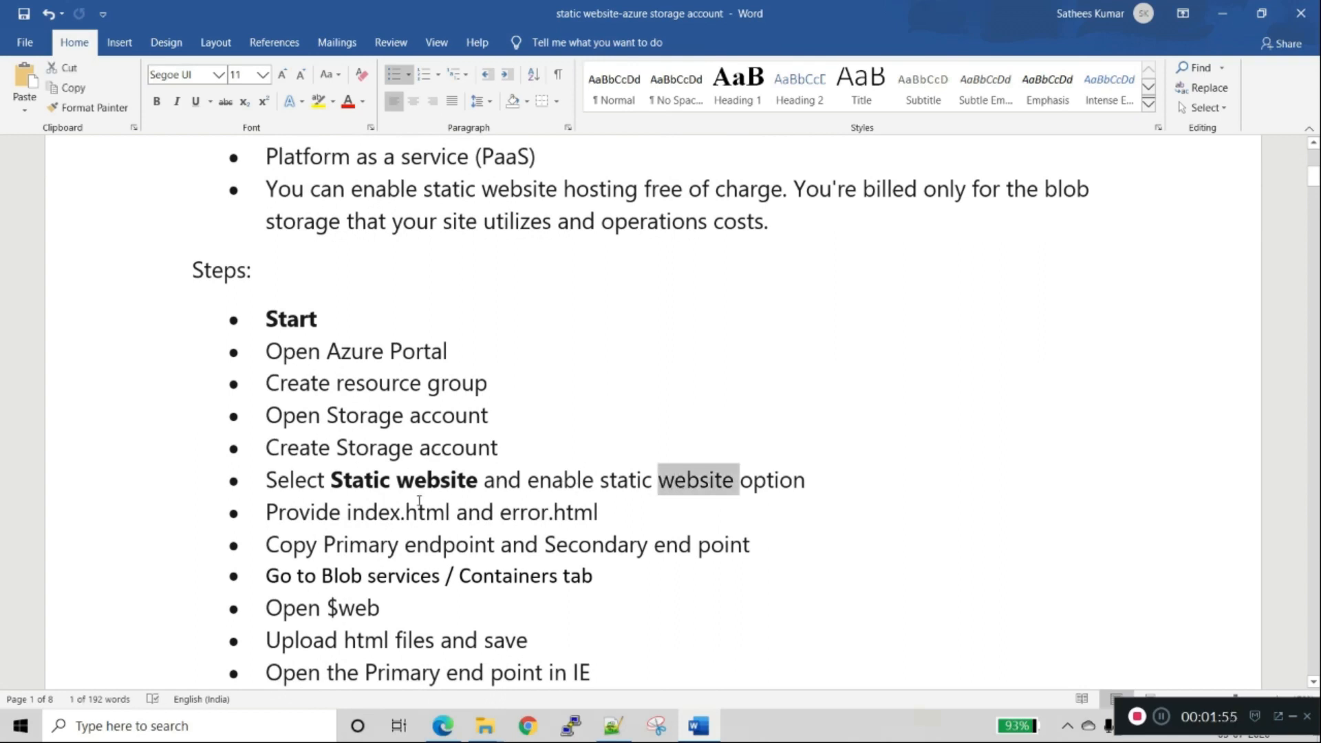
pyautogui.doubleClick(373, 517)
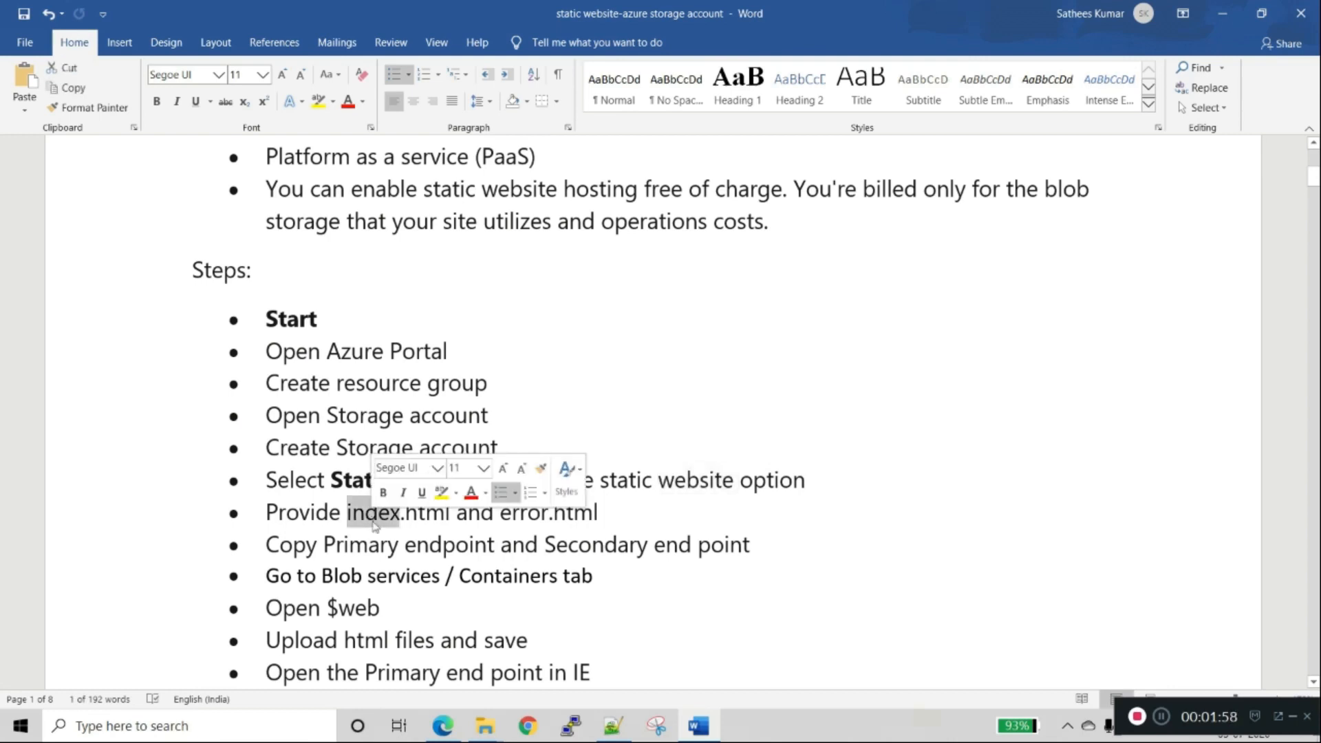
pyautogui.click(529, 518)
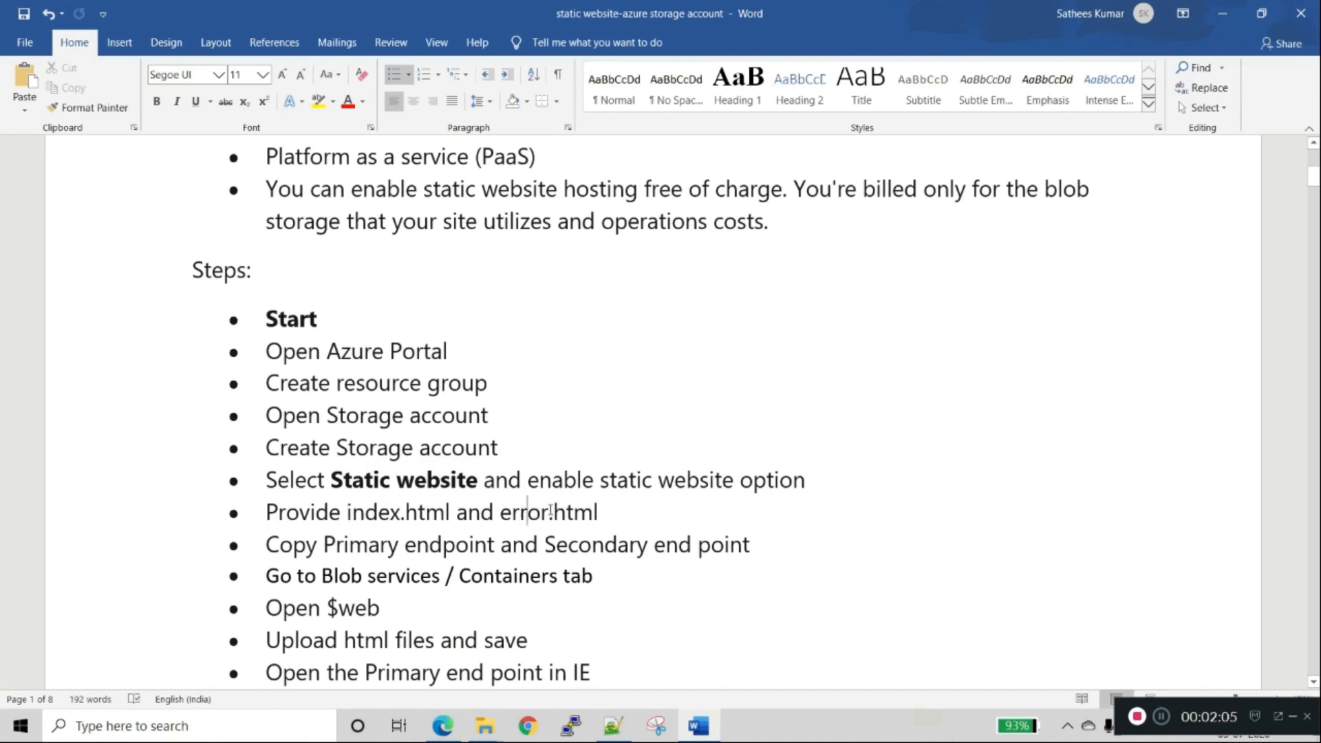
pyautogui.scroll(-1, 550, 511)
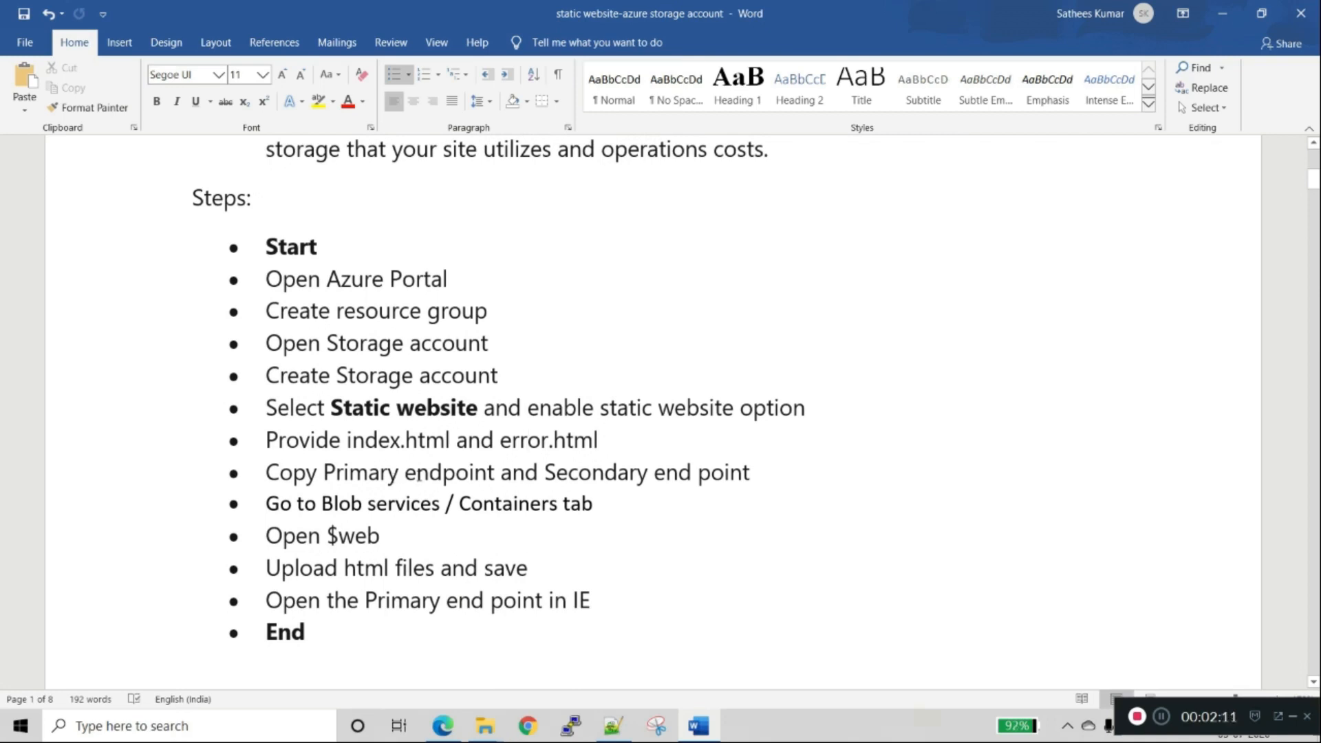
pyautogui.doubleClick(417, 472)
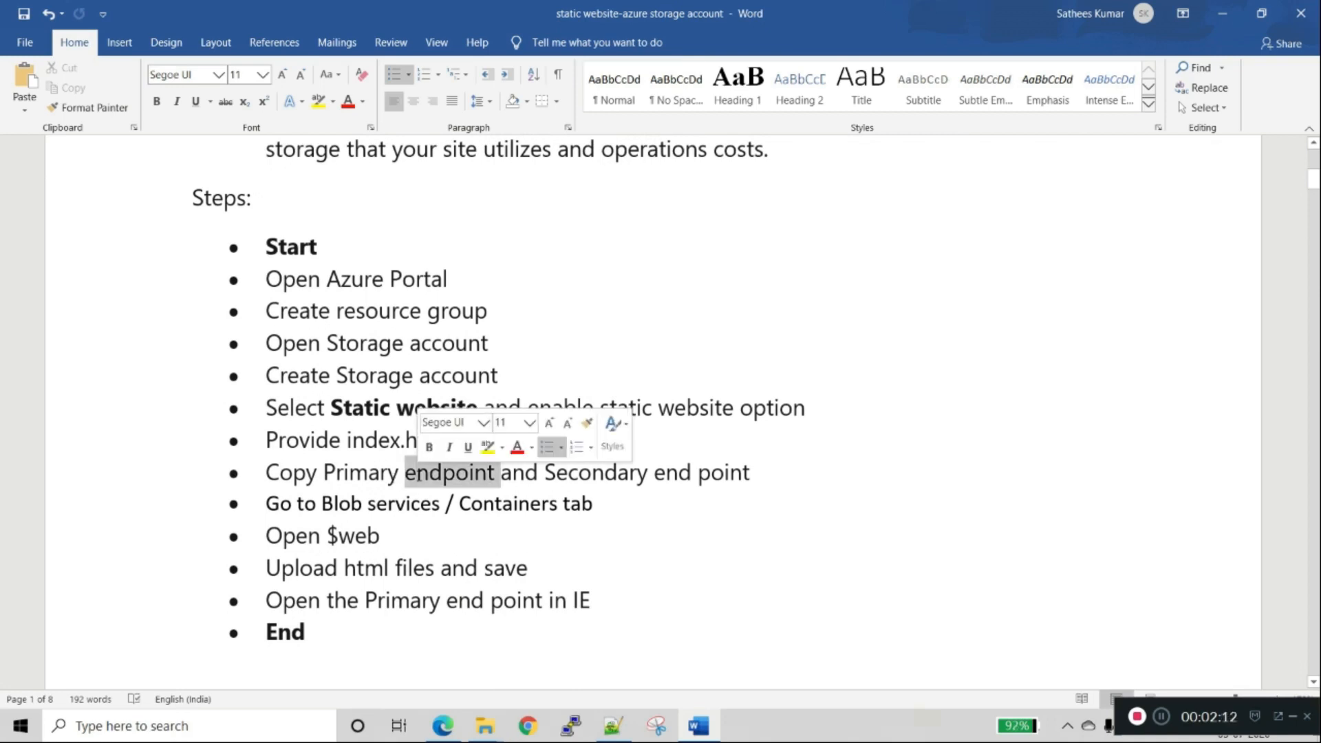
pyautogui.doubleClick(582, 502)
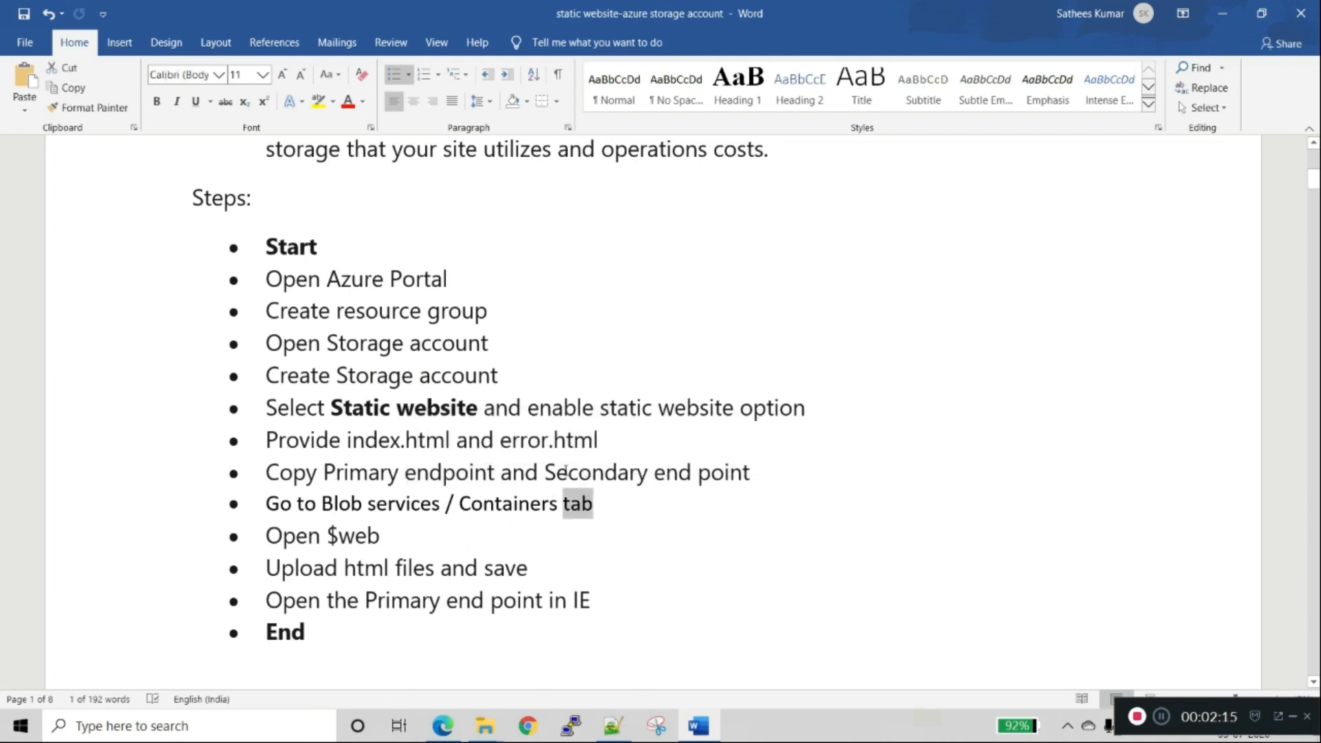
pyautogui.doubleClick(566, 472)
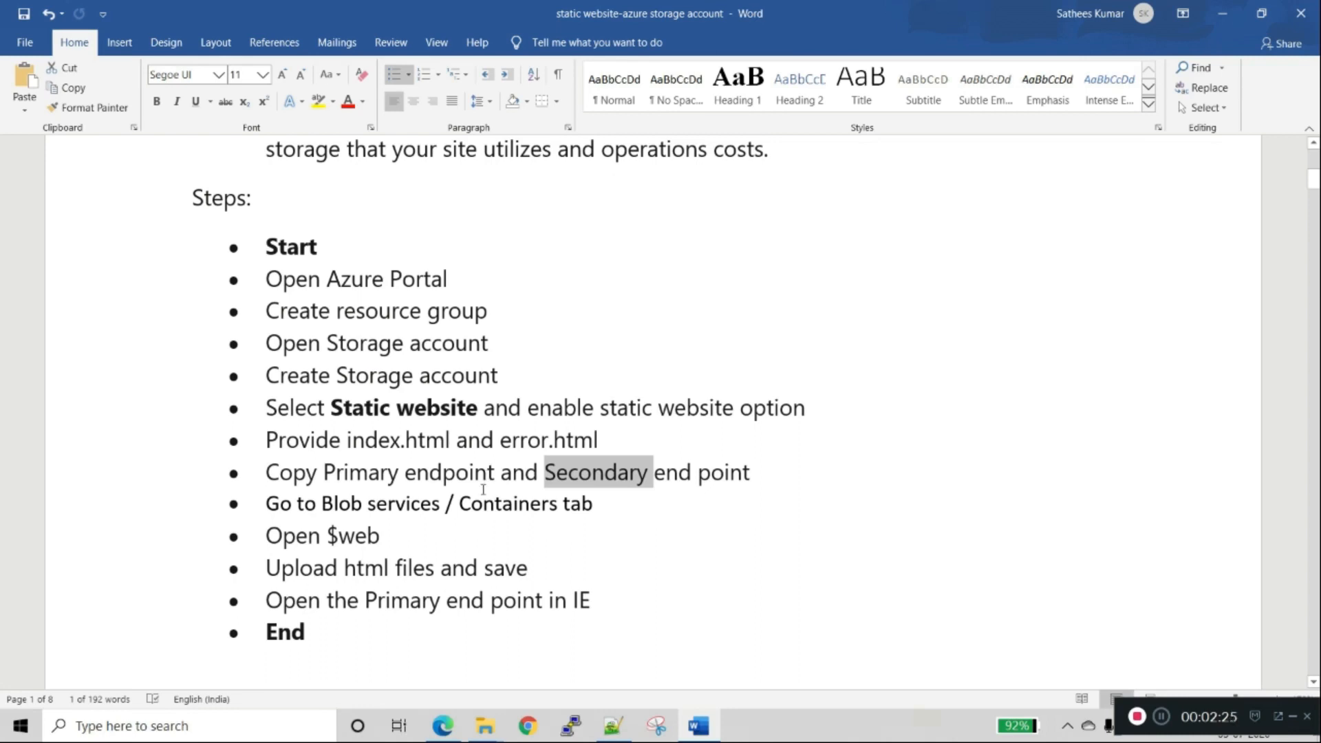
pyautogui.scroll(-1, 364, 493)
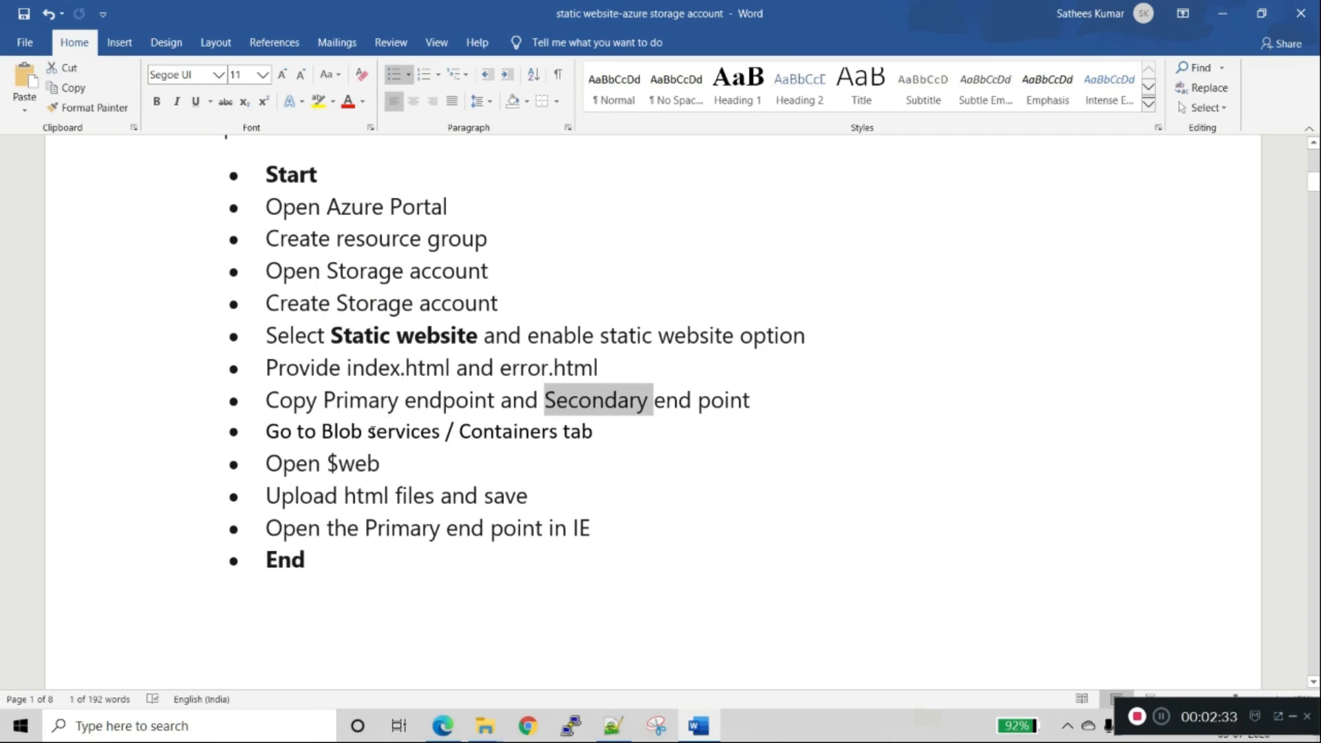
pyautogui.click(368, 432)
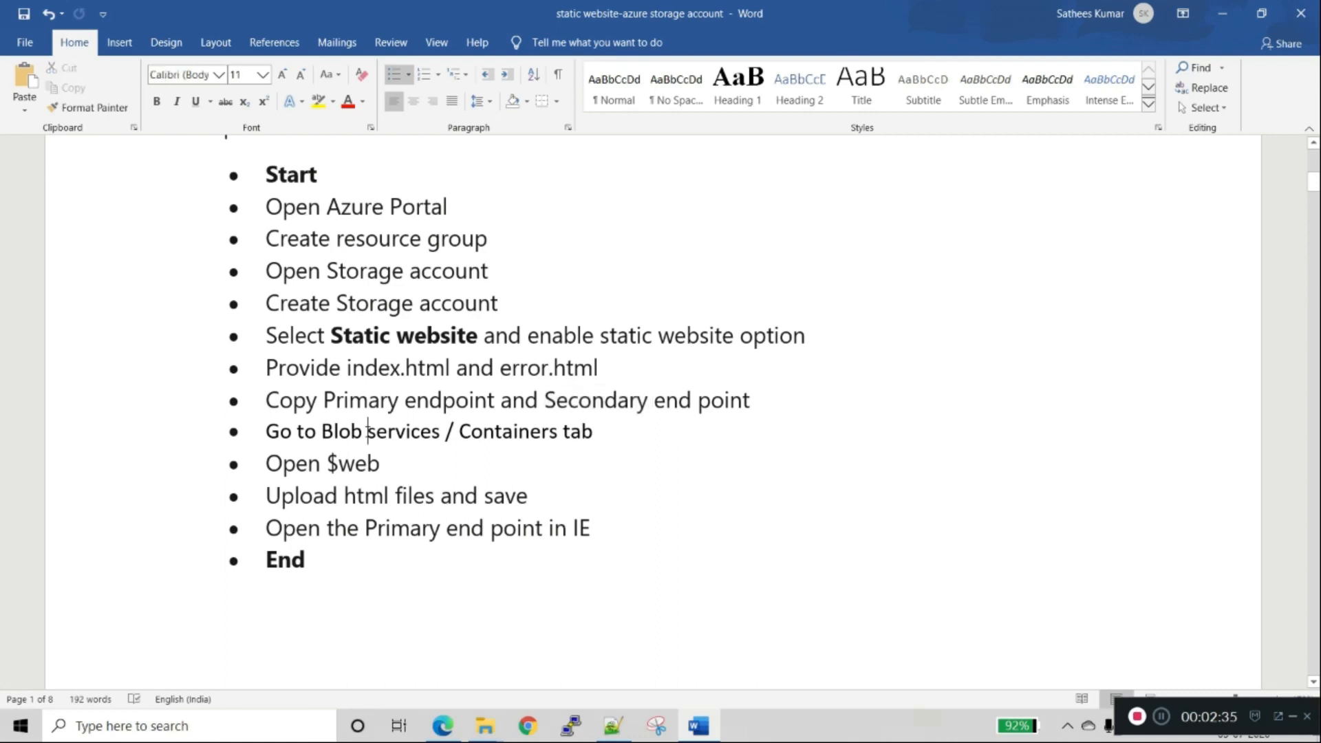
pyautogui.click(502, 433)
pyautogui.click(462, 462)
pyautogui.click(461, 500)
pyautogui.click(401, 402)
pyautogui.scroll(-2, 417, 462)
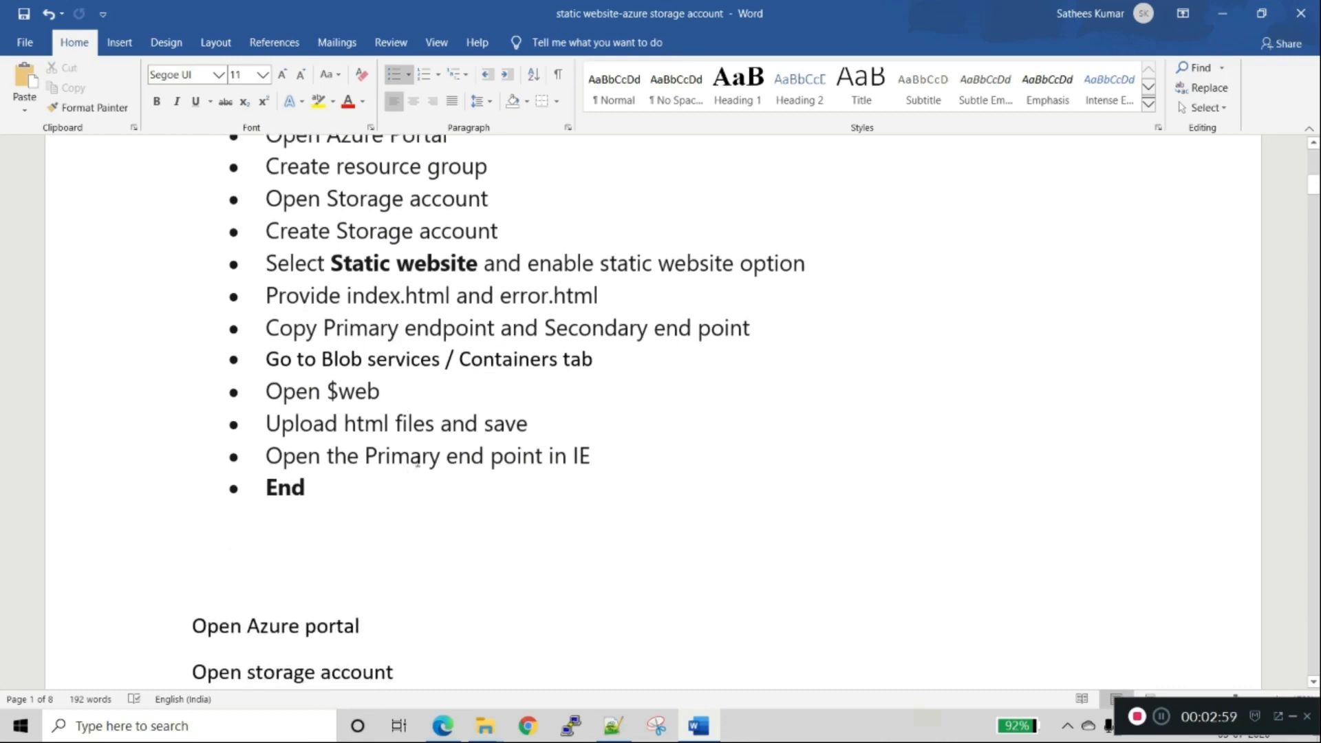
pyautogui.scroll(-2, 417, 463)
pyautogui.scroll(1, 417, 463)
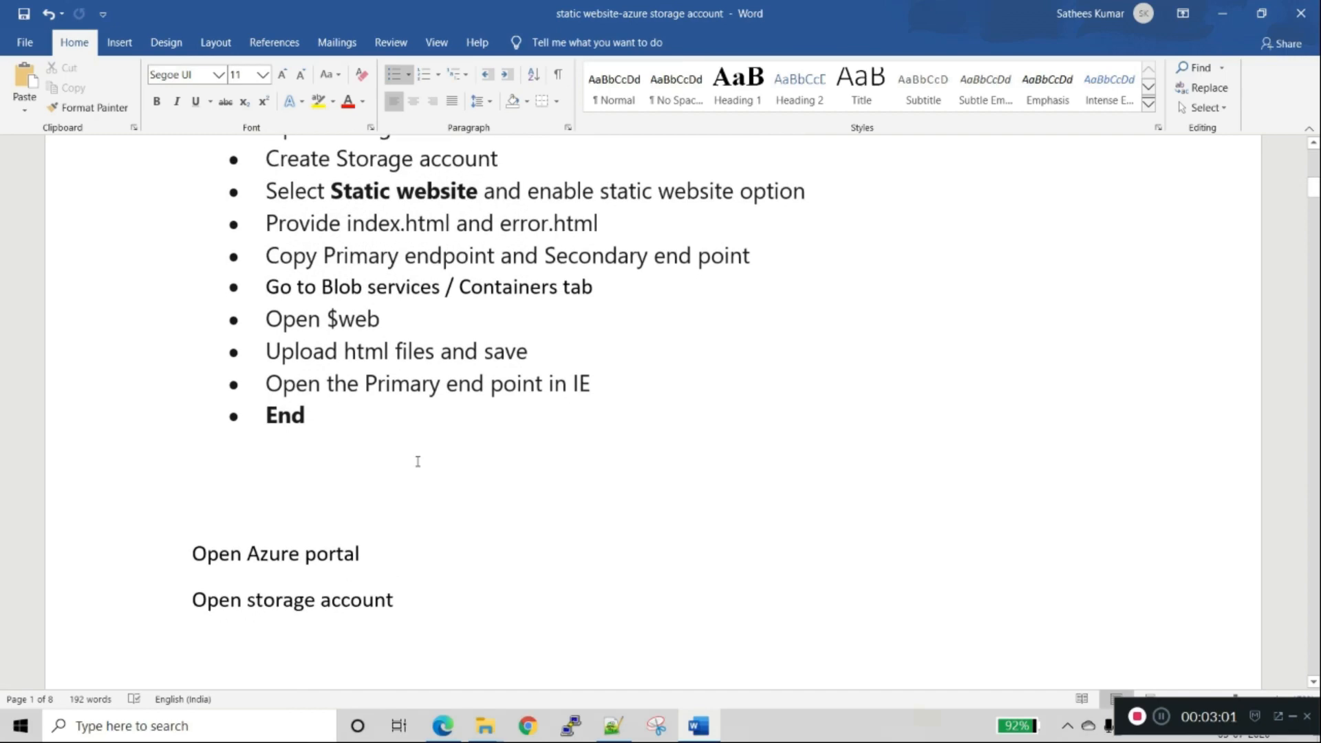
# Switch to Microsoft Edge, open the bookmarked Azure portal and sign in with the Gmail account and its password.
pyautogui.click(442, 725)
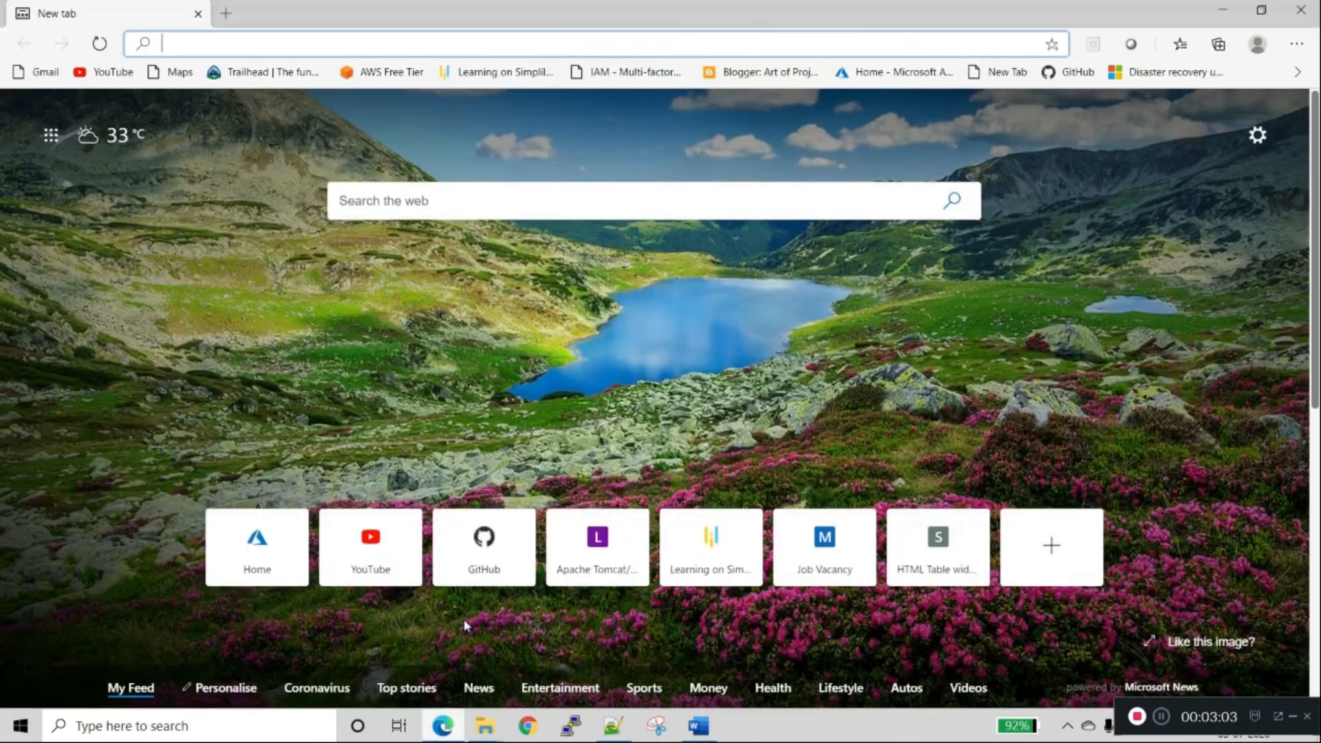
pyautogui.click(894, 71)
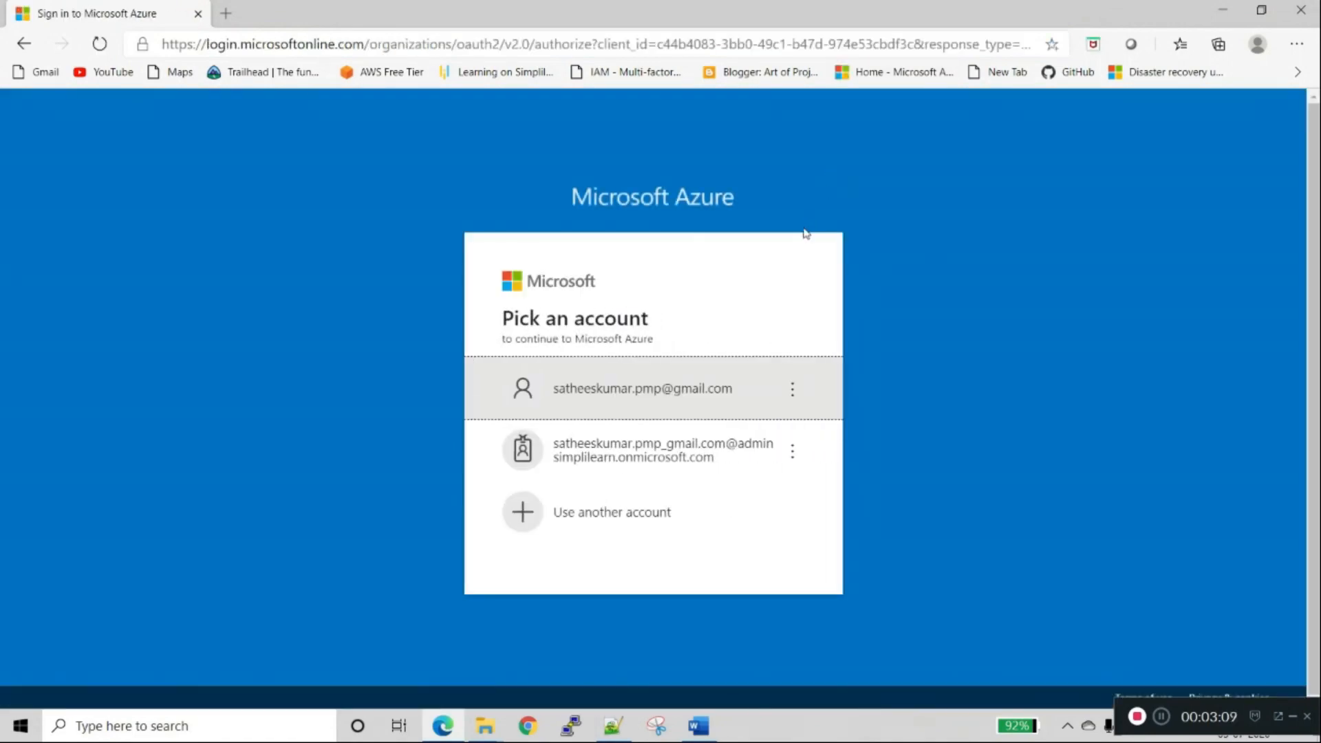
pyautogui.click(627, 407)
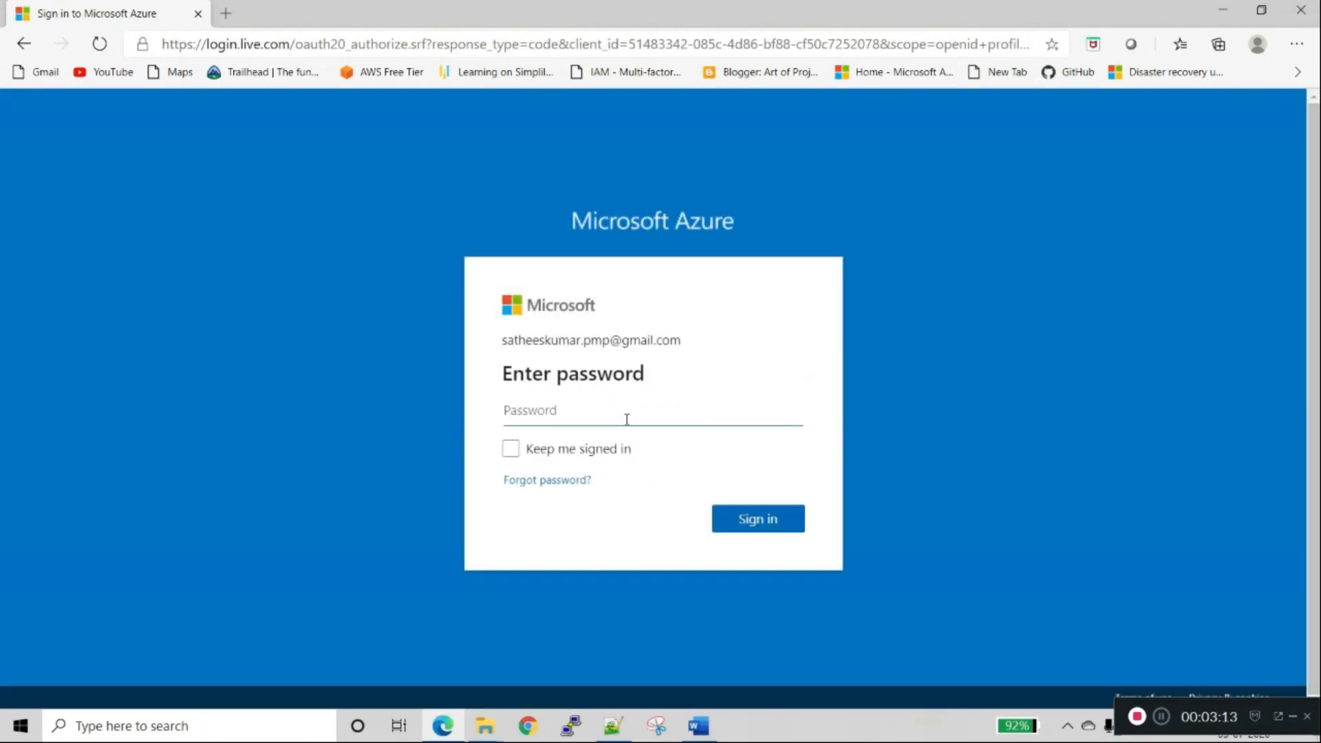
pyautogui.write('••••••••••')
pyautogui.press('Return')
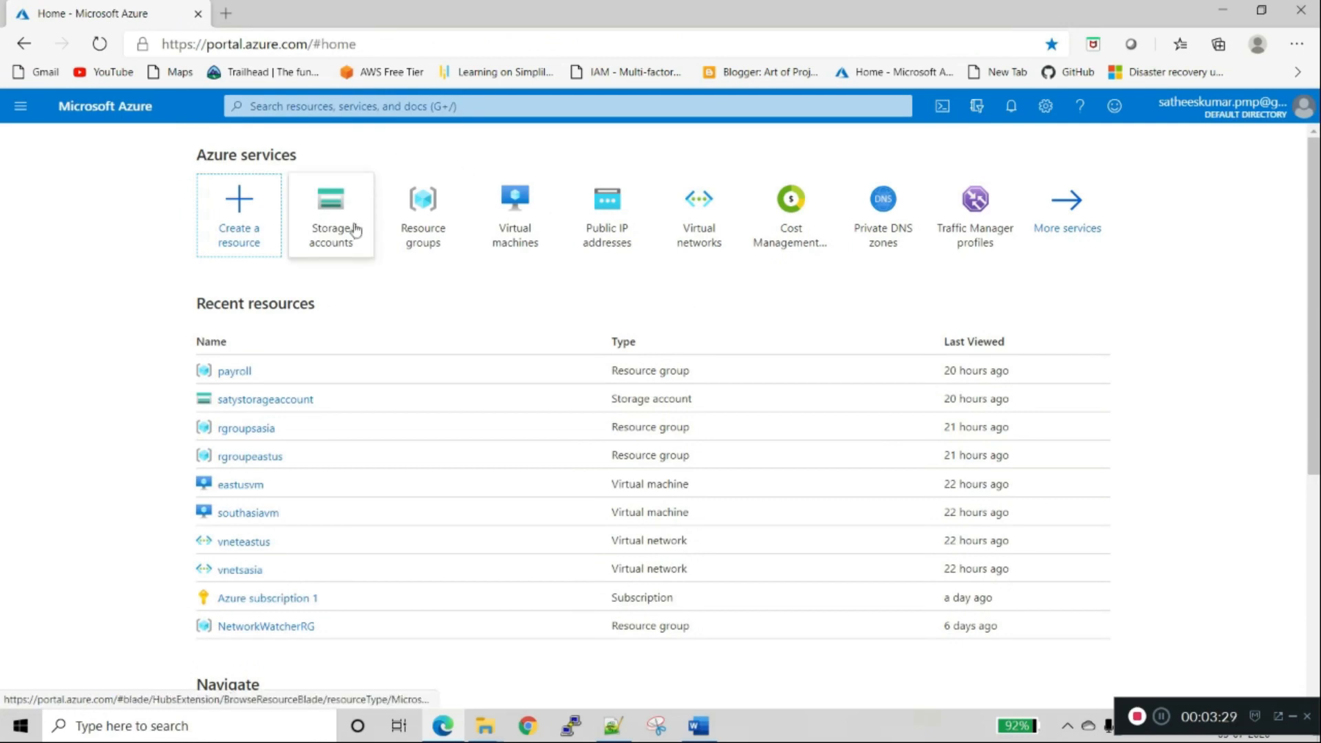
pyautogui.moveTo(351, 228)
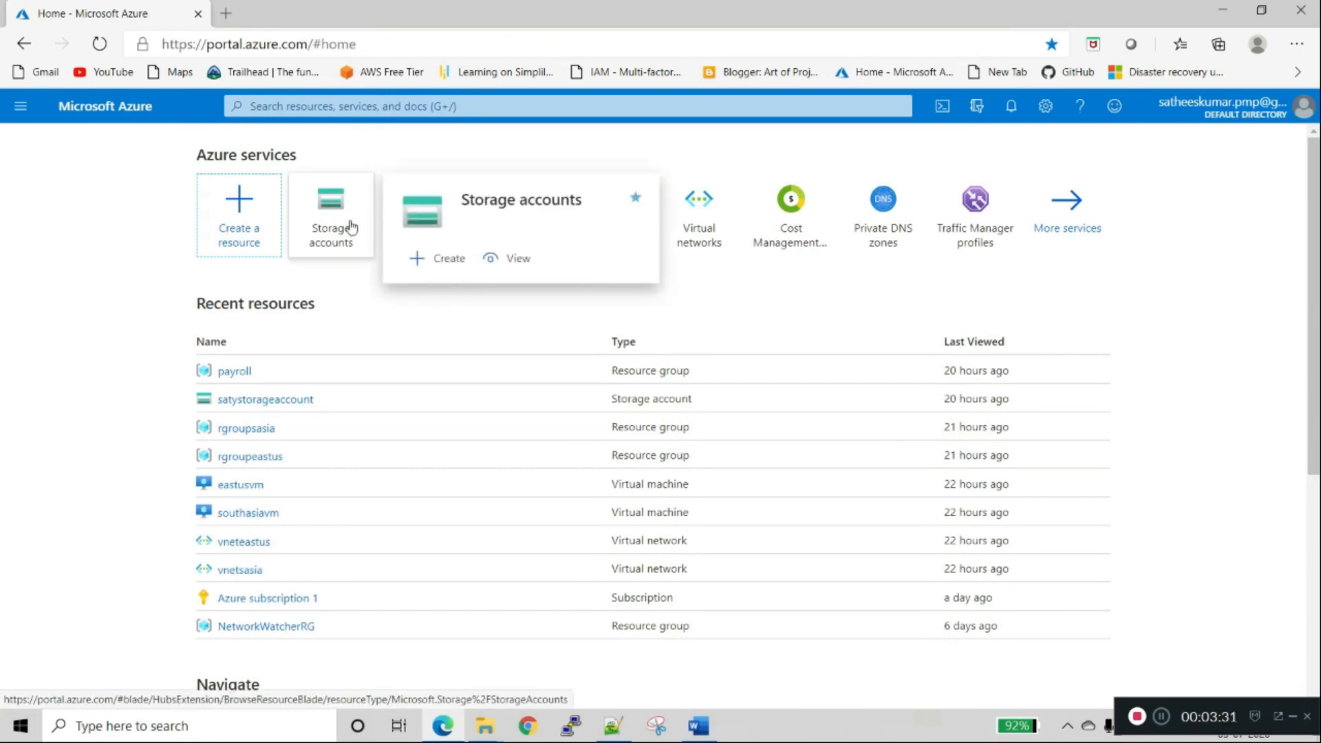
pyautogui.click(368, 106)
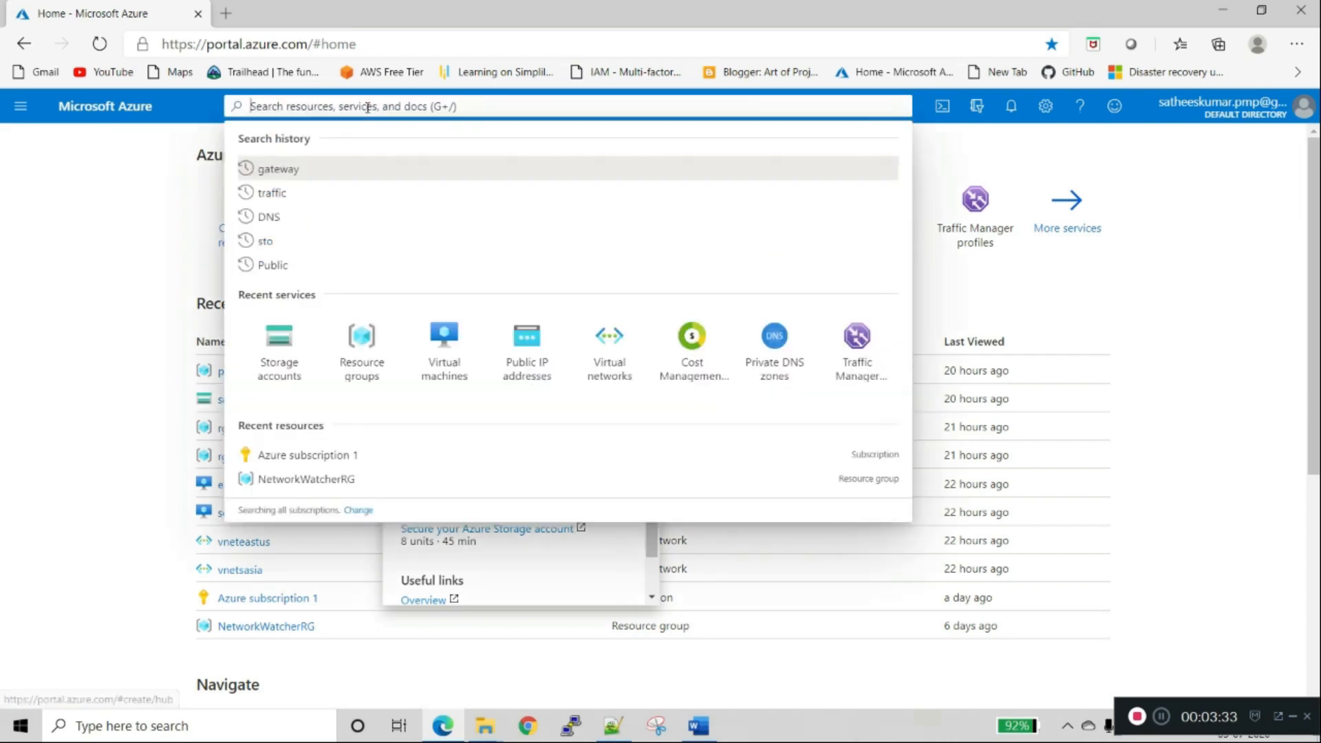
pyautogui.write('stor')
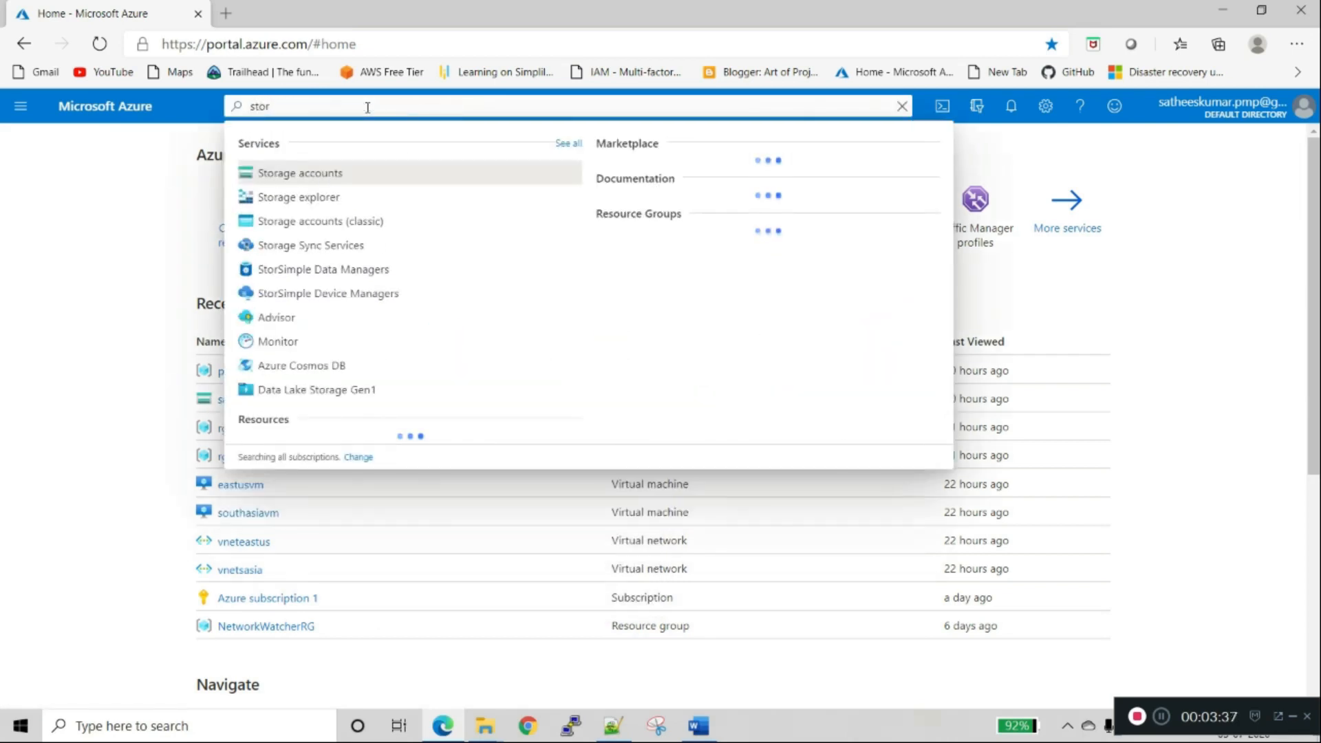
pyautogui.click(355, 173)
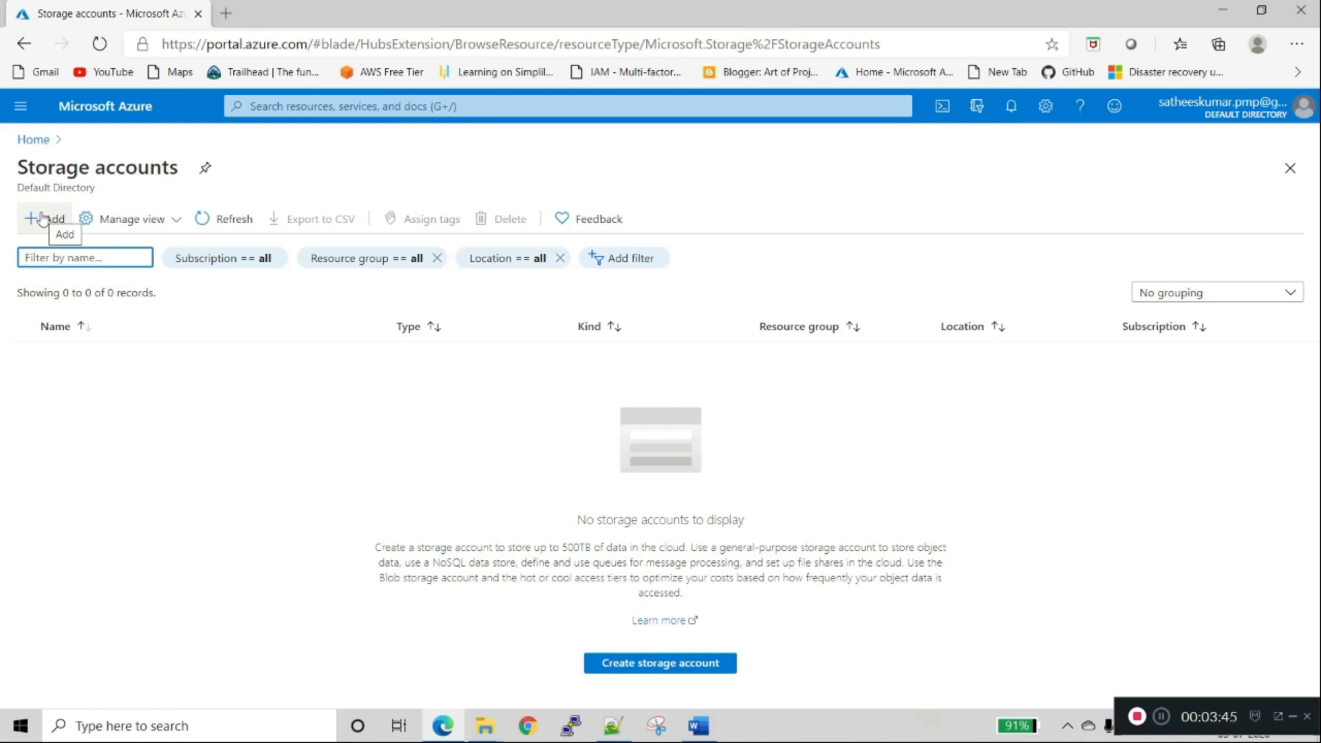
pyautogui.click(656, 665)
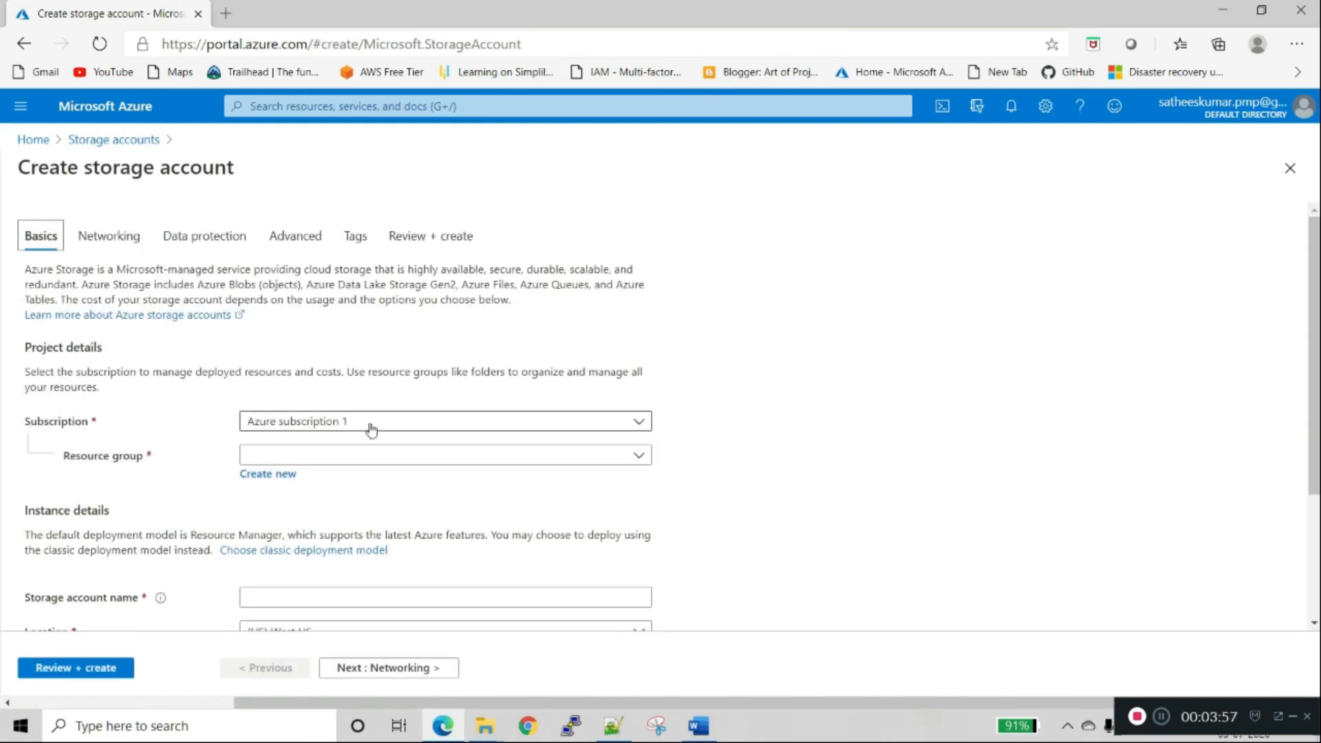
pyautogui.click(35, 140)
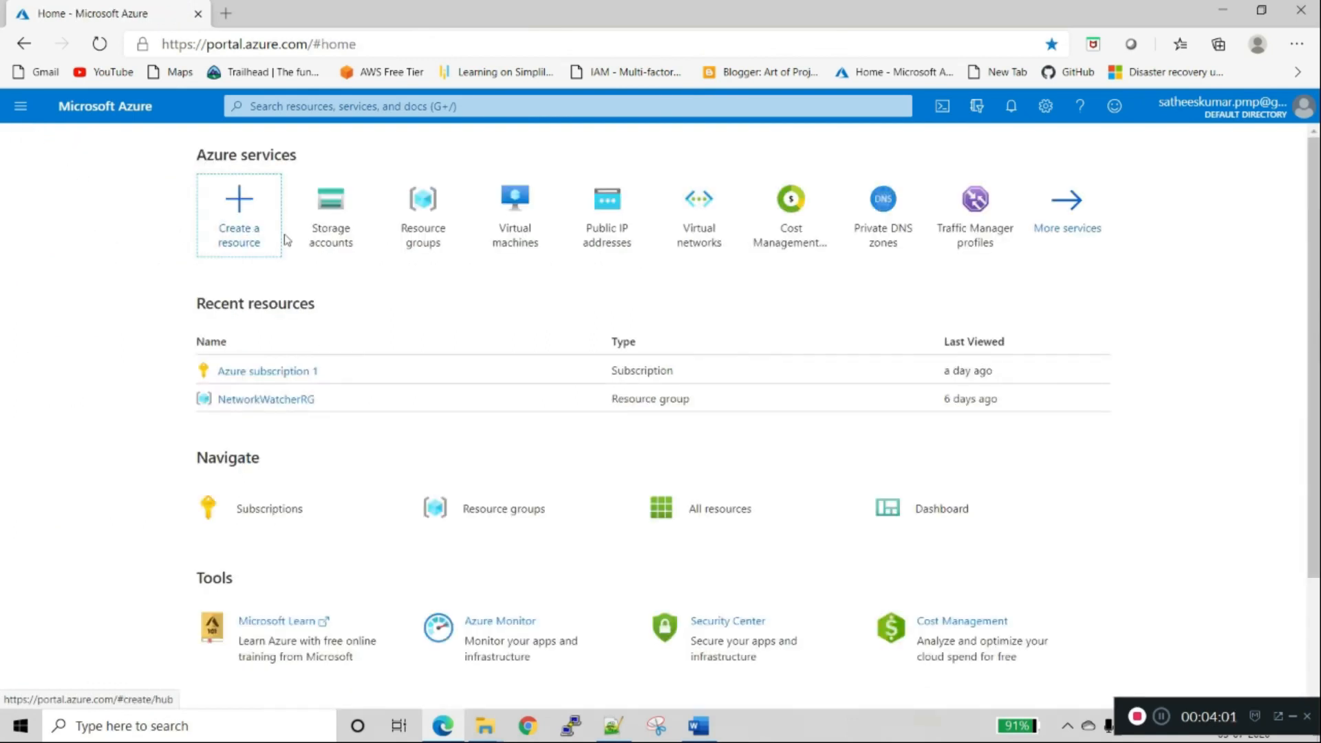
# Create a resource group named payroll in the East US region and open its overview.
pyautogui.click(422, 232)
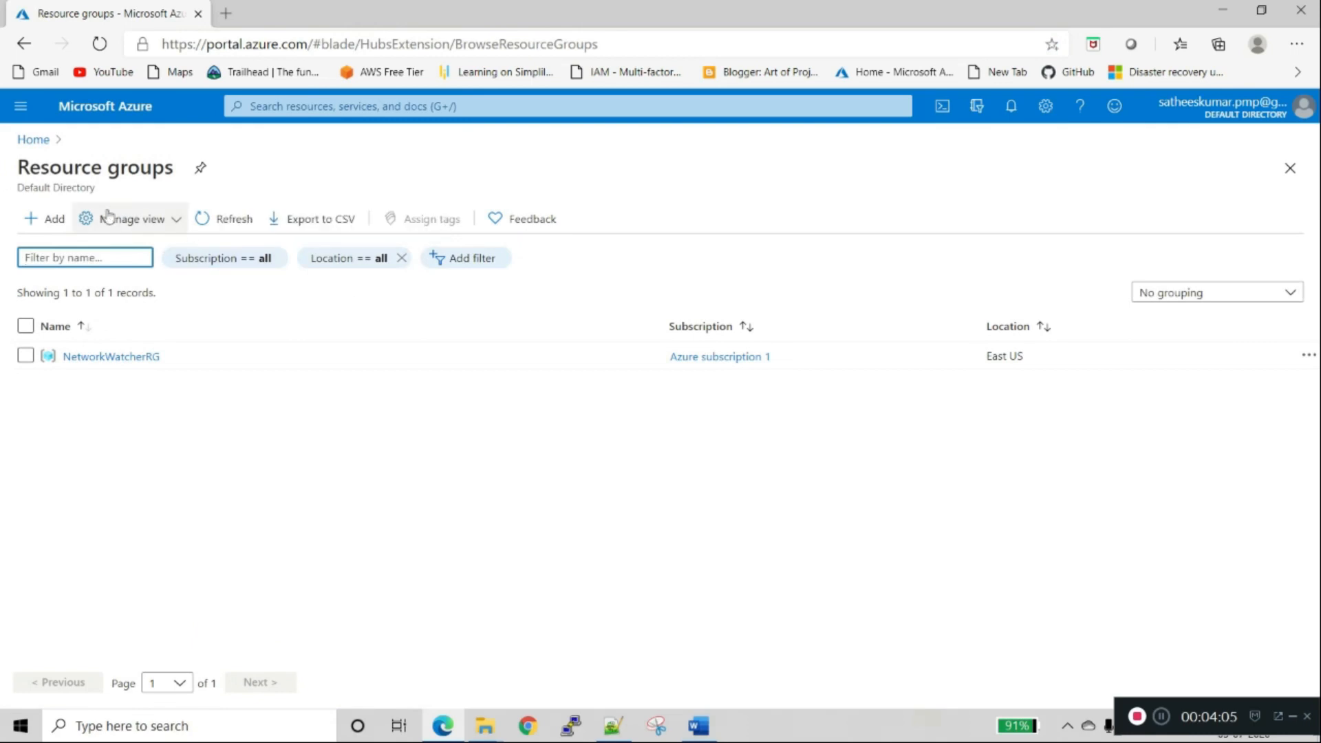
pyautogui.click(61, 221)
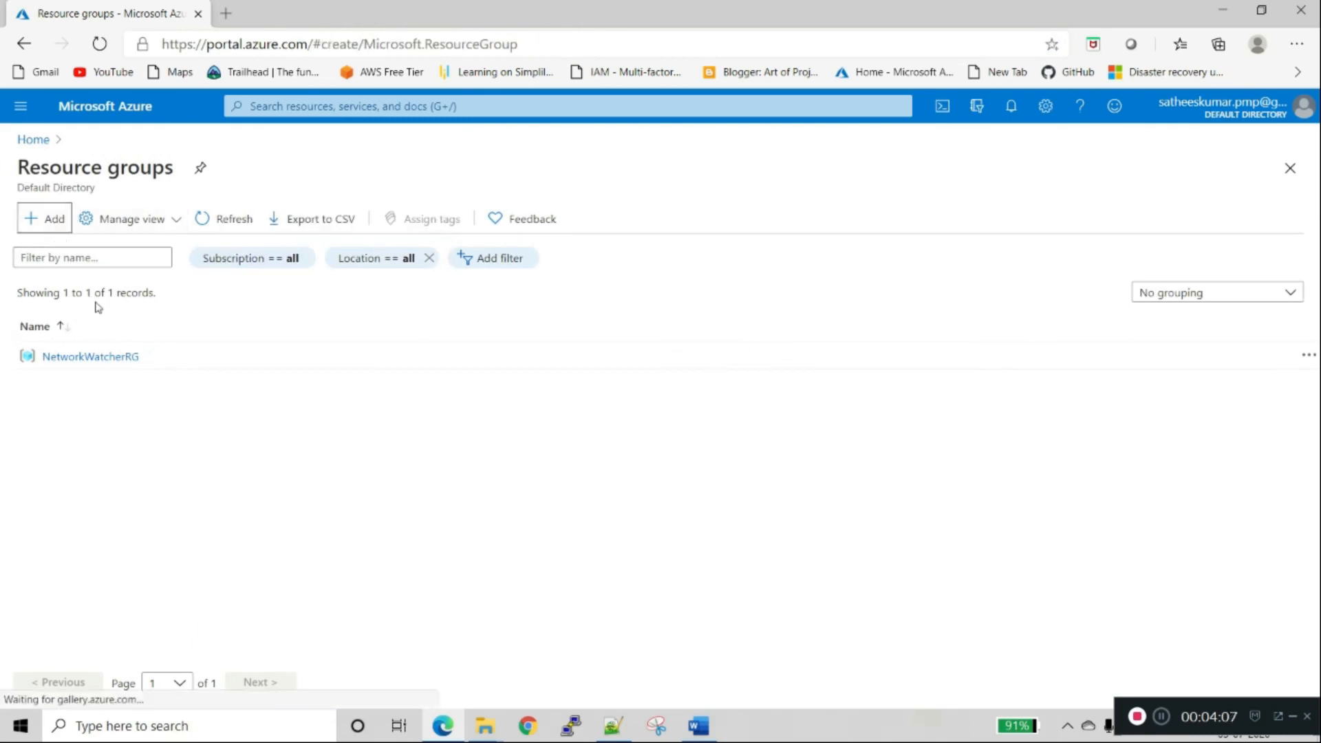
pyautogui.click(406, 388)
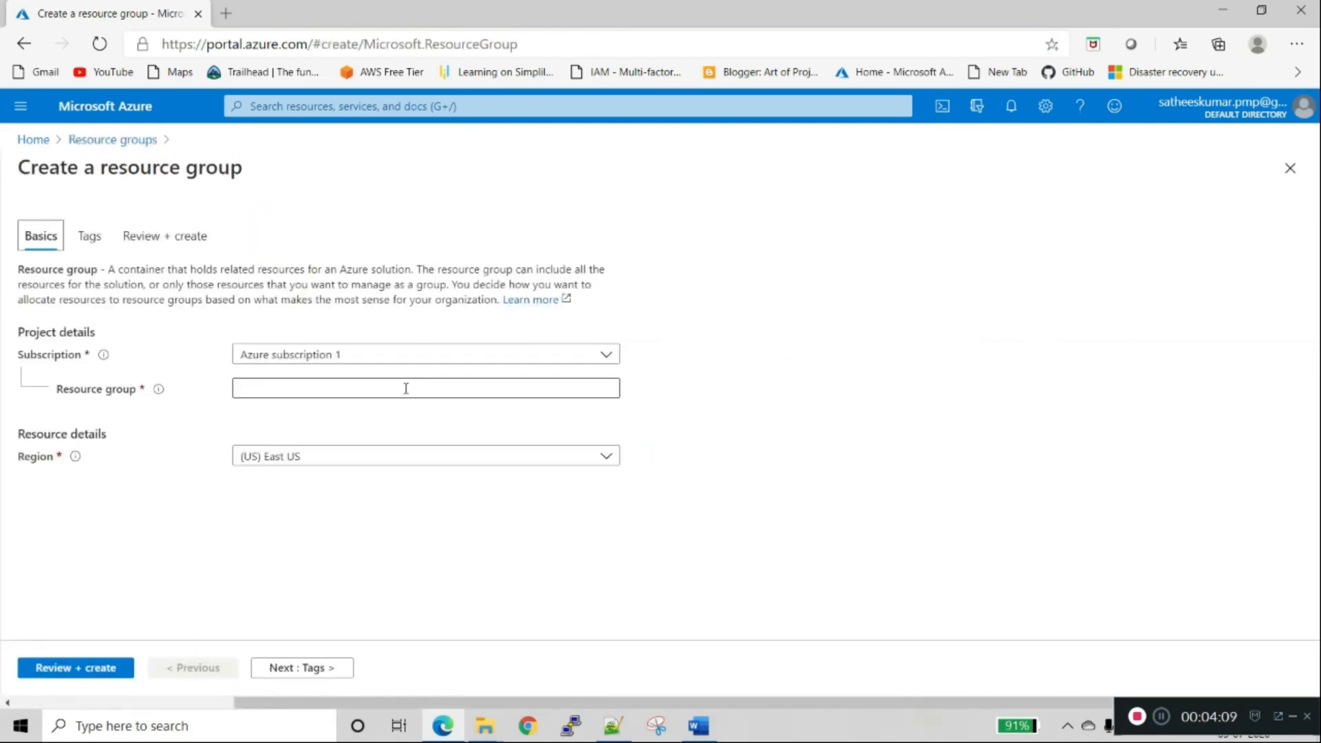
pyautogui.write('payroll')
pyautogui.click(406, 460)
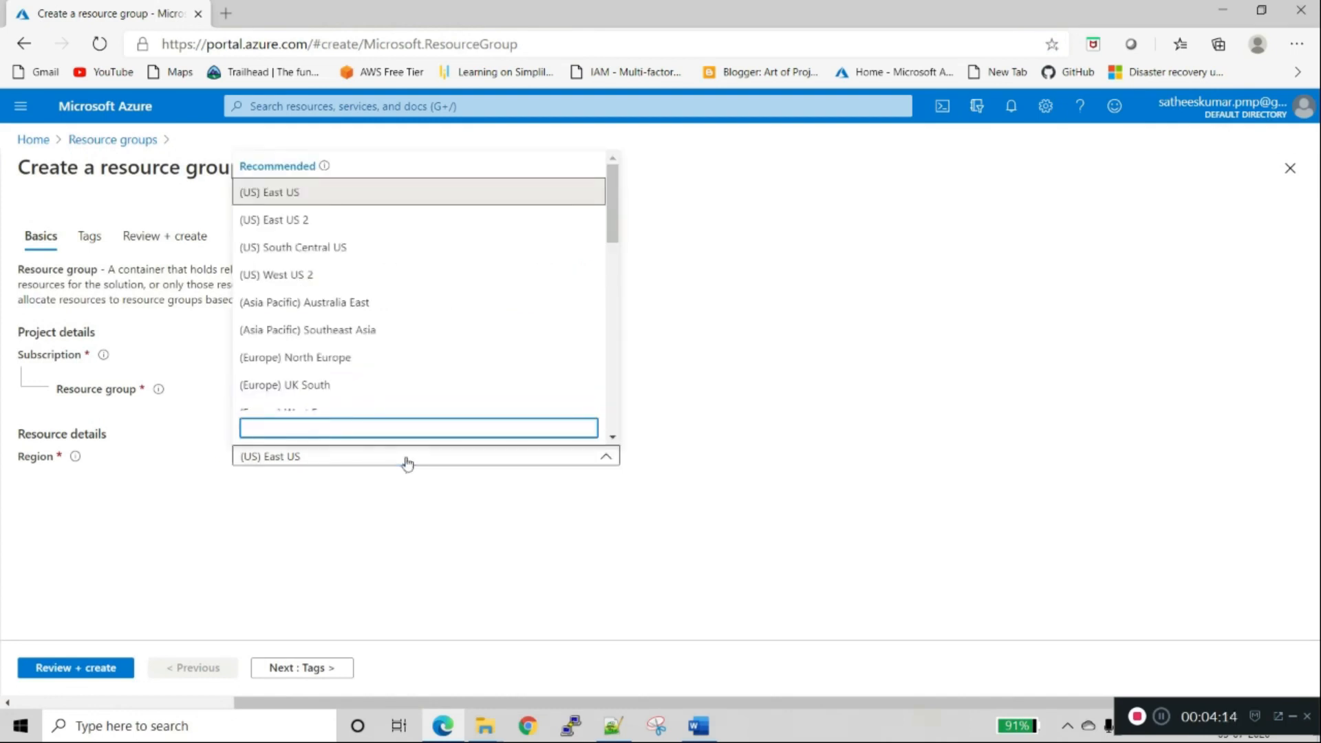
pyautogui.click(429, 199)
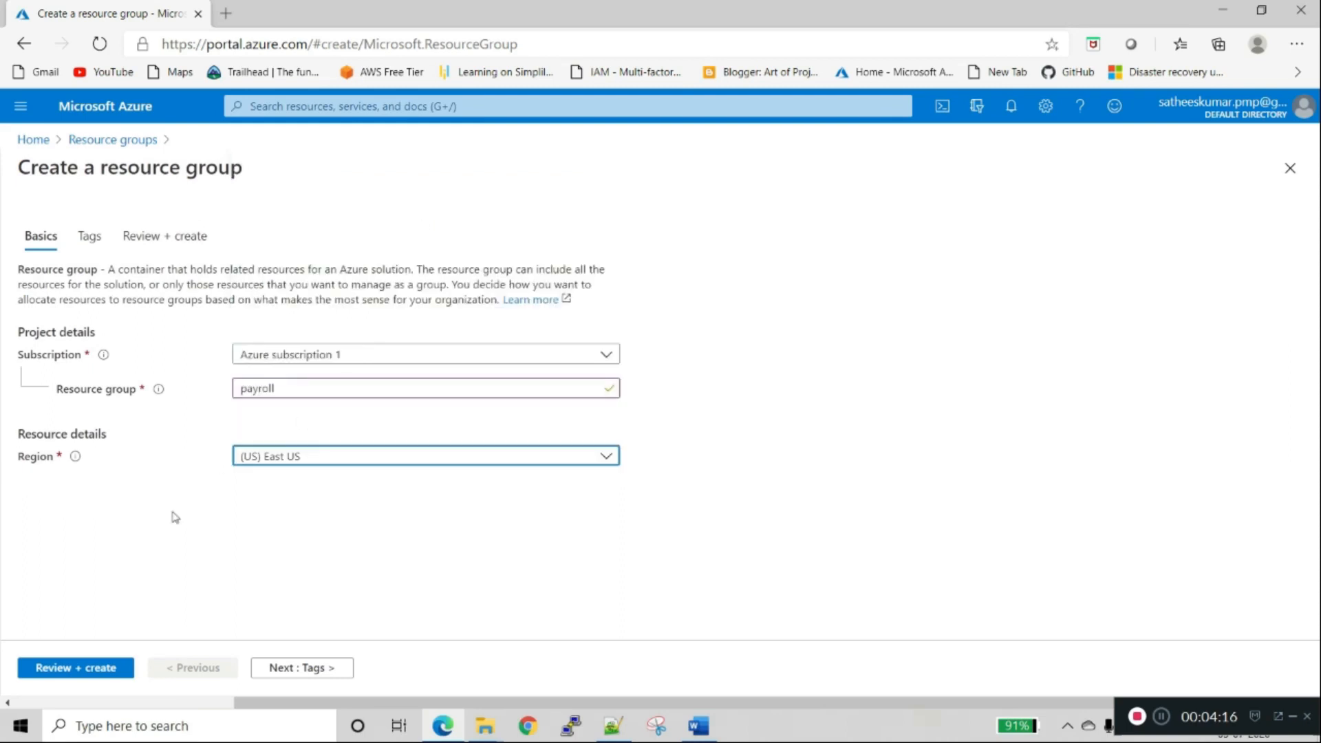
pyautogui.click(98, 667)
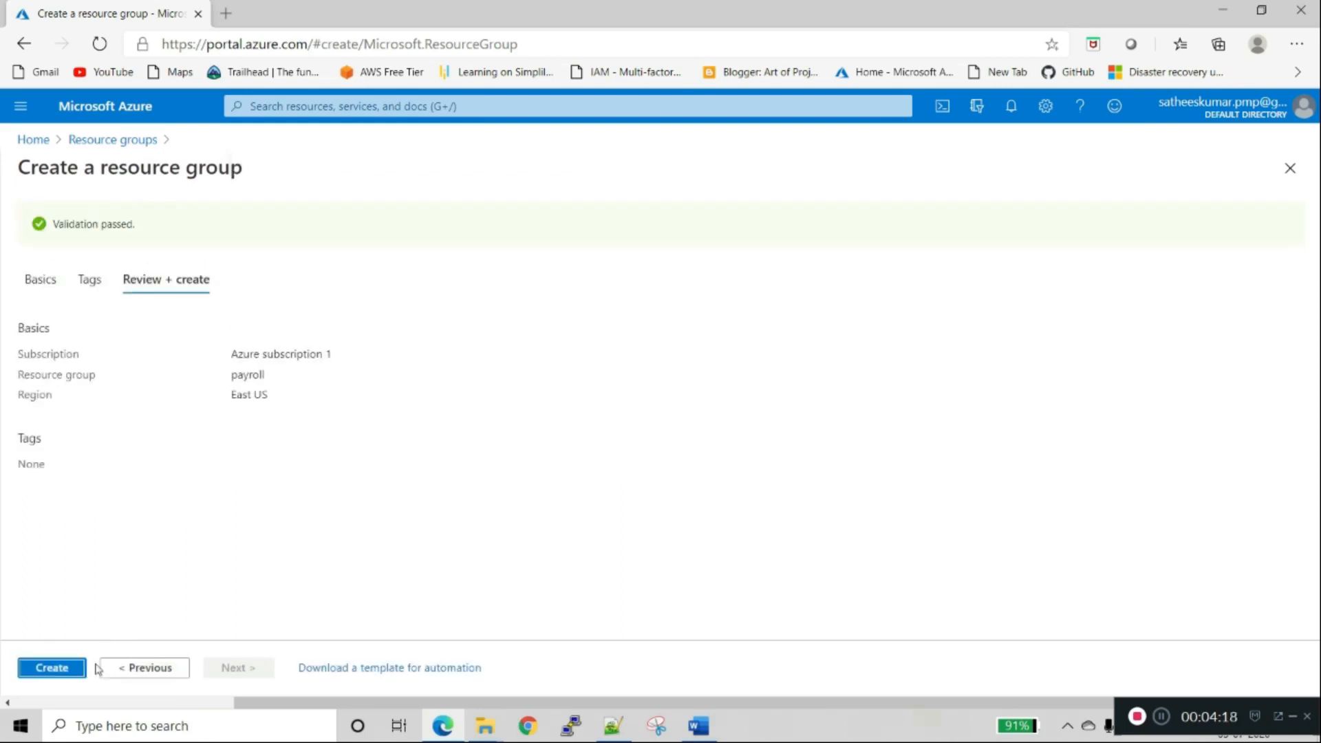
pyautogui.click(53, 667)
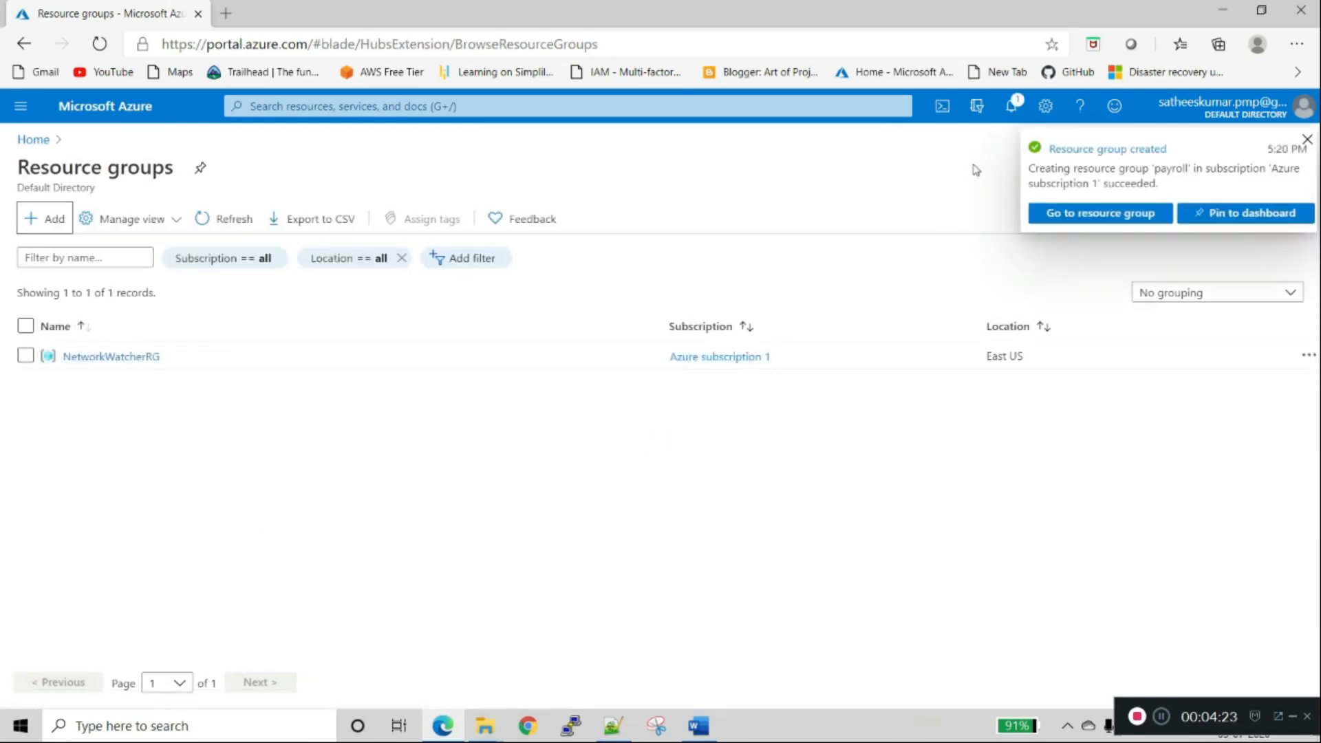
pyautogui.click(1073, 217)
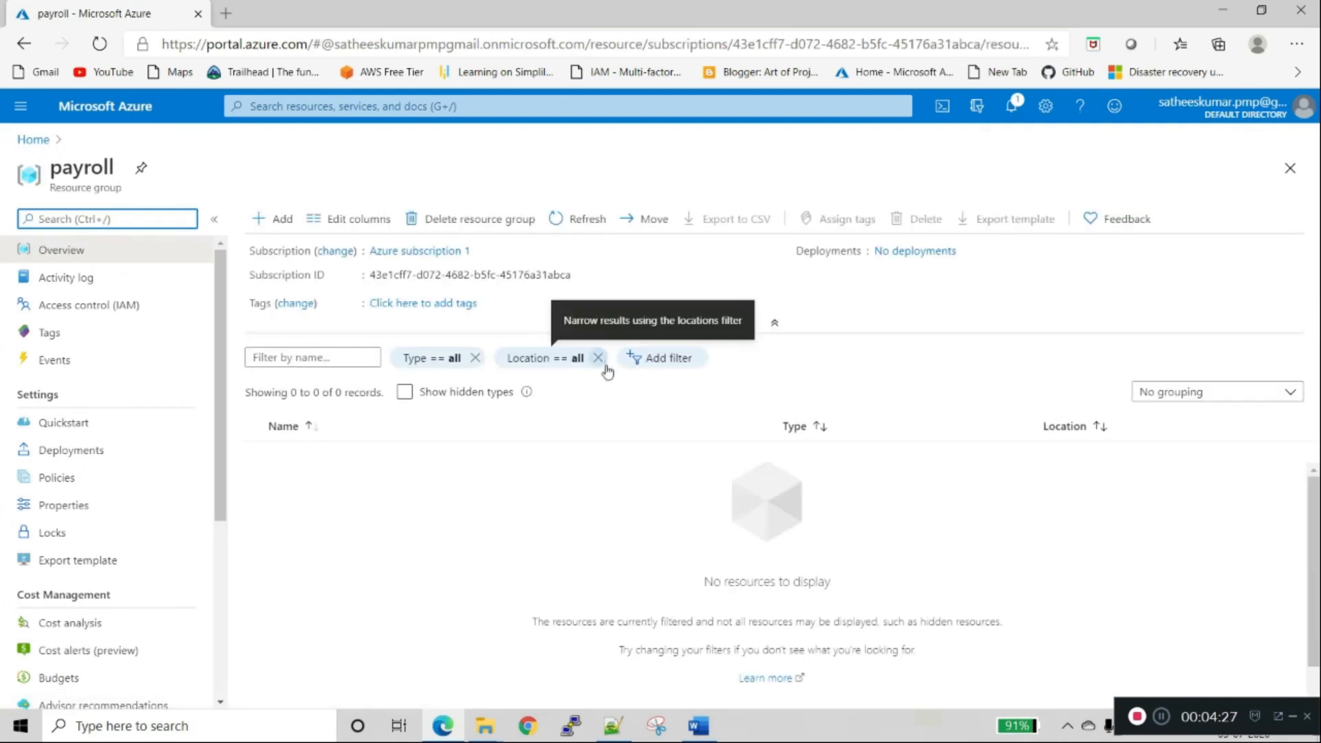
# Start creating a new storage account and choose Azure subscription 1 as its subscription.
pyautogui.click(33, 139)
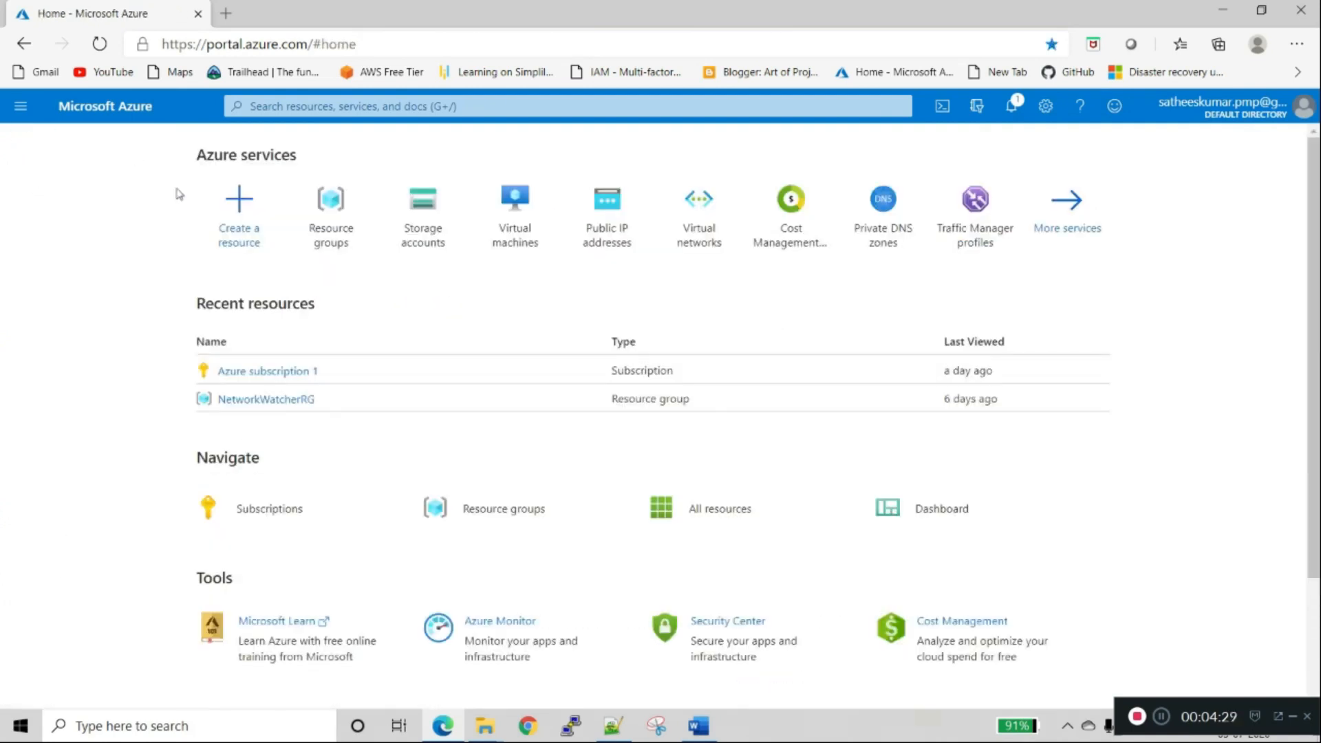
pyautogui.click(421, 219)
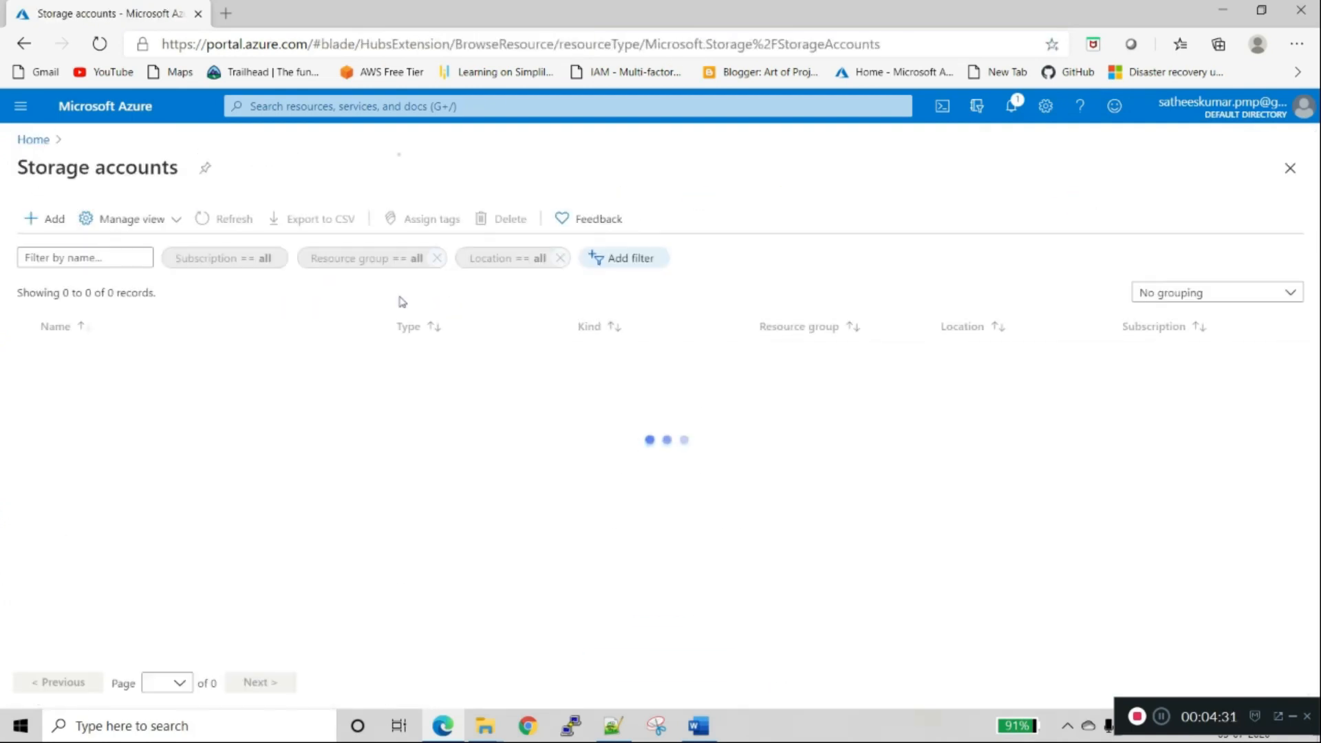
pyautogui.click(41, 221)
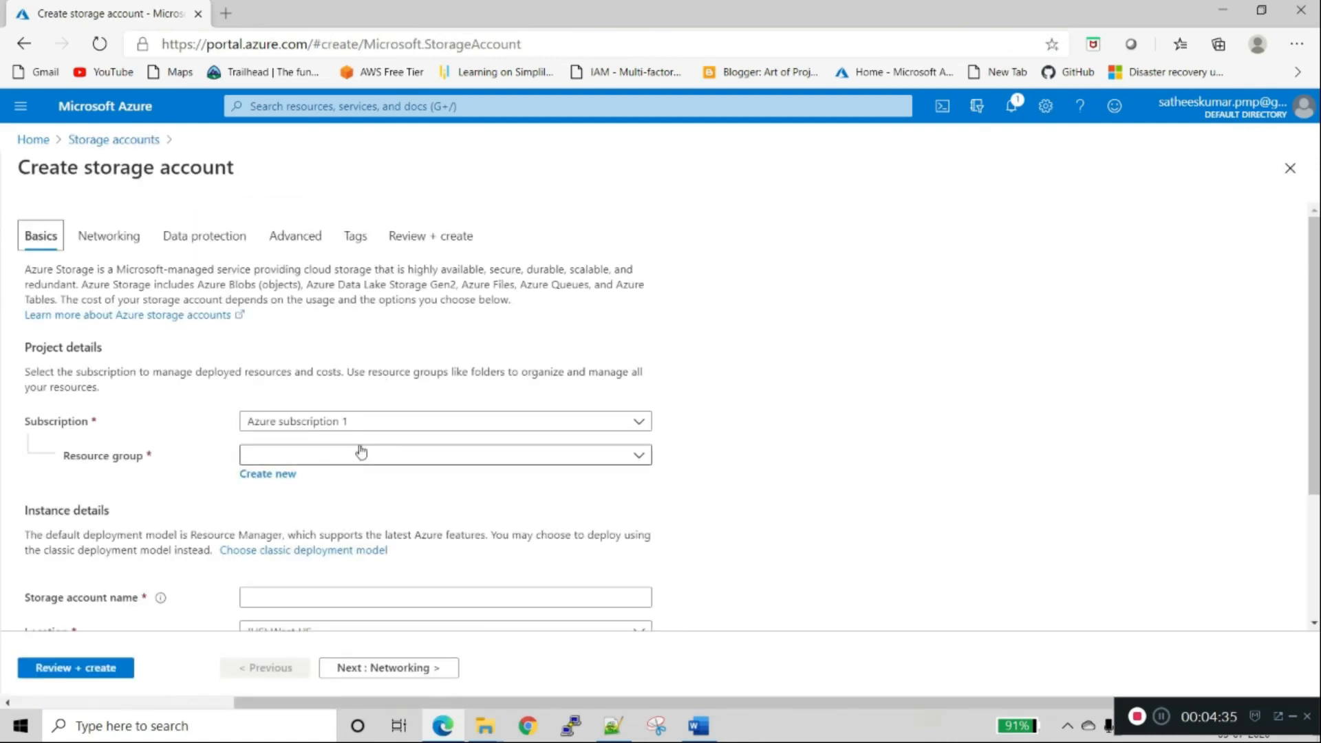
pyautogui.click(377, 424)
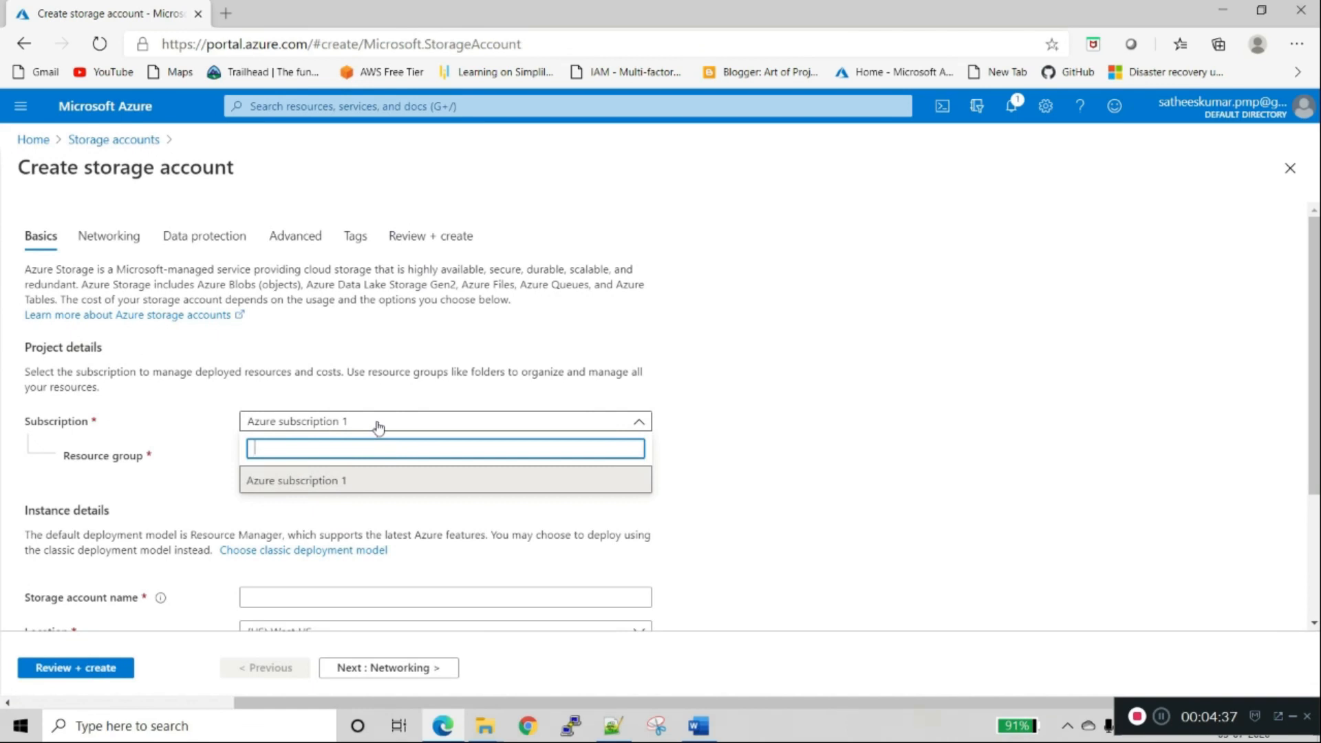
pyautogui.click(370, 480)
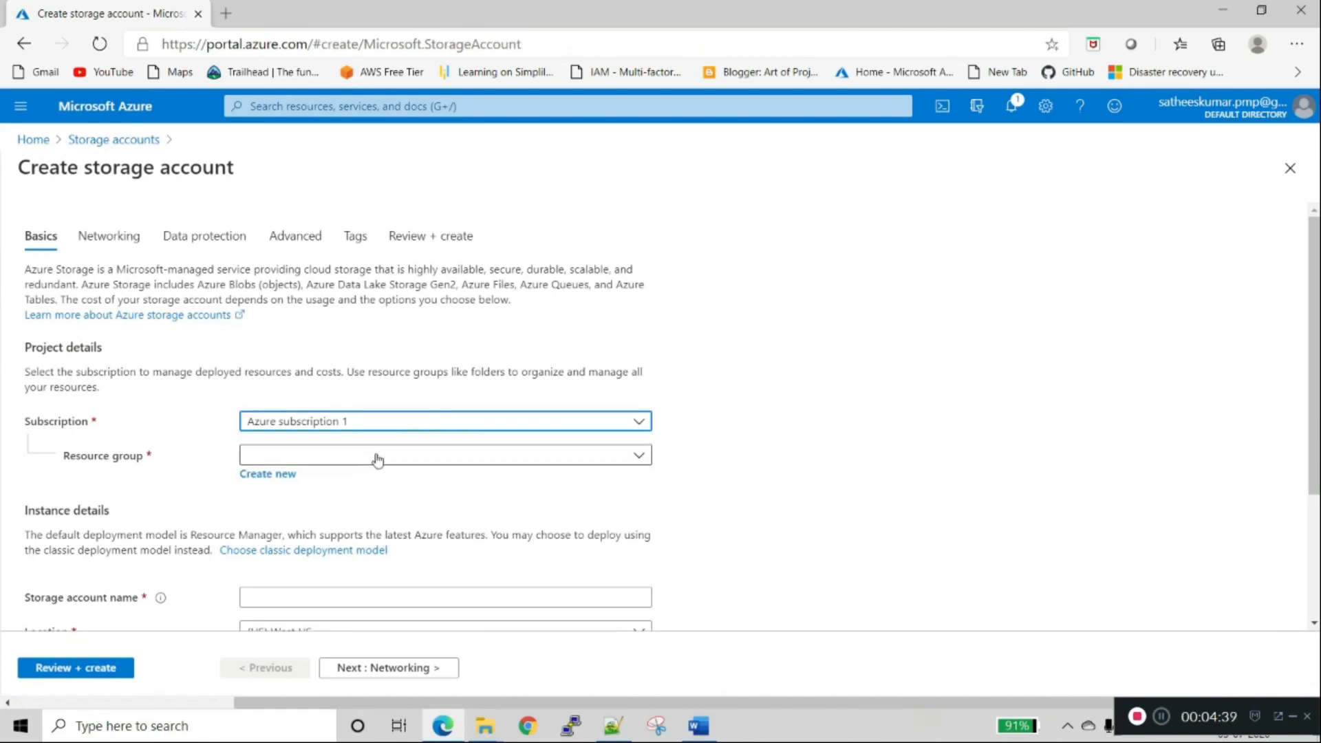
# Assign the new storage account to the payroll resource group and name it satylearningweb.
pyautogui.click(379, 460)
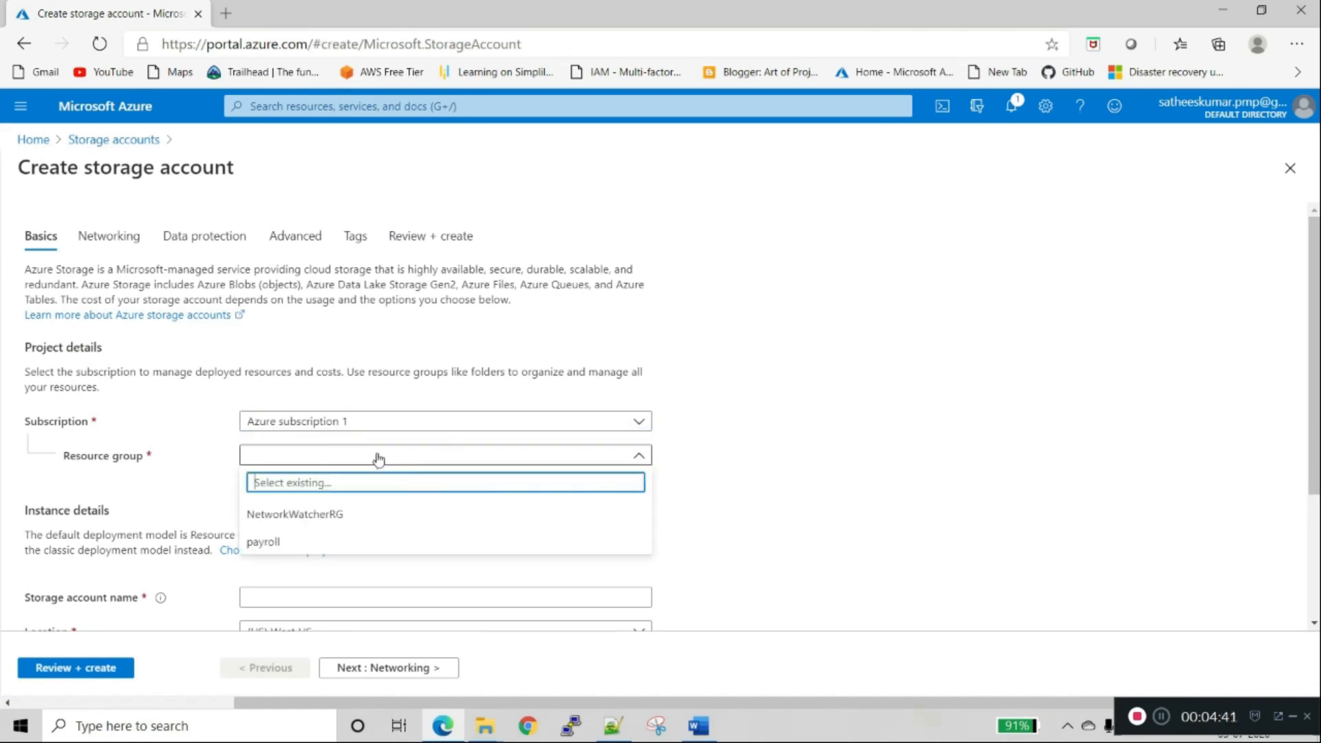
pyautogui.click(343, 541)
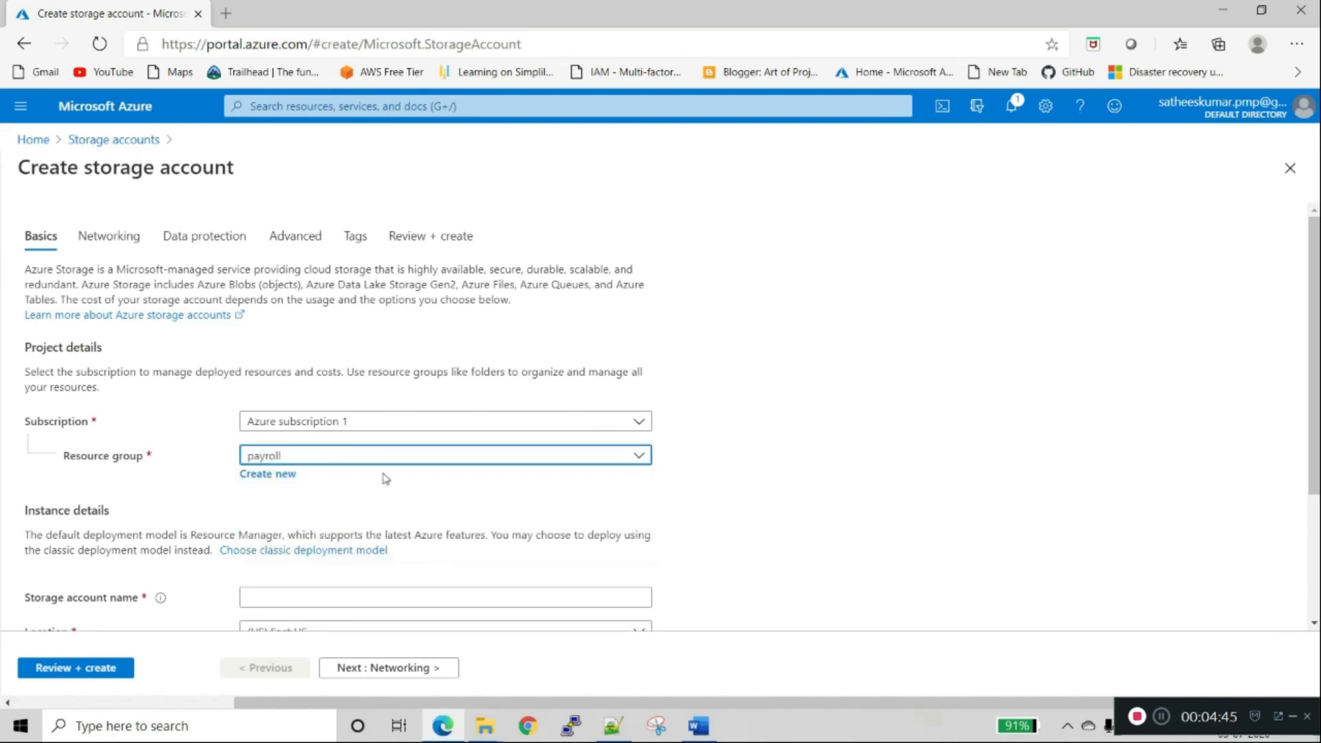
pyautogui.scroll(-1, 385, 479)
pyautogui.click(363, 528)
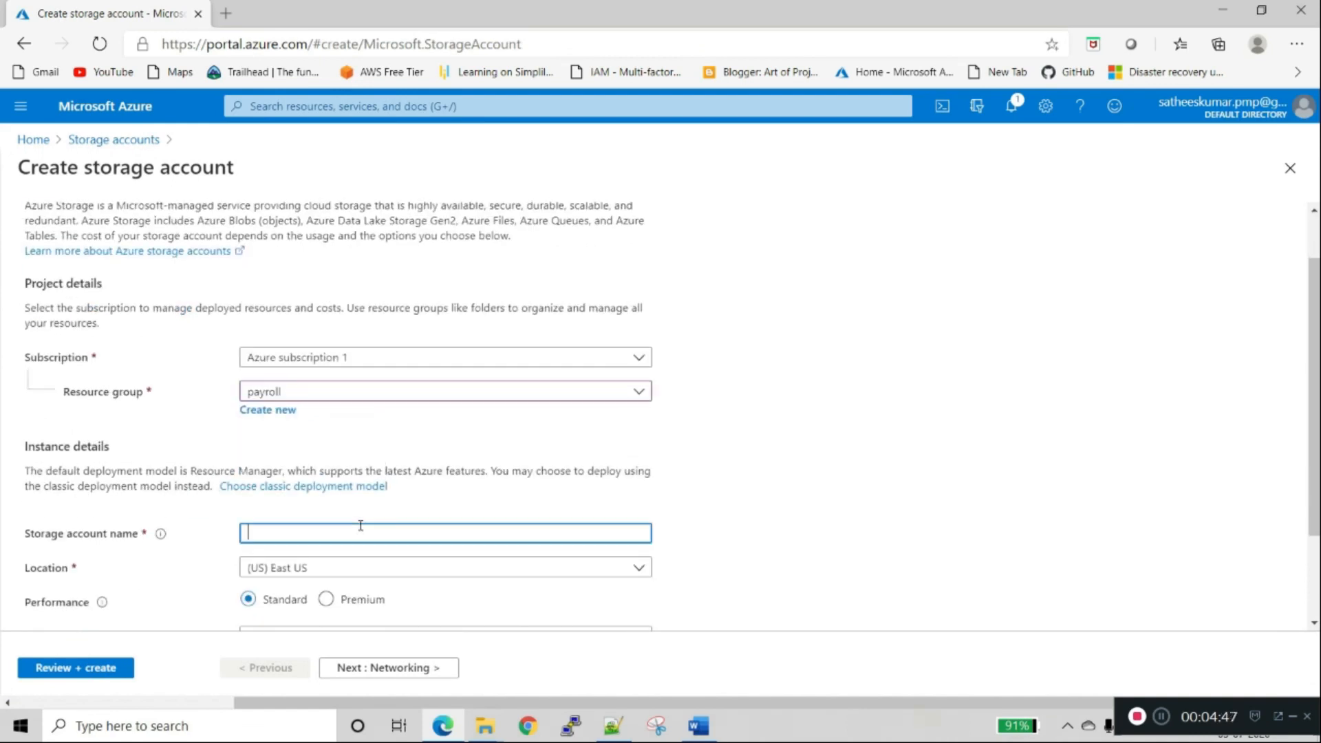
pyautogui.scroll(-1, 369, 521)
pyautogui.write('satylearningweb')
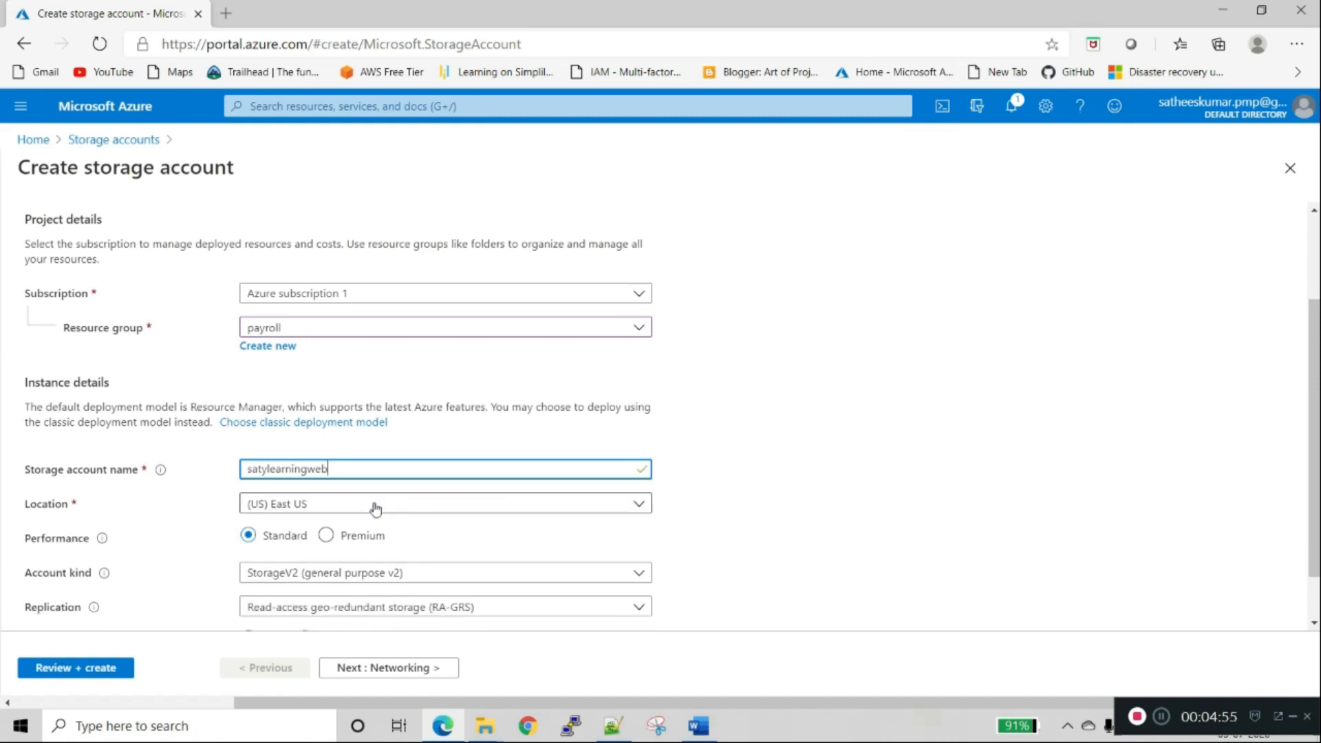
# Try google as the storage account name and put satylearningweb back in its place.
pyautogui.hotkey('ctrl', 'a')
pyautogui.hotkey('ctrl', 'c')
pyautogui.press('BackSpace')
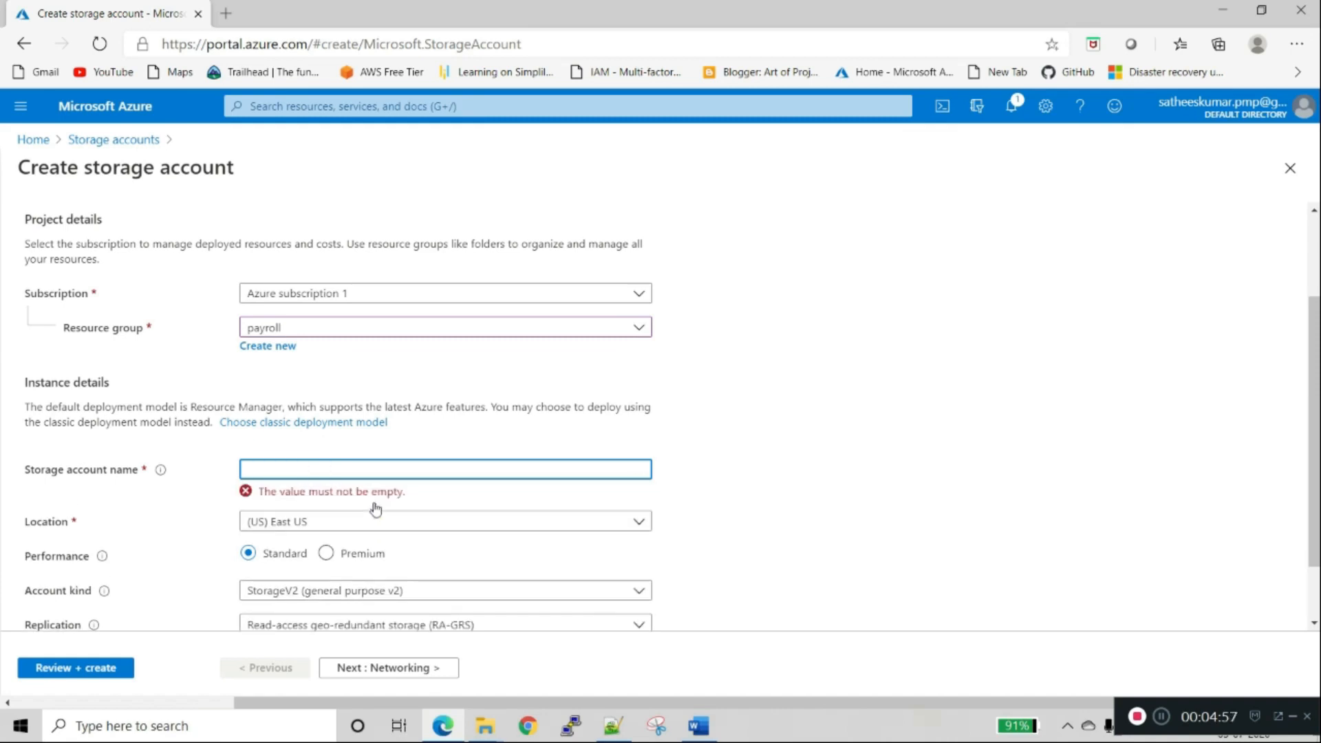
pyautogui.write('google')
pyautogui.press('Tab')
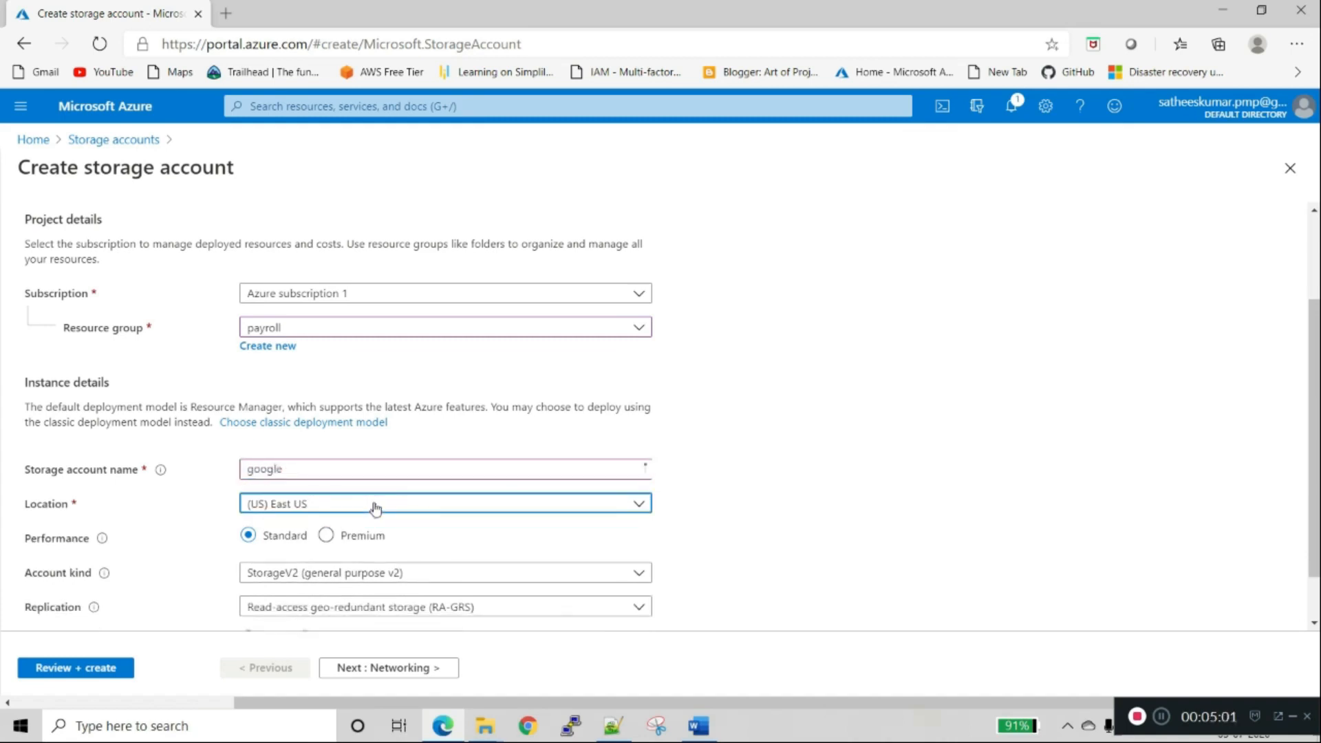
pyautogui.doubleClick(420, 463)
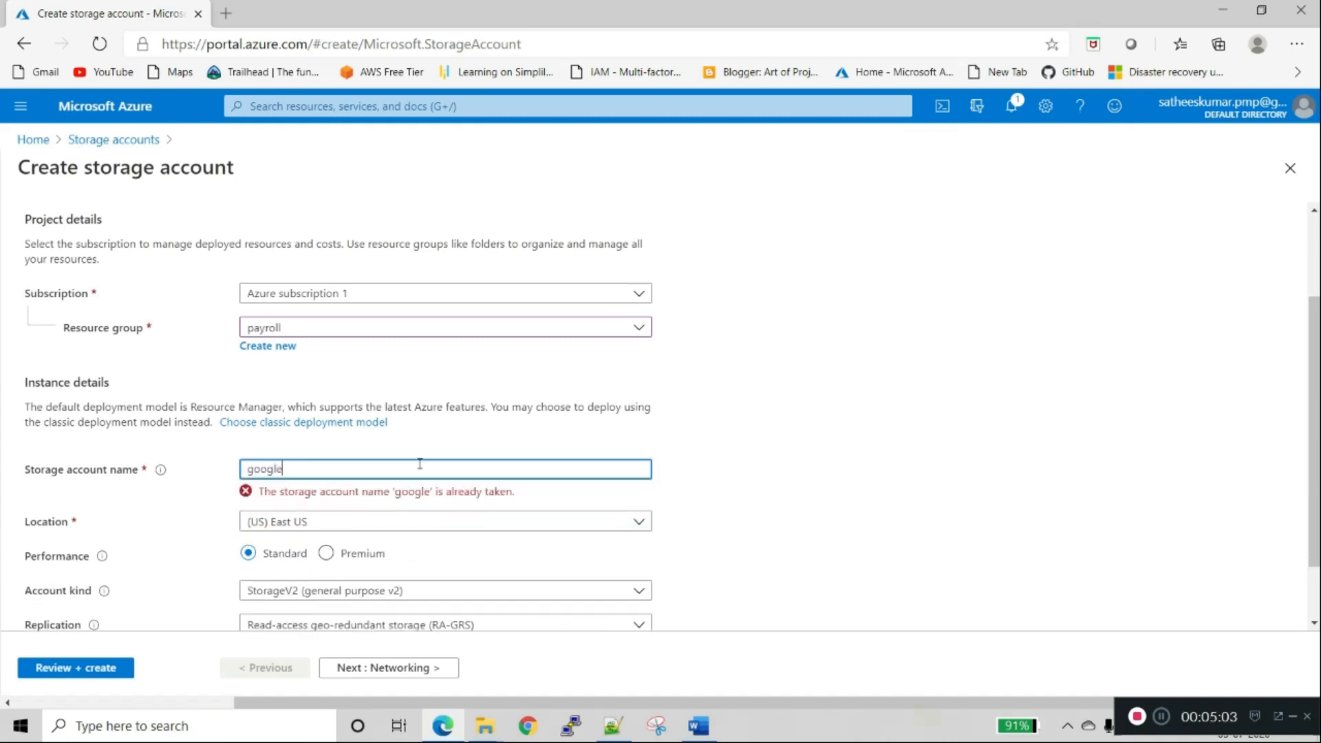
pyautogui.hotkey('ctrl', 'v')
pyautogui.scroll(-1, 626, 448)
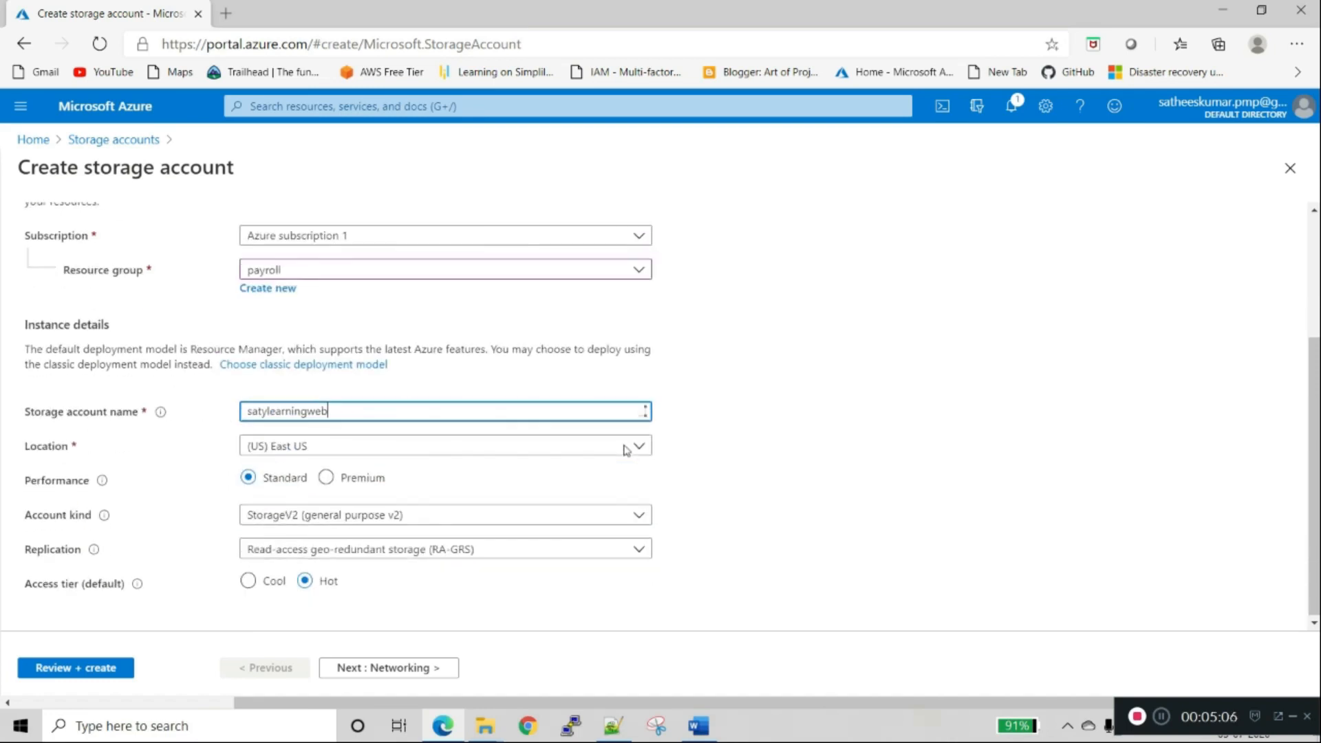
pyautogui.click(746, 427)
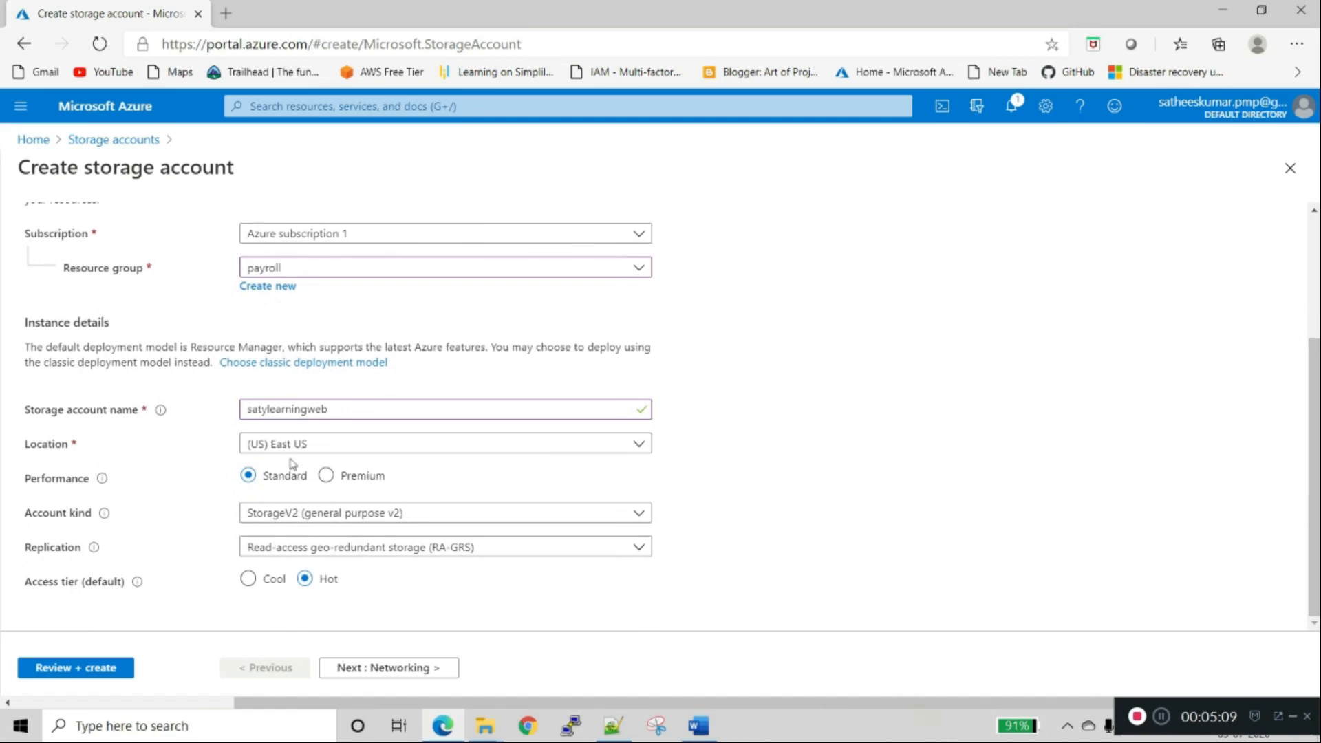
# Choose StorageV2 (general purpose v2) as the account kind and review the performance, replication and access tier options.
pyautogui.moveTo(104, 482)
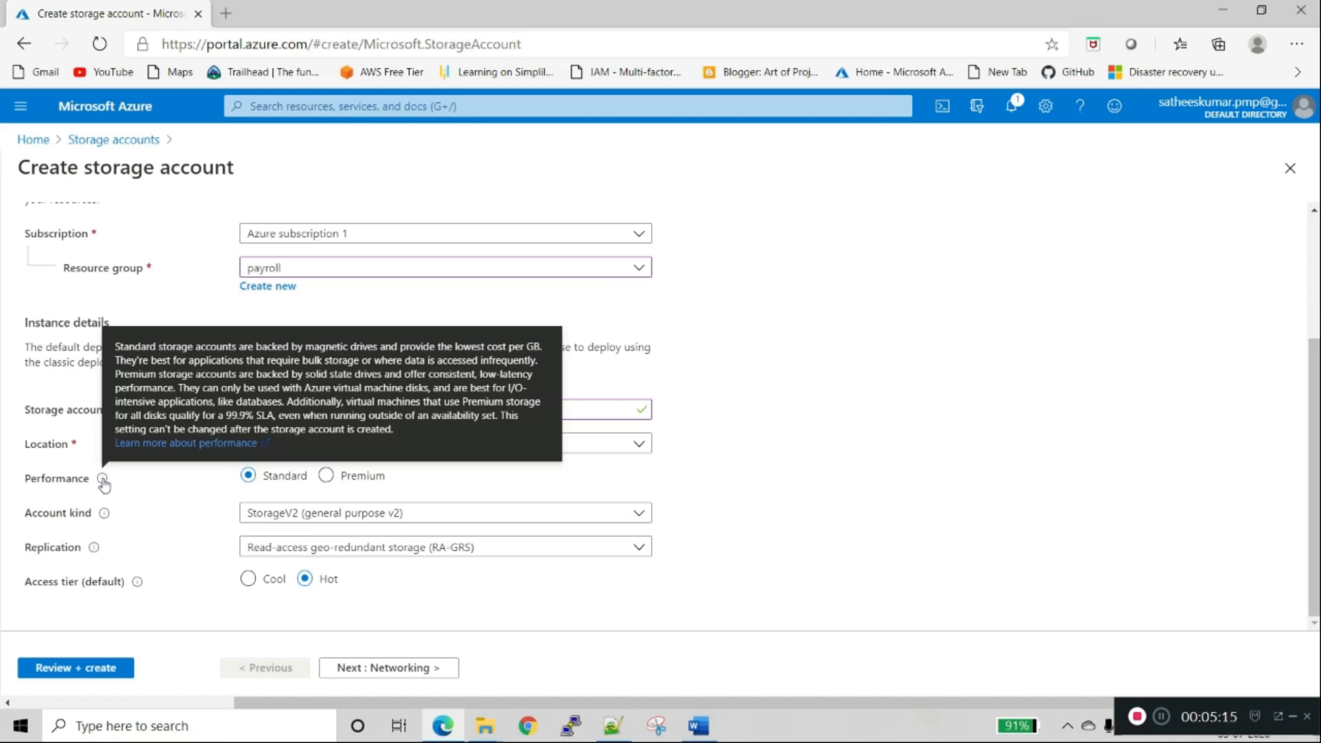
pyautogui.click(353, 521)
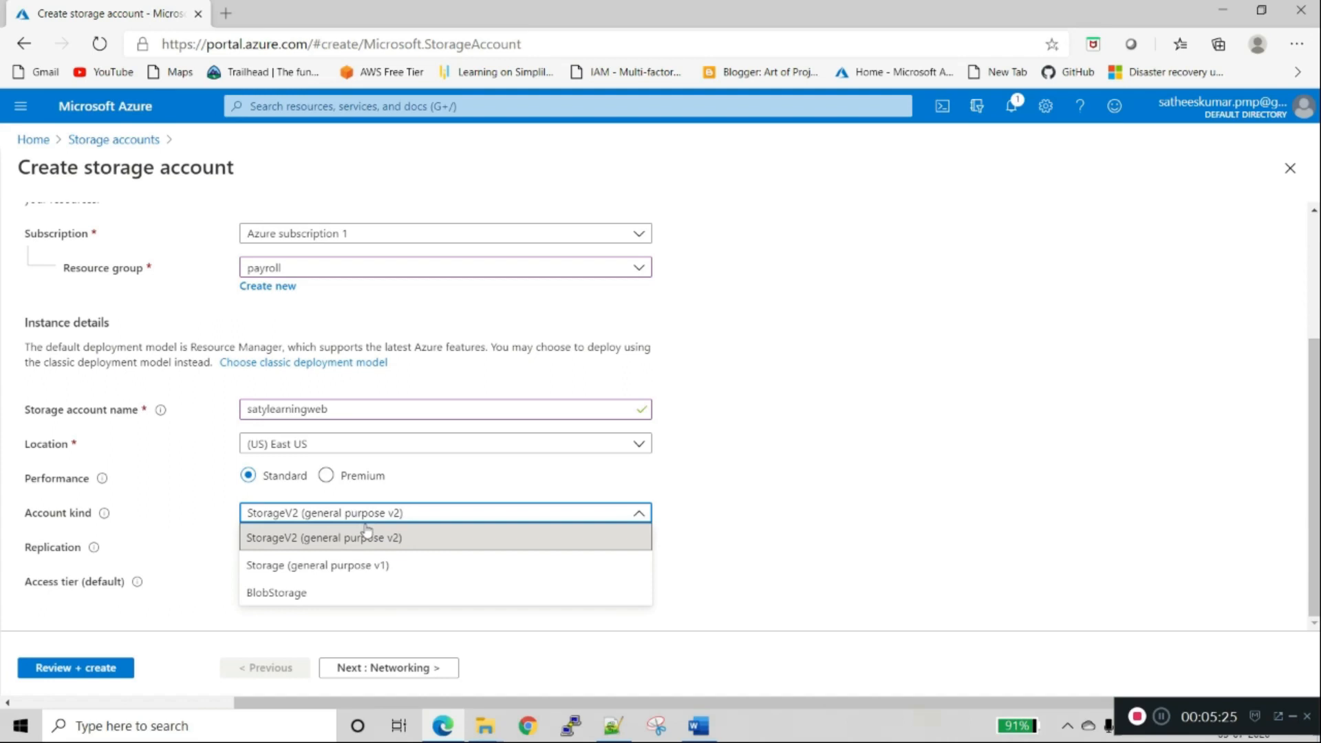
pyautogui.click(367, 533)
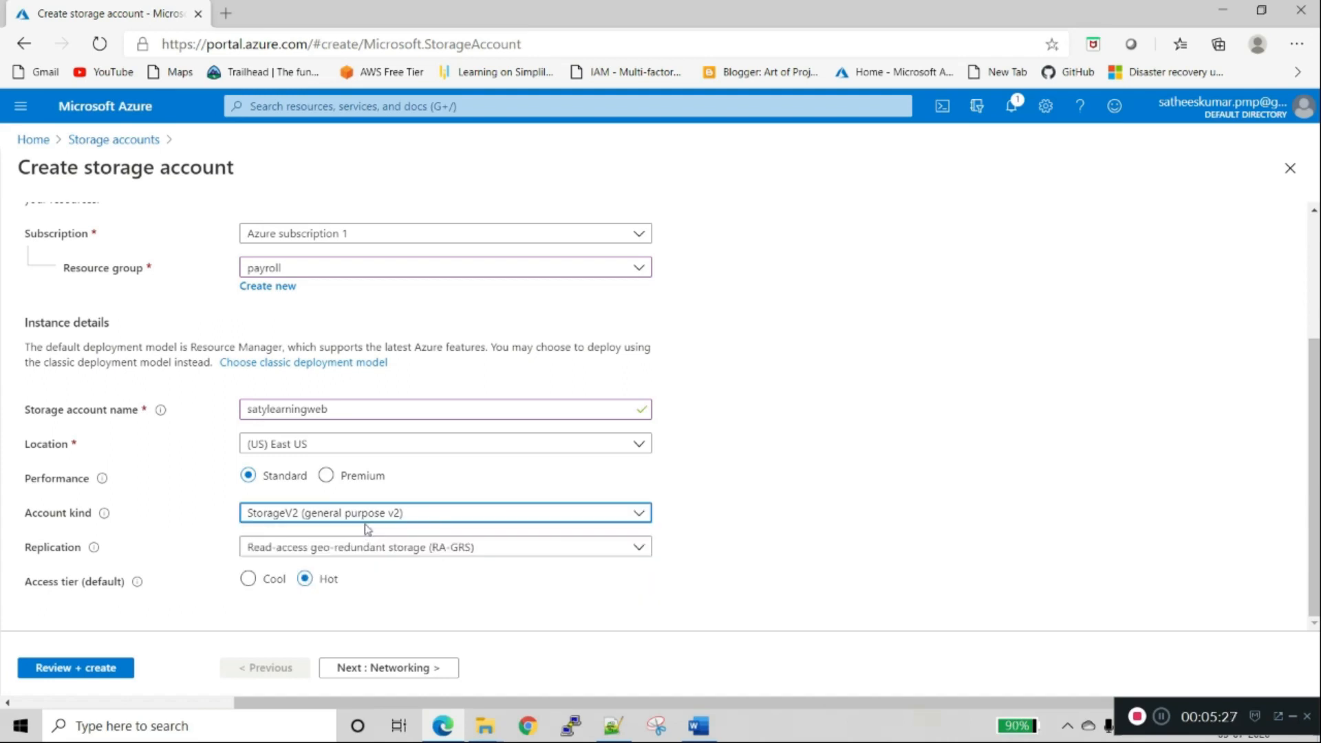
pyautogui.click(324, 555)
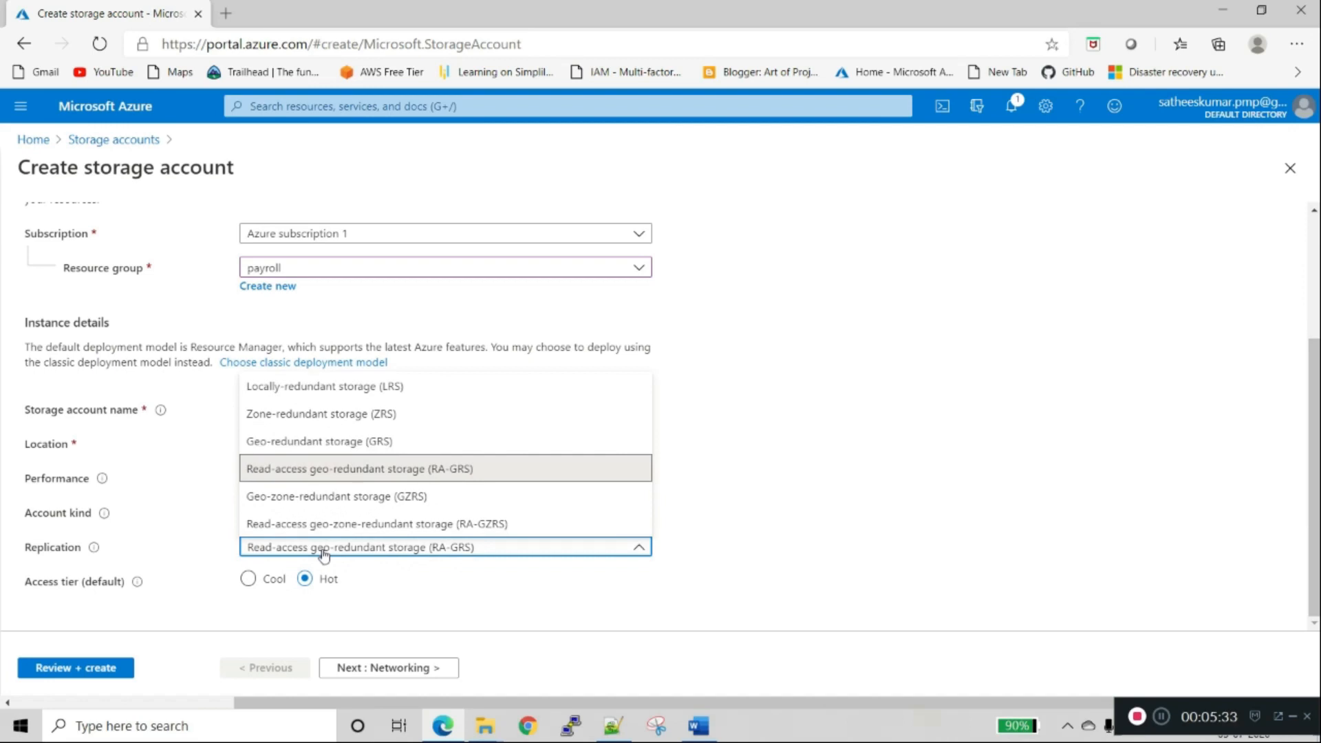
pyautogui.click(382, 589)
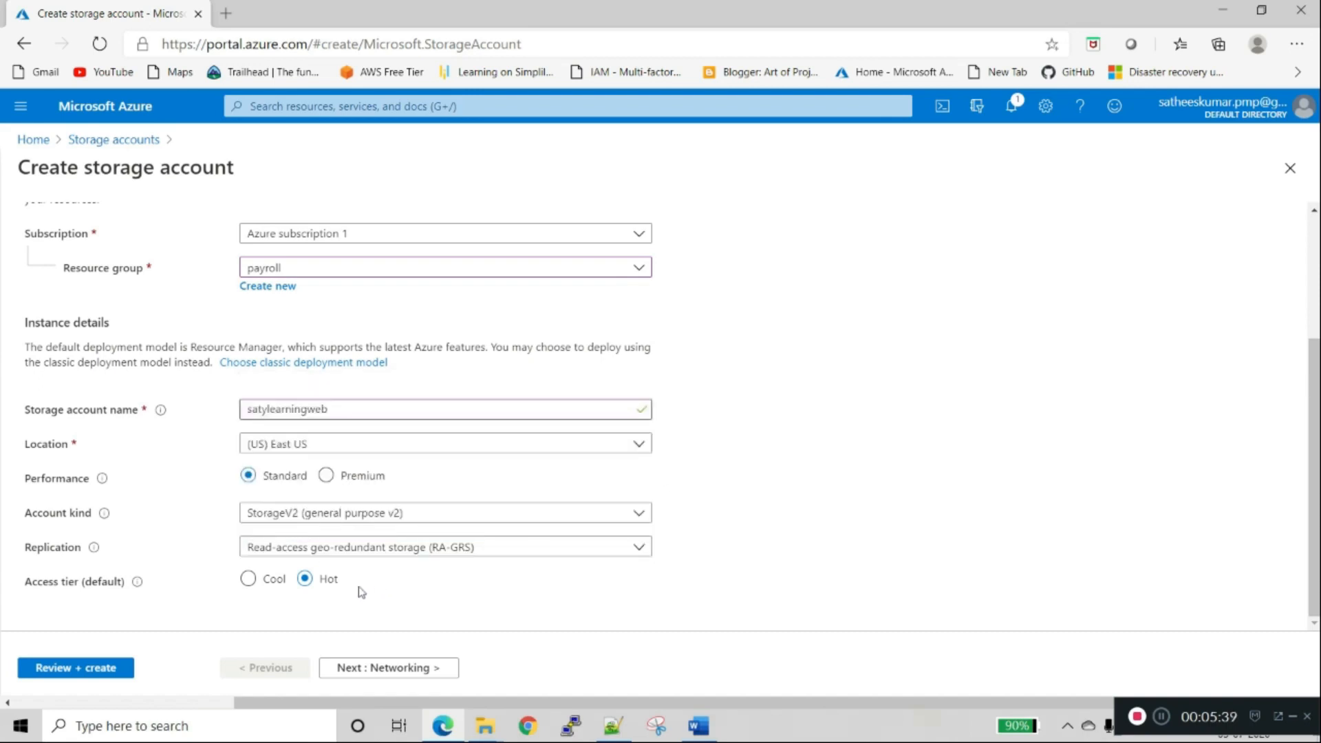
pyautogui.moveTo(137, 584)
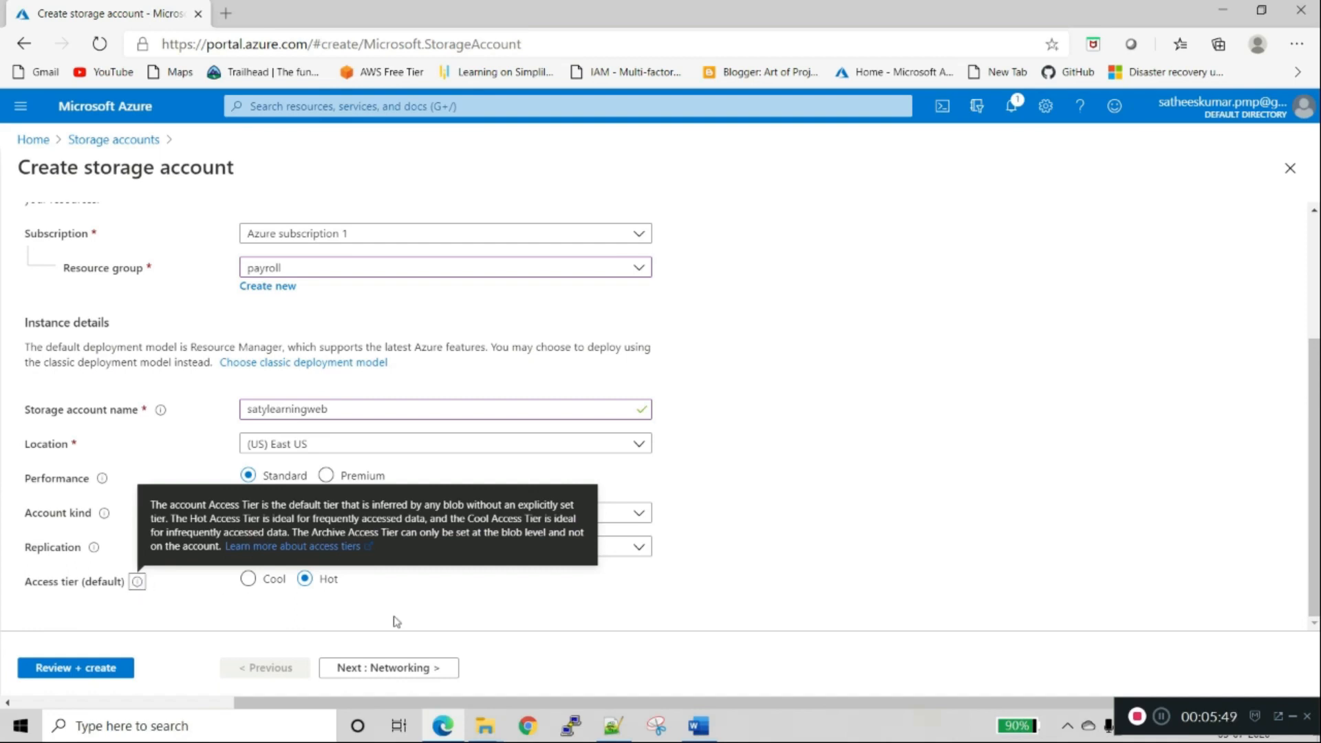
# Accept the default networking, data protection and advanced settings and proceed to the storage account's tags.
pyautogui.click(395, 671)
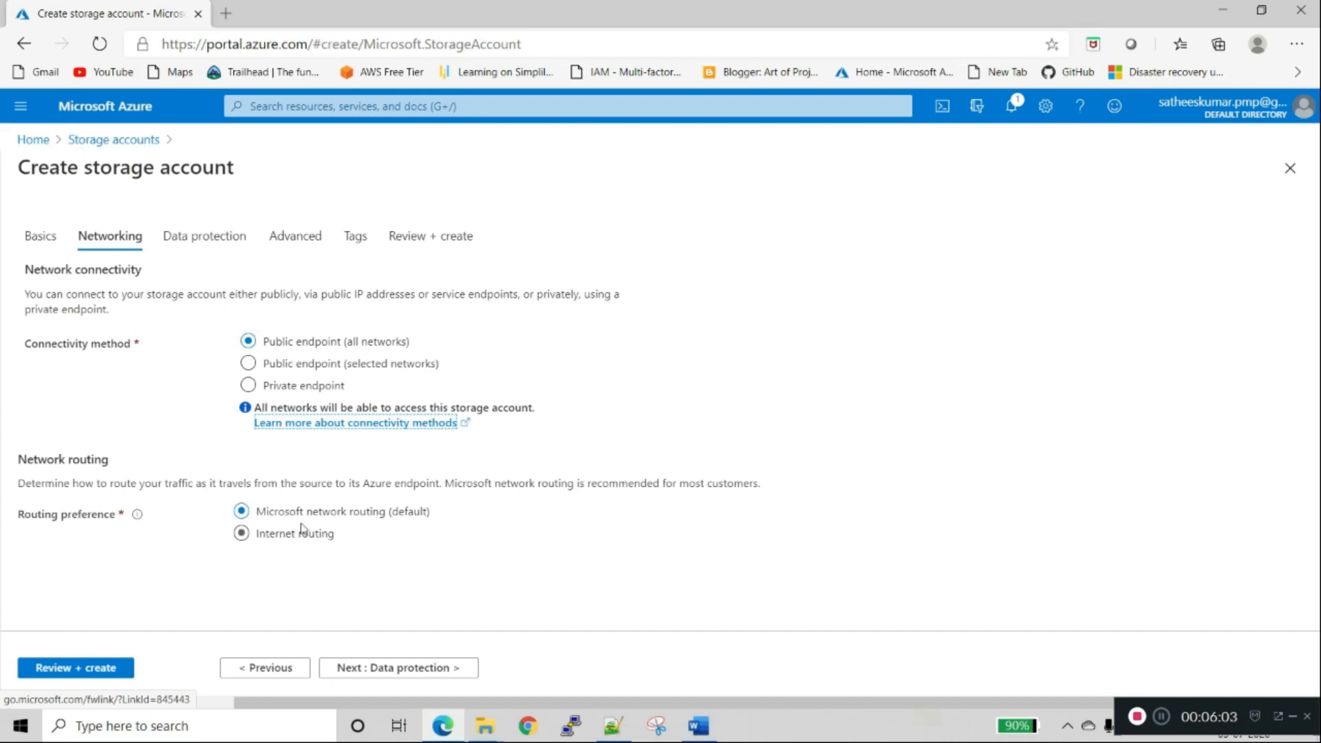
pyautogui.click(413, 671)
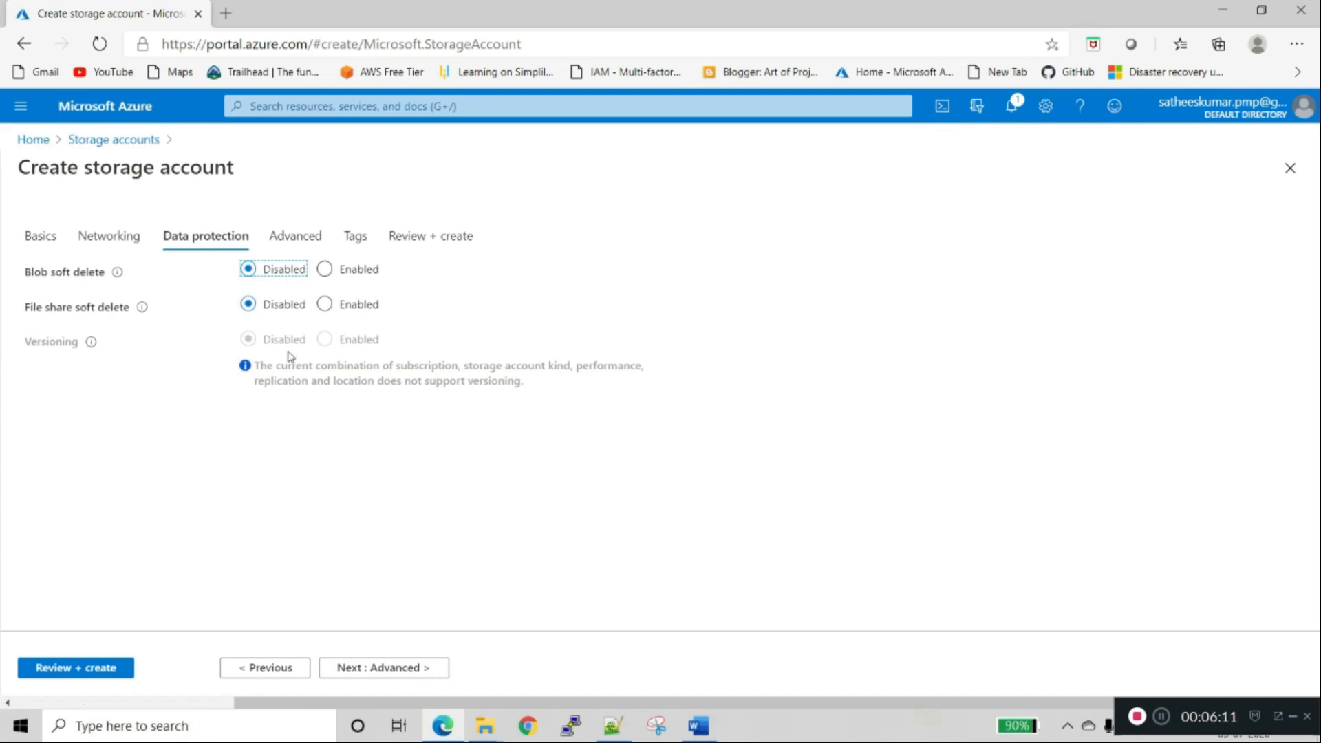
pyautogui.click(370, 670)
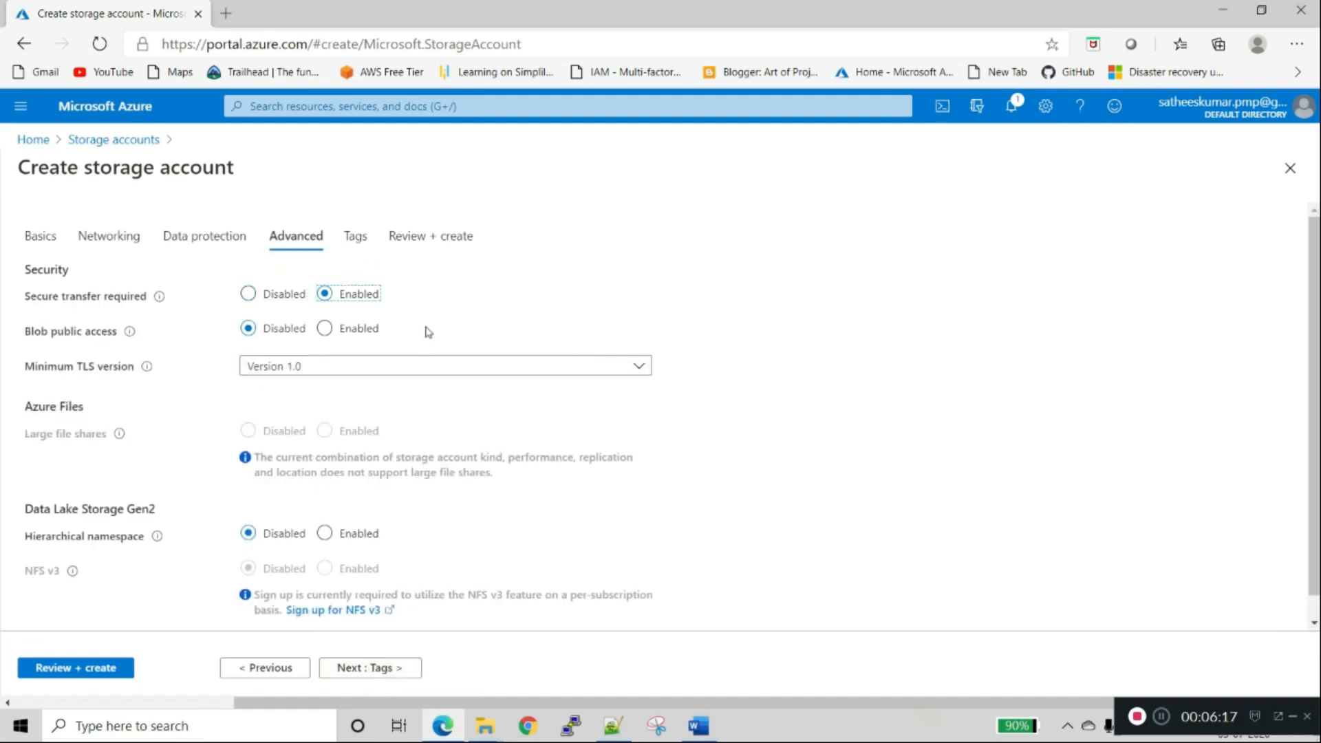
pyautogui.scroll(-1, 413, 397)
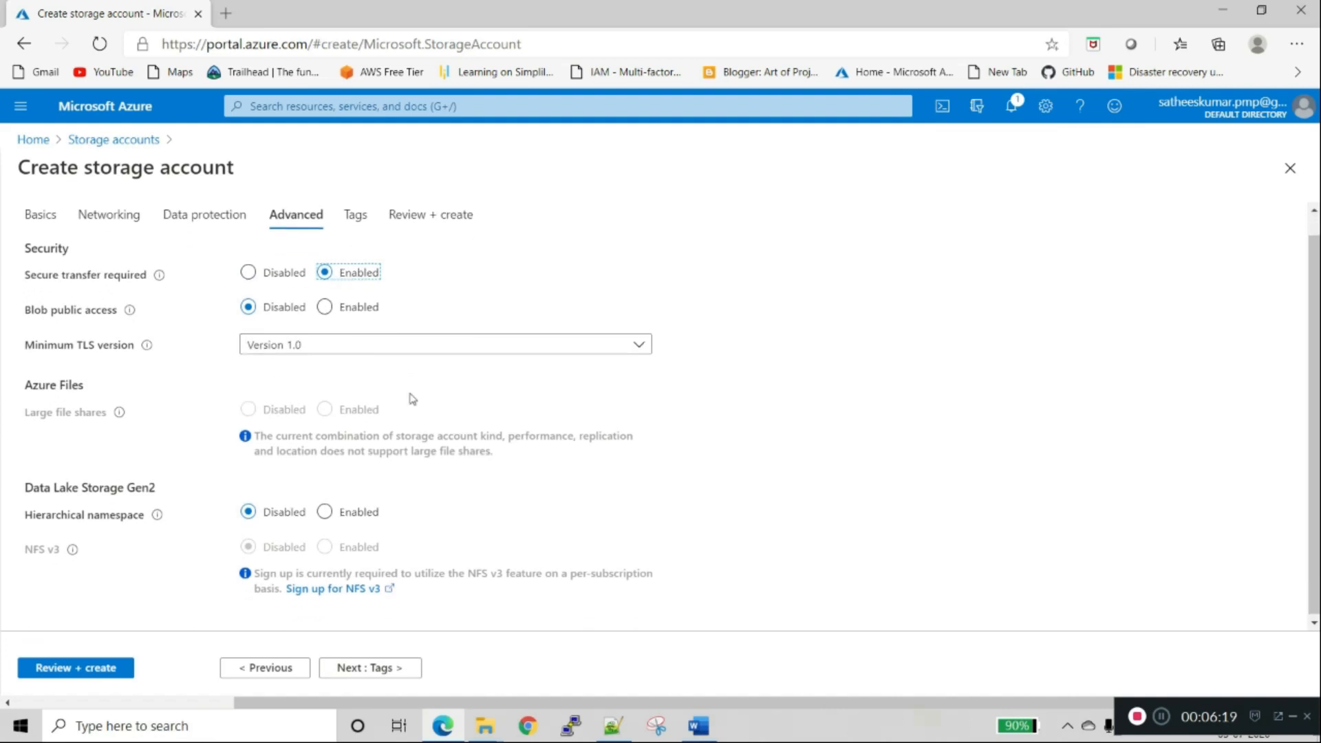
pyautogui.click(377, 669)
# Add a tag called Name with the value Payroll to the storage account.
pyautogui.click(102, 374)
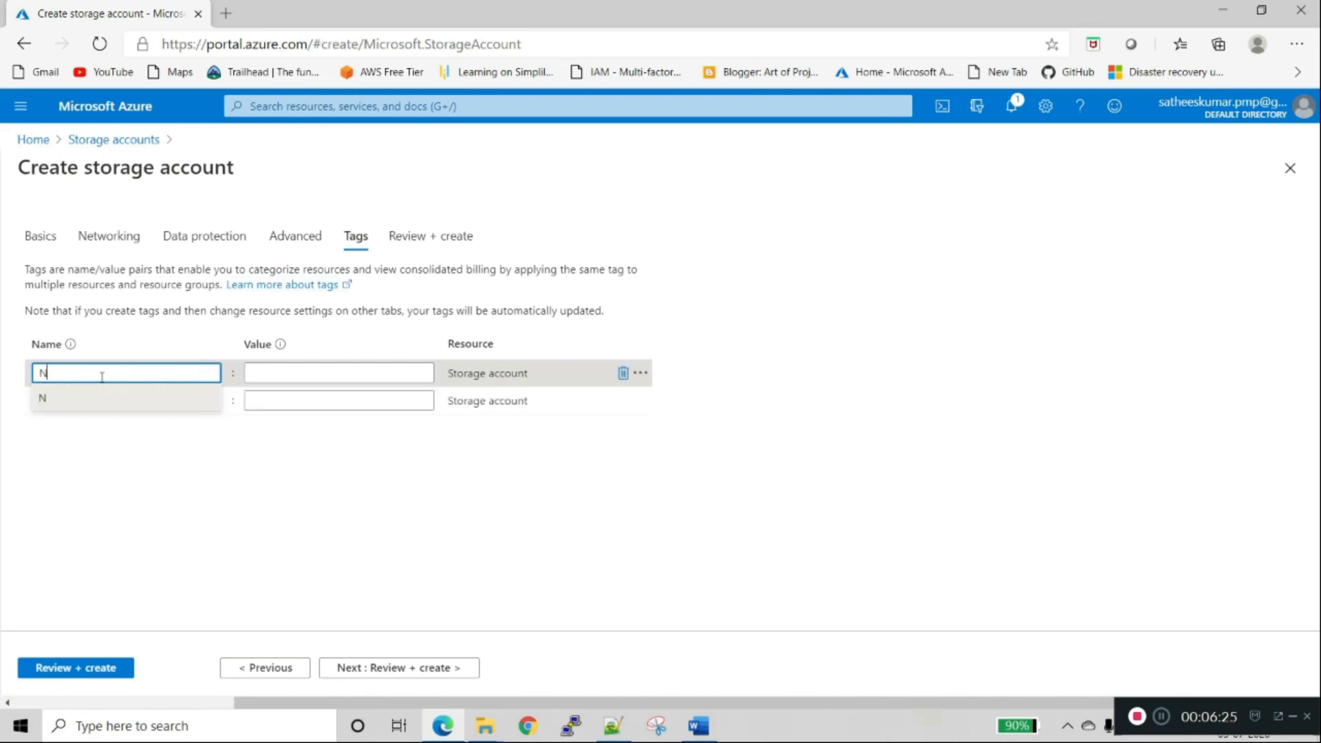
pyautogui.write('Name')
pyautogui.press('Tab')
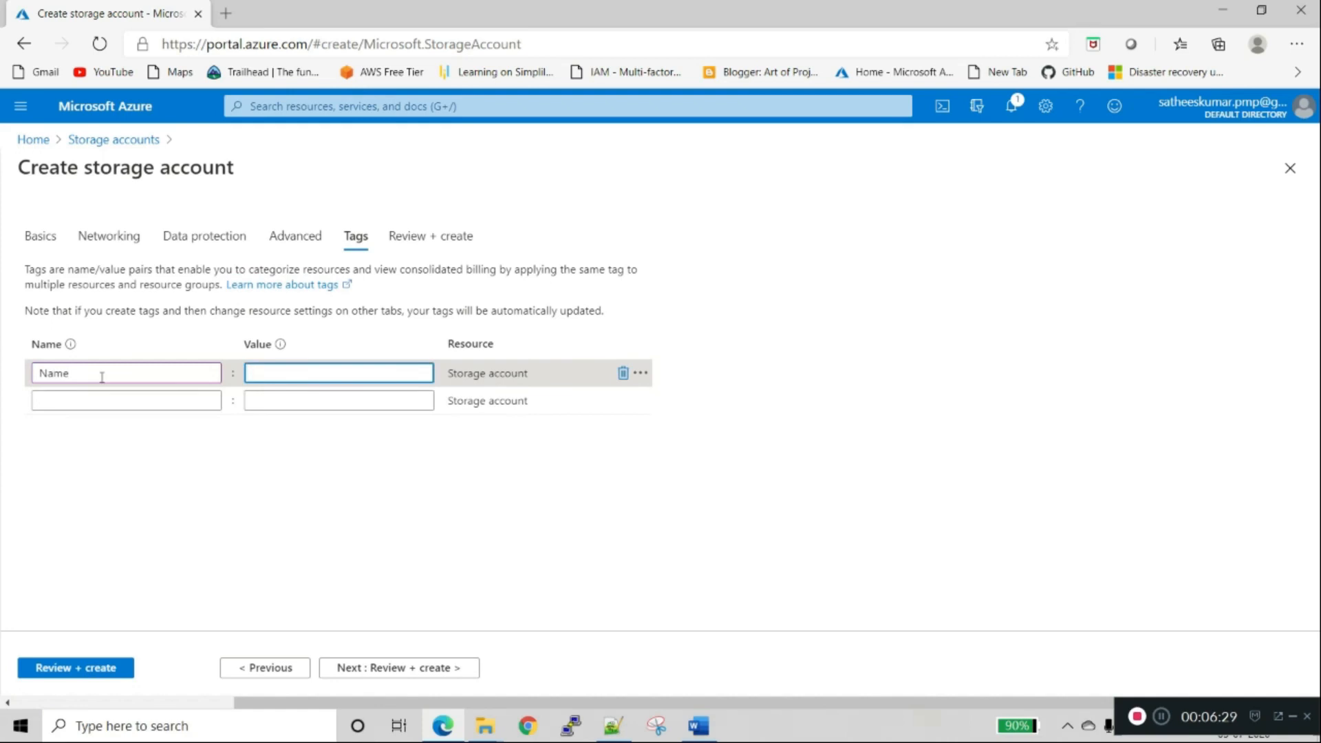
pyautogui.write('HRde')
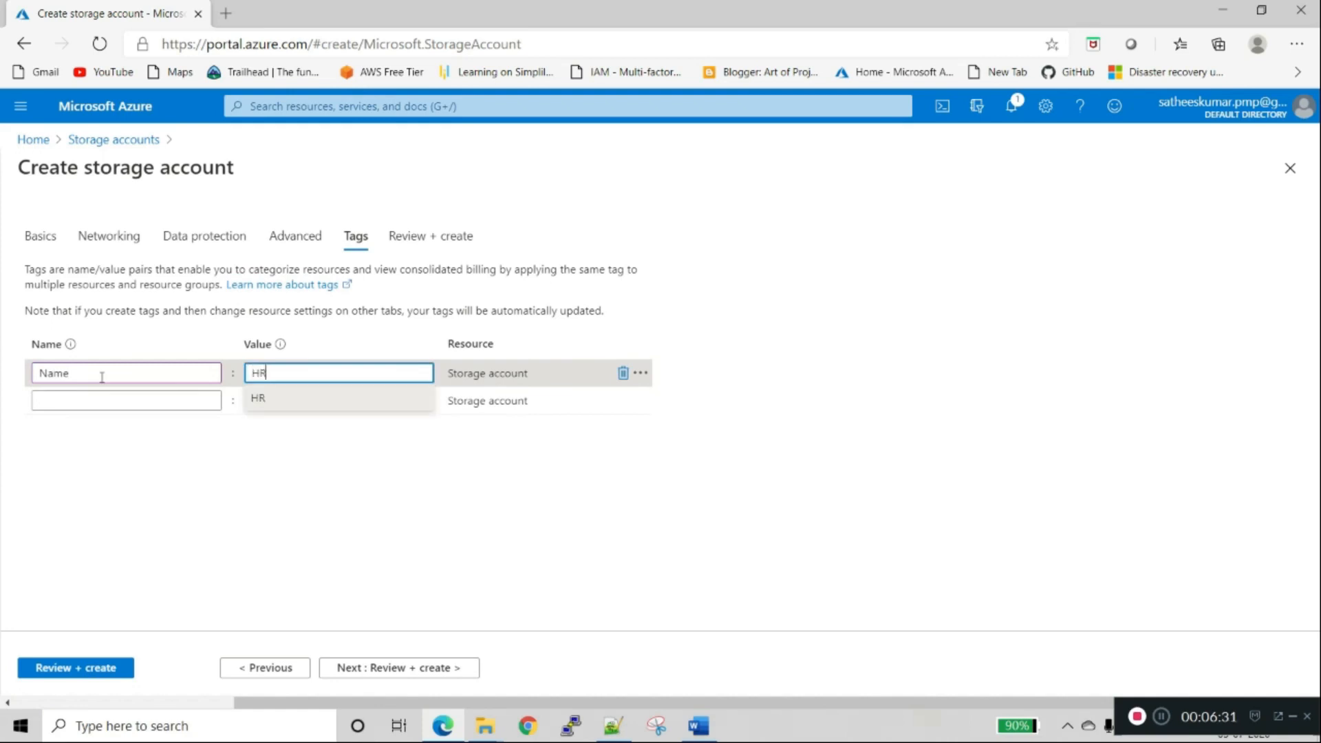
pyautogui.press('BackSpace')
pyautogui.press('BackSpace')
pyautogui.press('BackSpace')
pyautogui.press('BackSpace')
pyautogui.press('BackSpace')
pyautogui.write('Payroll')
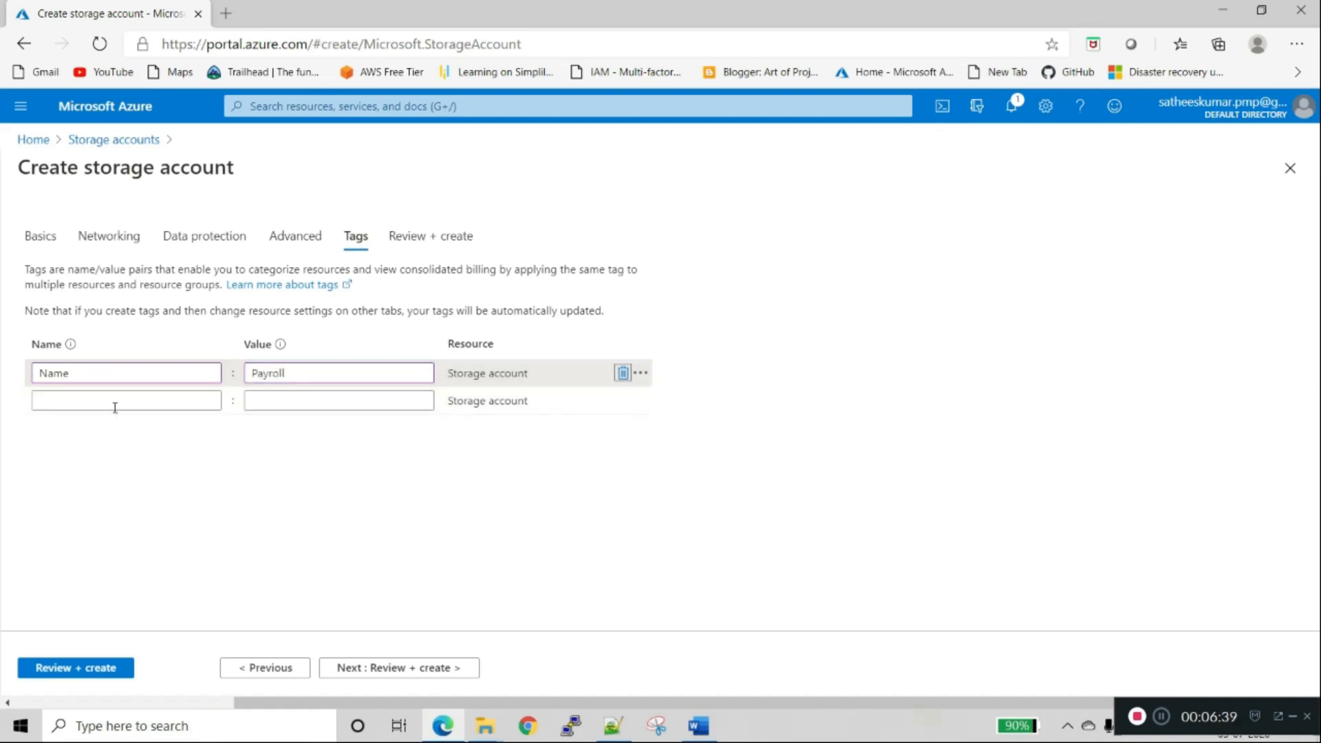
# Add a second tag called Owner with the owner's first name as its value.
pyautogui.click(115, 407)
pyautogui.write('Own')
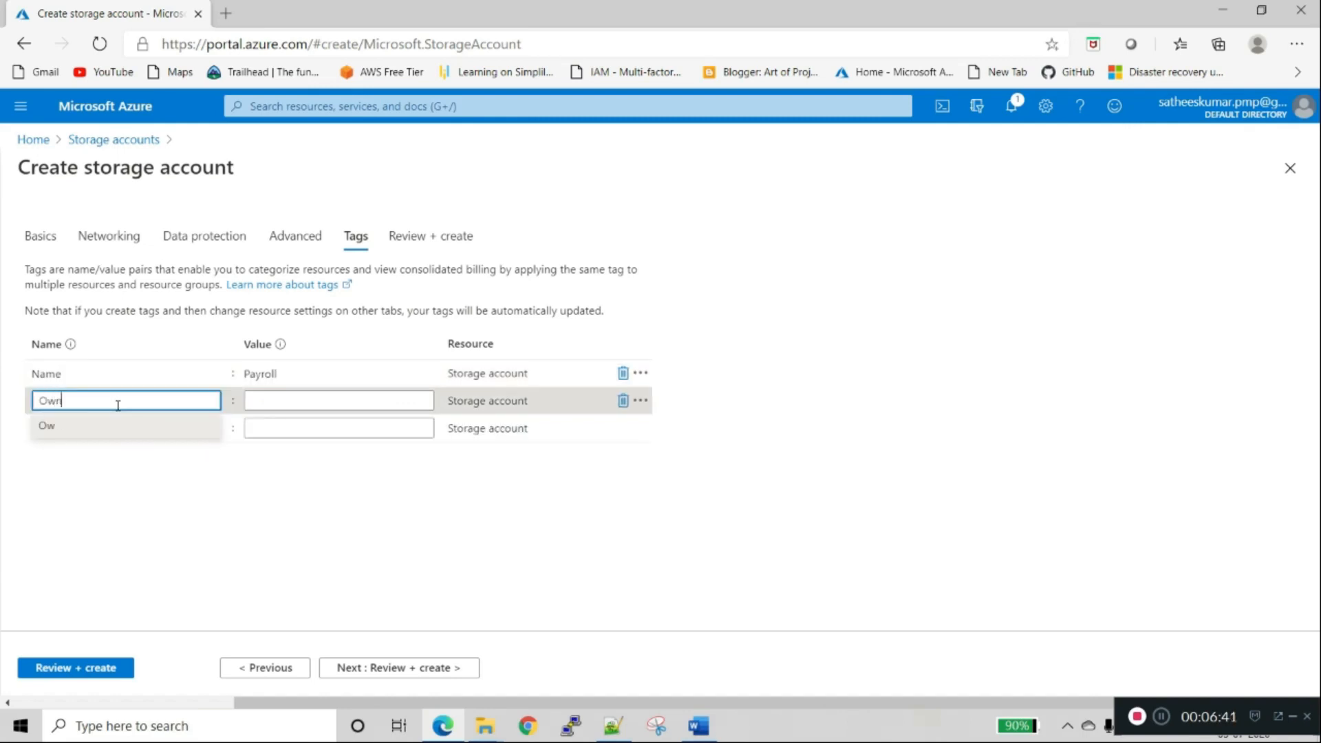
pyautogui.write('er')
pyautogui.press('Tab')
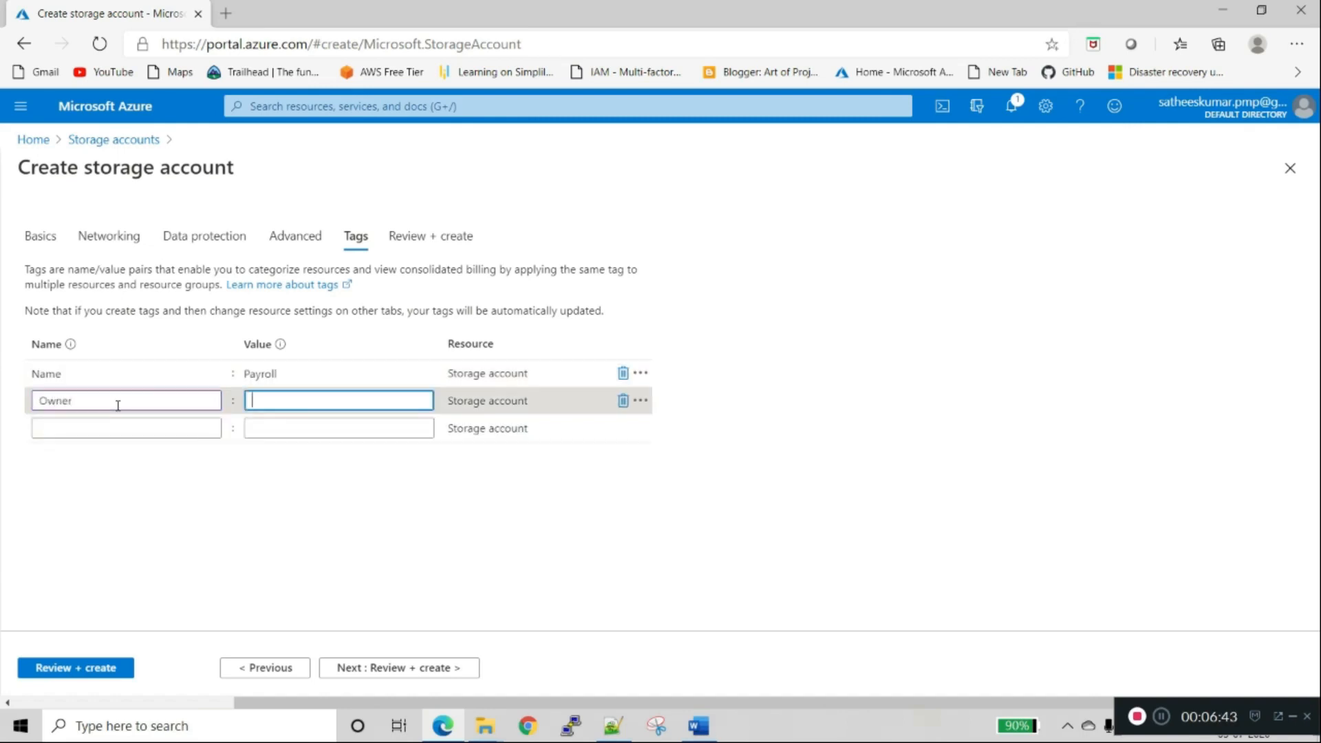
pyautogui.write('Bo')
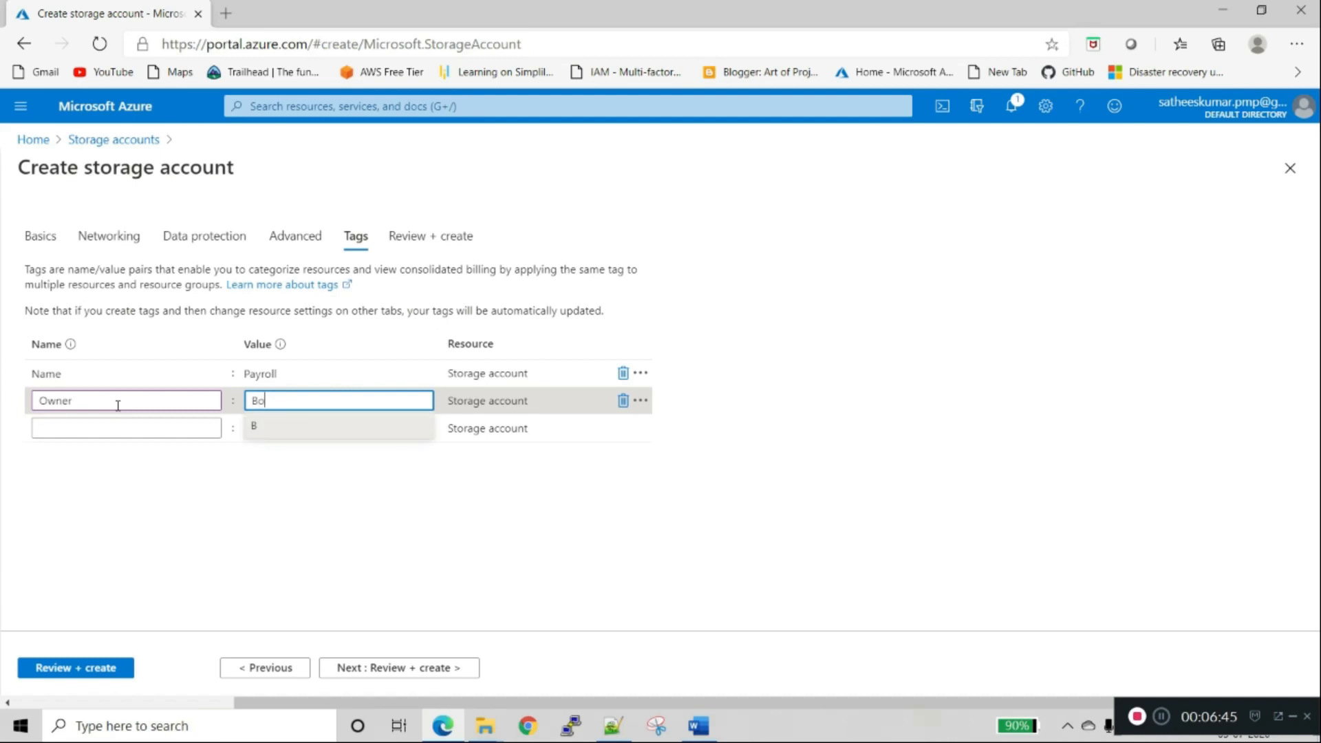
pyautogui.write('b')
pyautogui.press('Tab')
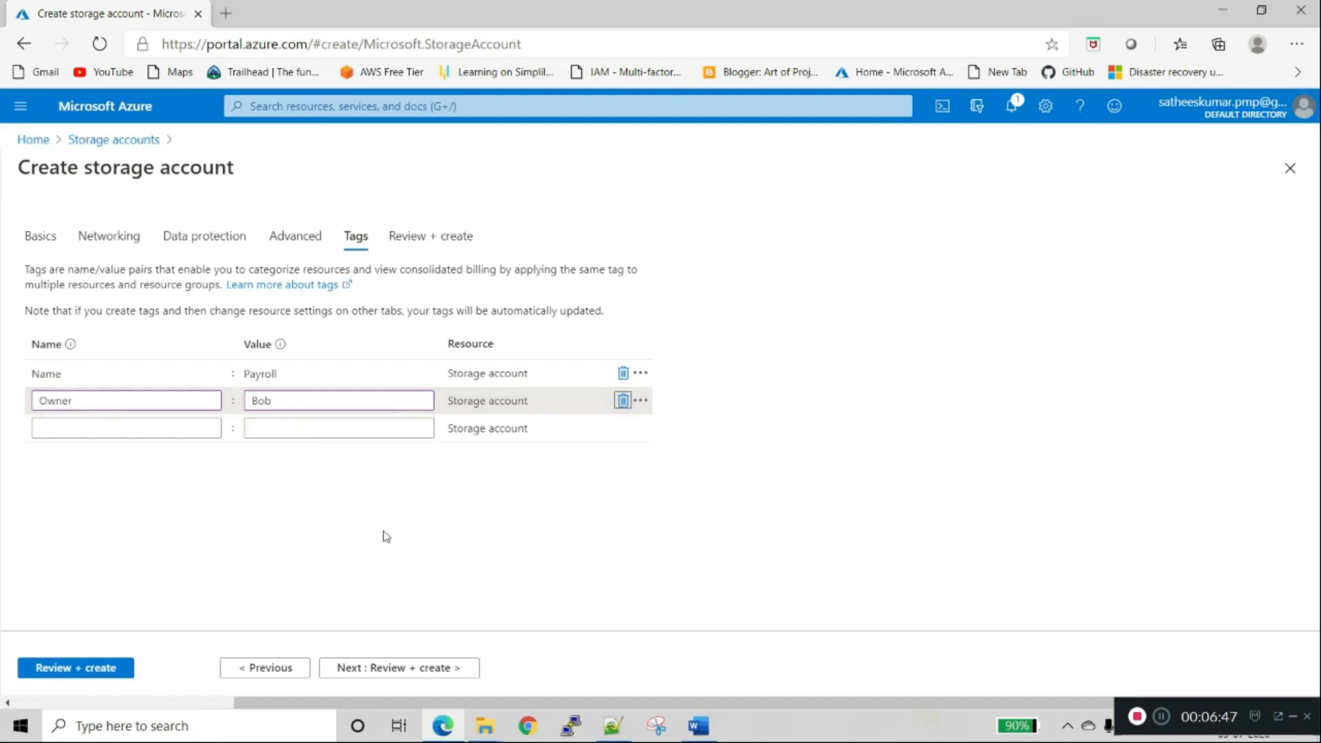
# Review the summary of the storage account's settings and create the account.
pyautogui.click(385, 667)
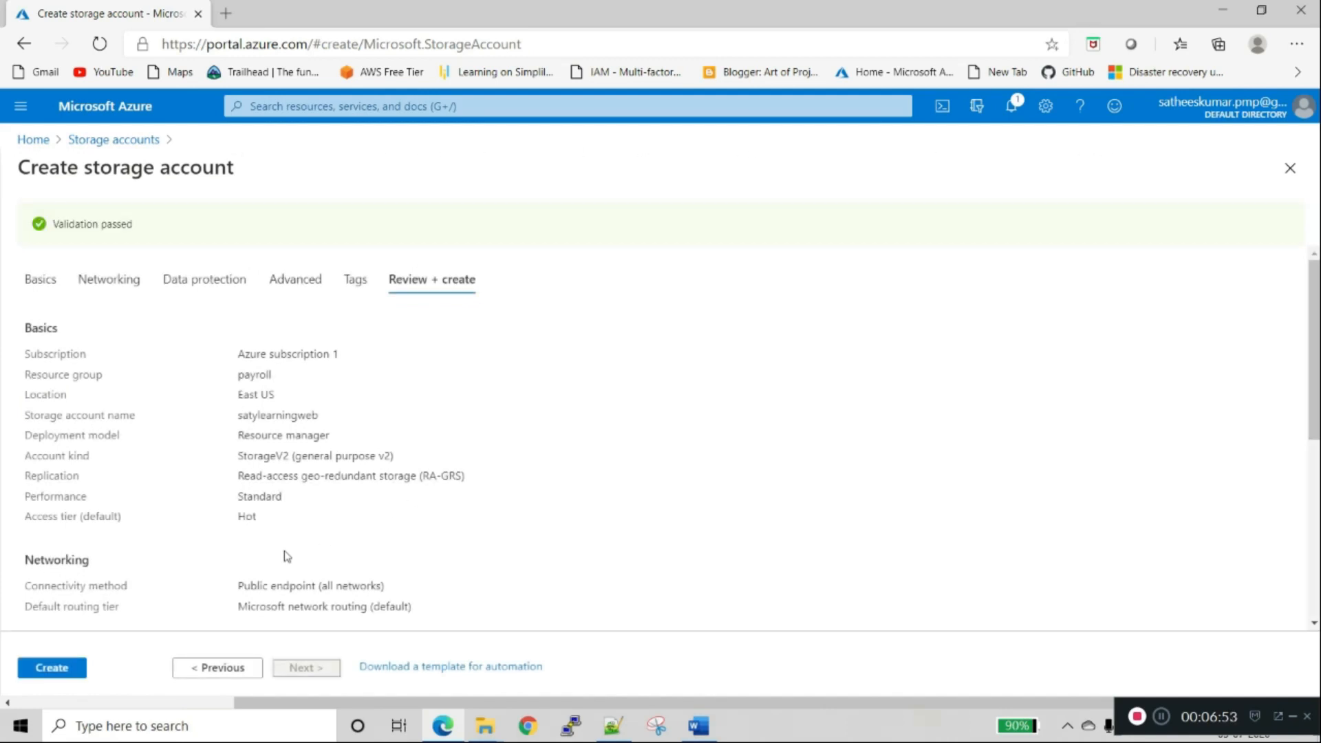
pyautogui.scroll(-3, 139, 534)
pyautogui.scroll(3, 165, 495)
pyautogui.scroll(-3, 165, 495)
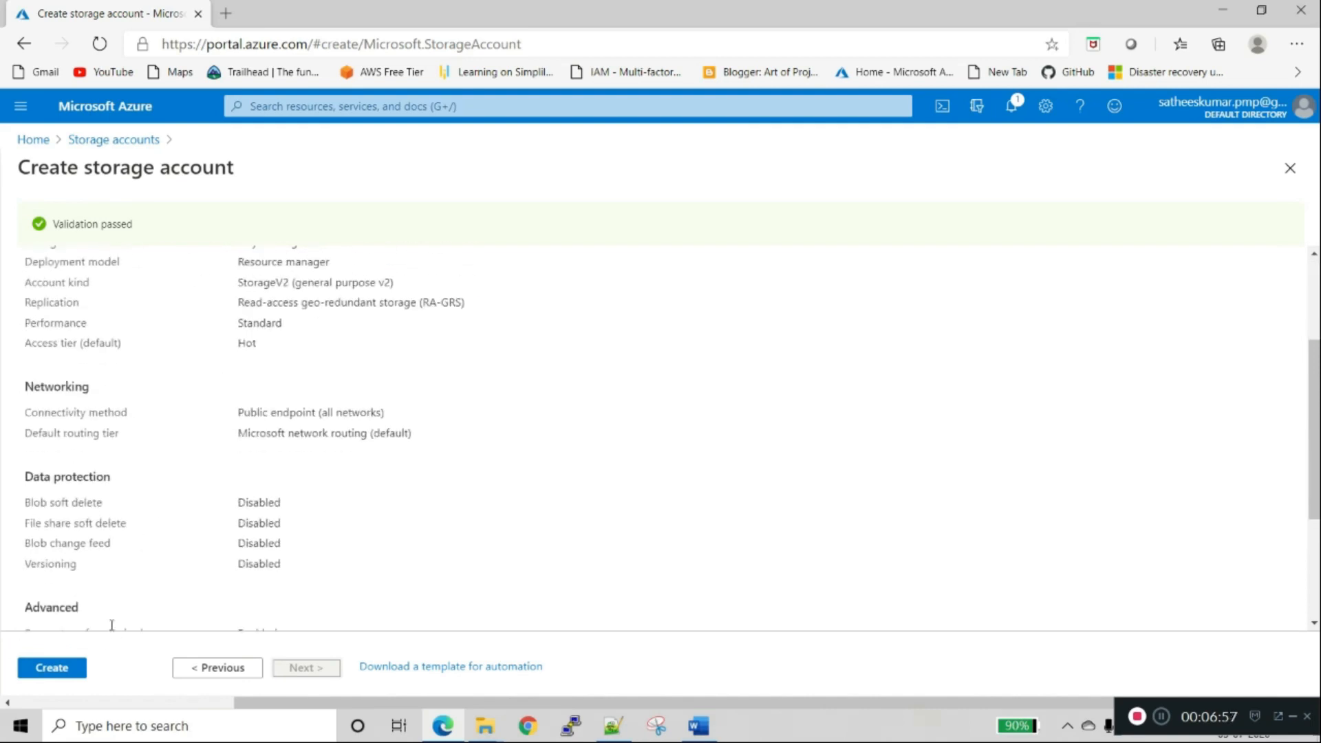
pyautogui.click(35, 668)
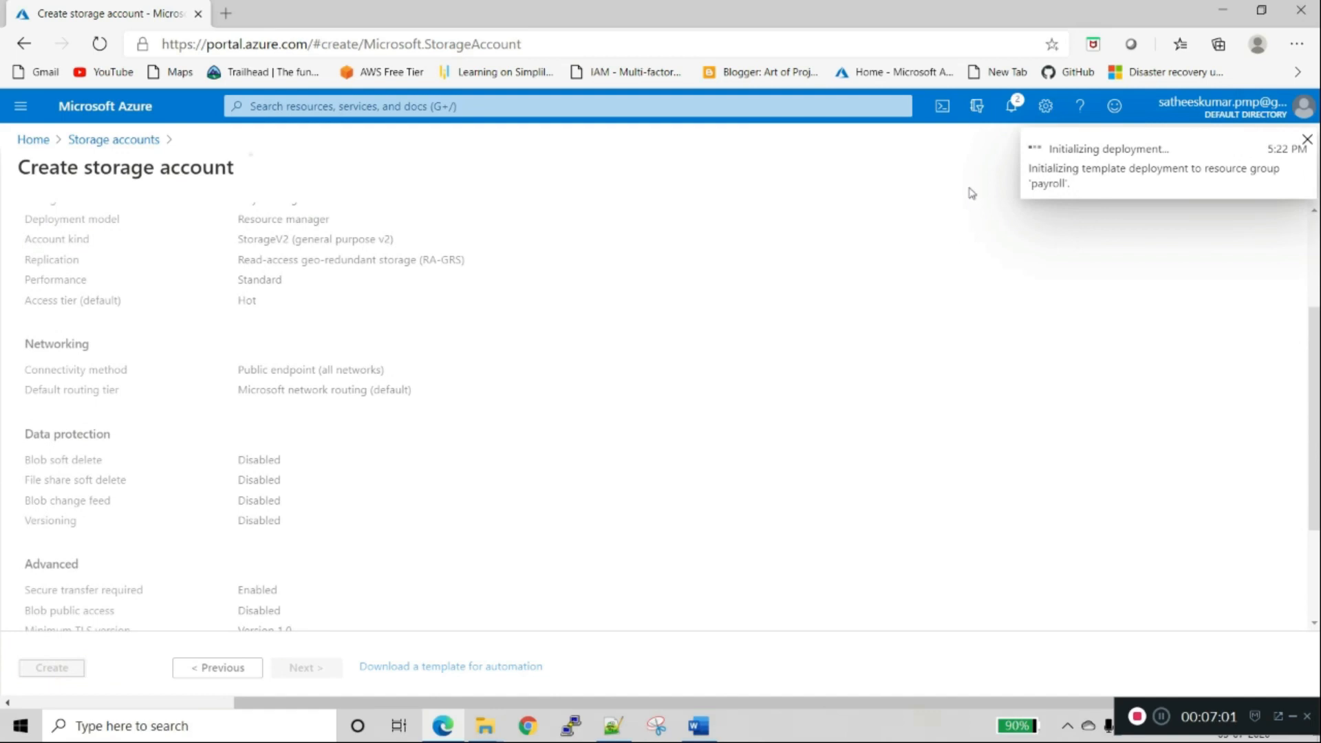
# Inspect the deployment's operation details and open the newly deployed storage account.
pyautogui.click(1018, 112)
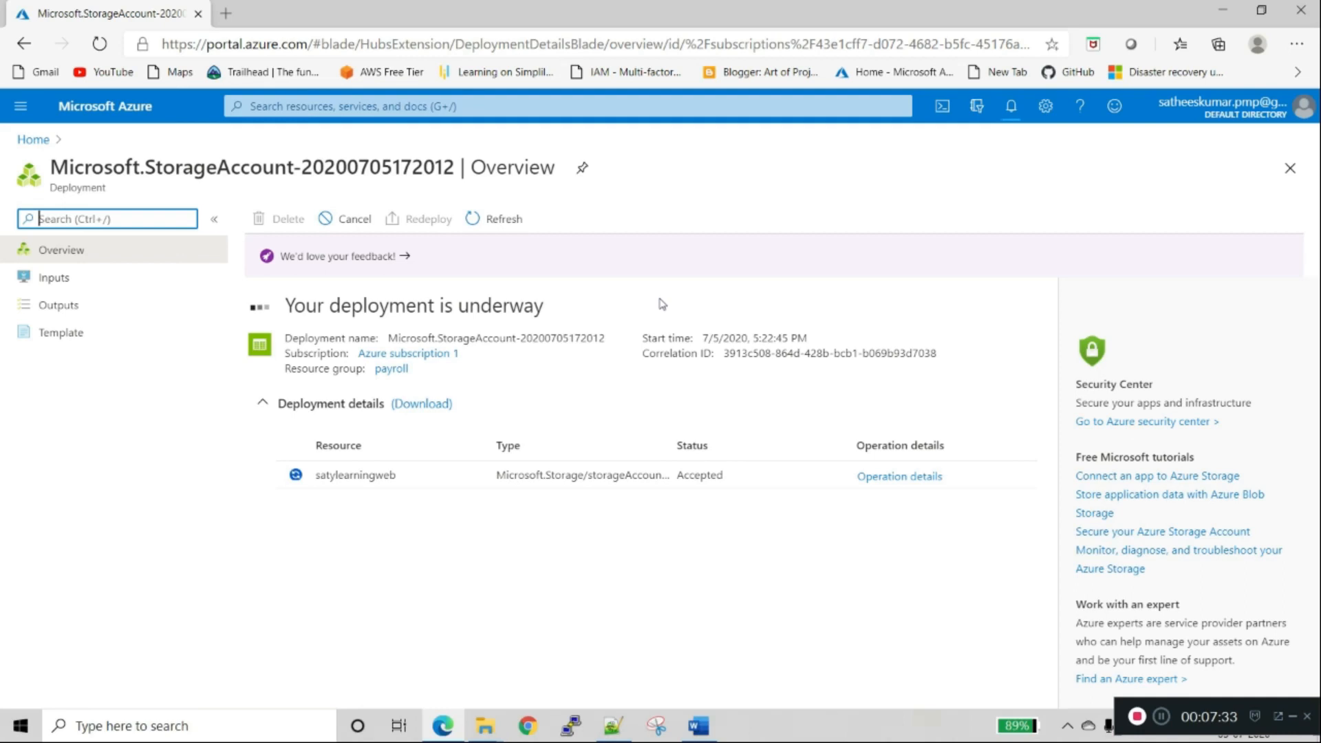
pyautogui.click(892, 478)
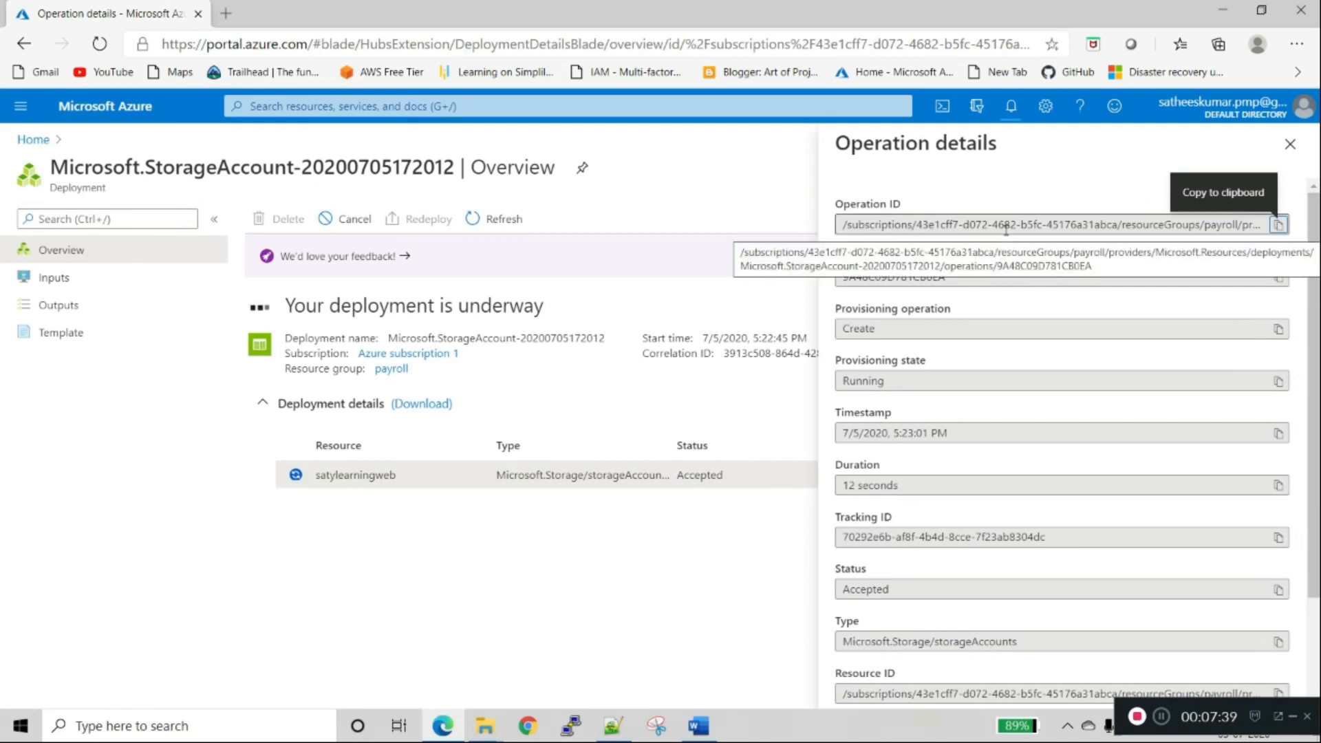
pyautogui.scroll(-2, 993, 327)
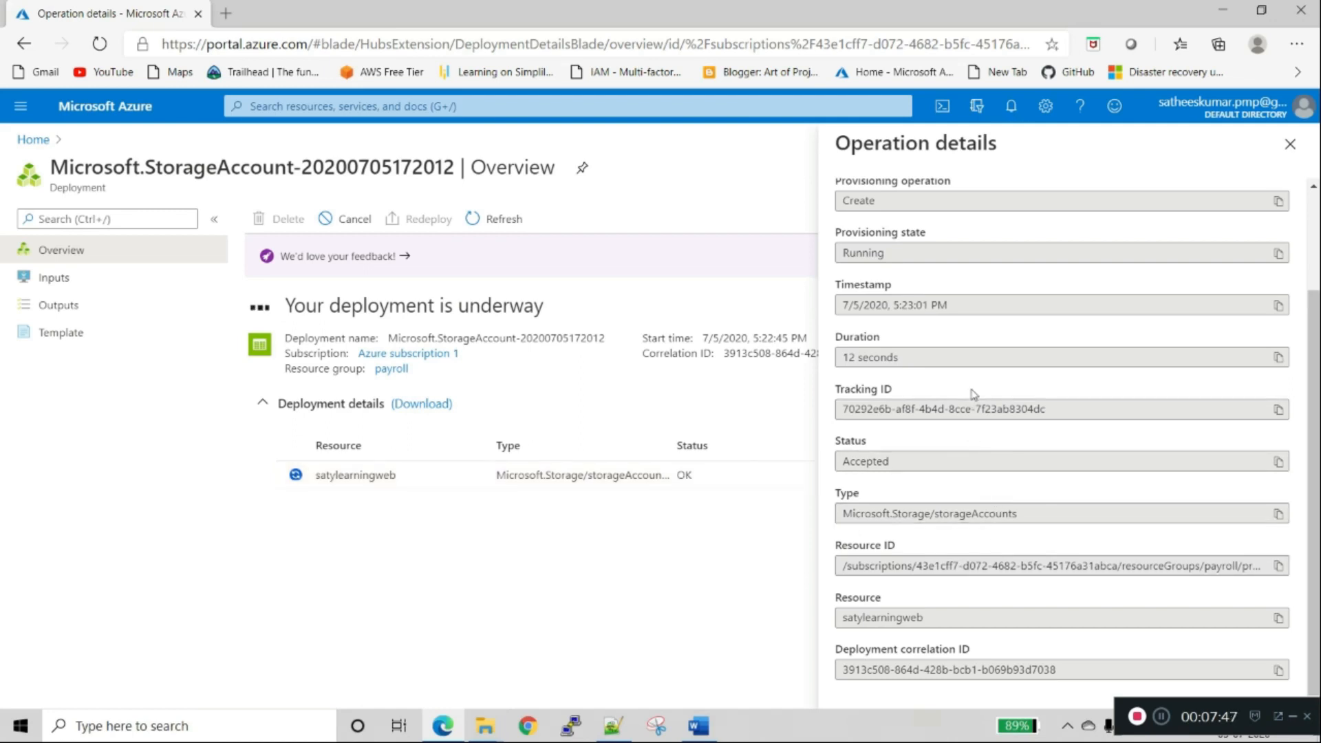
pyautogui.scroll(2, 976, 386)
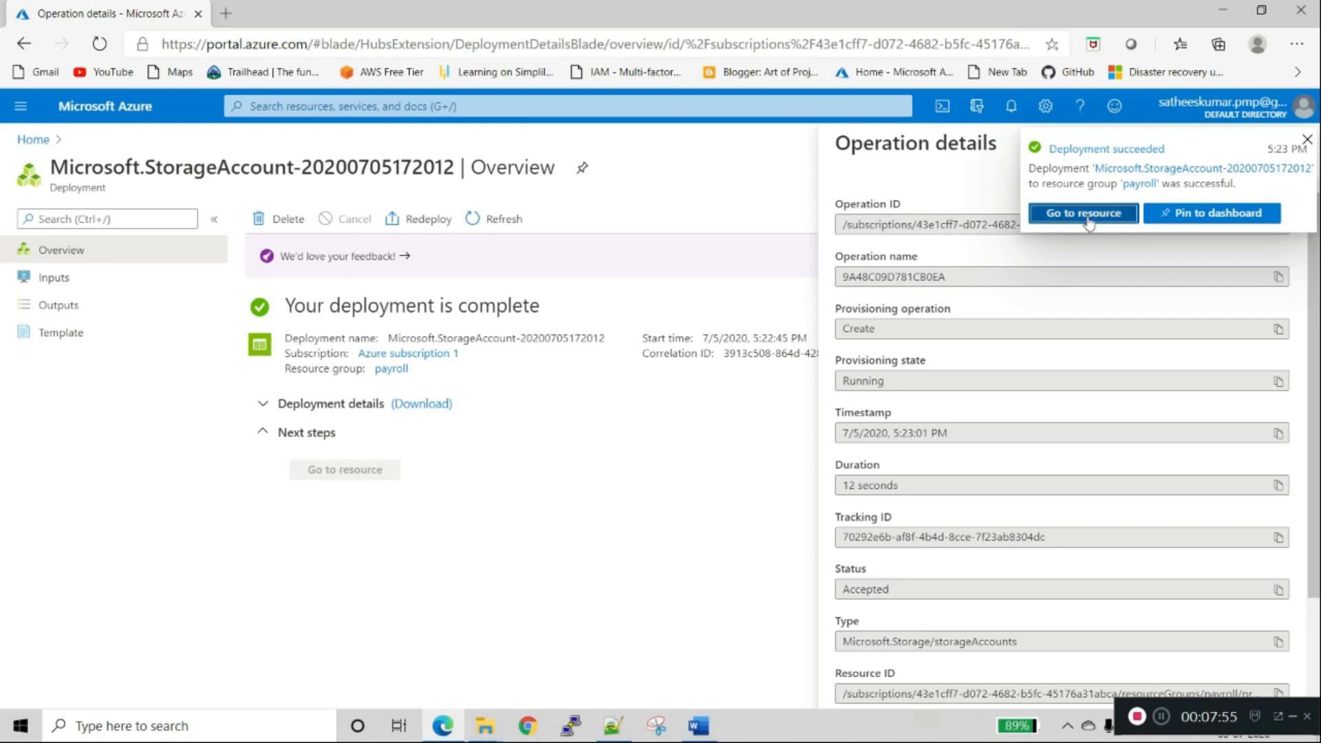
pyautogui.click(1085, 214)
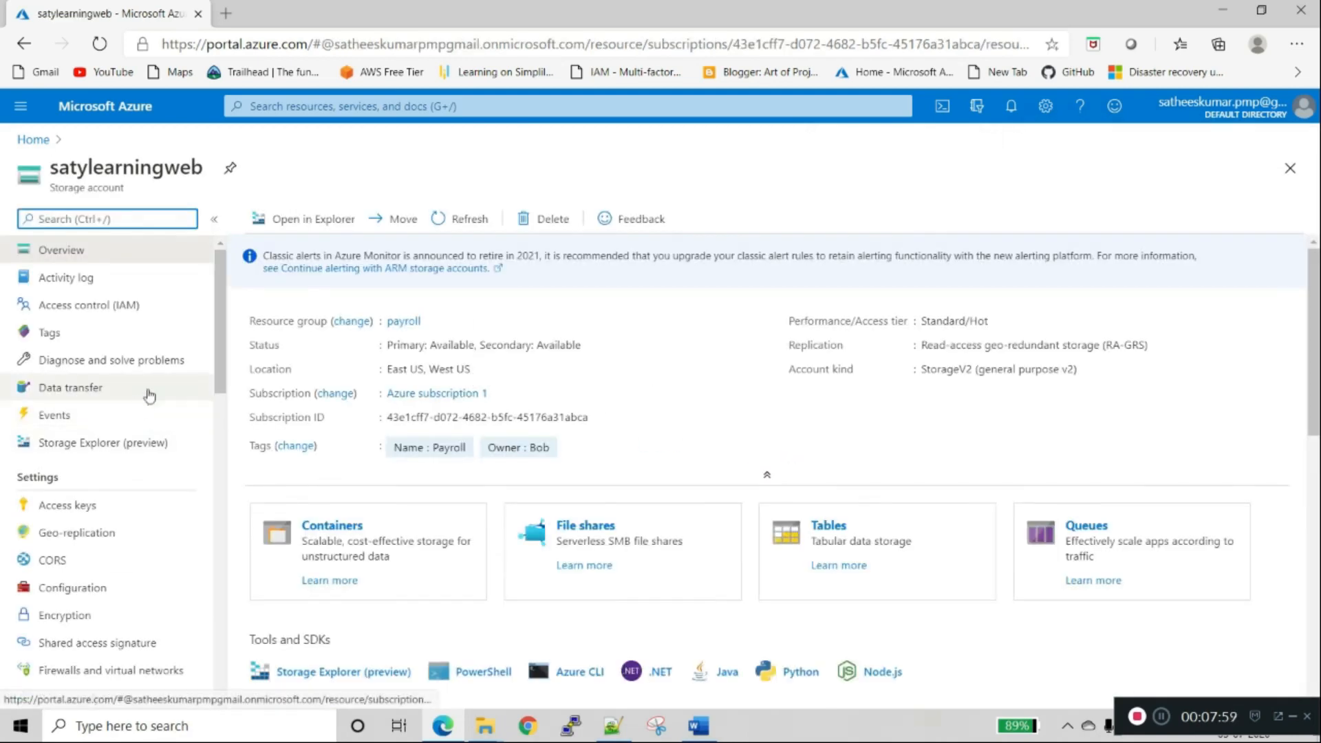
# Enable static website hosting on the satylearningweb storage account with index.html as the index document name.
pyautogui.scroll(-2, 149, 395)
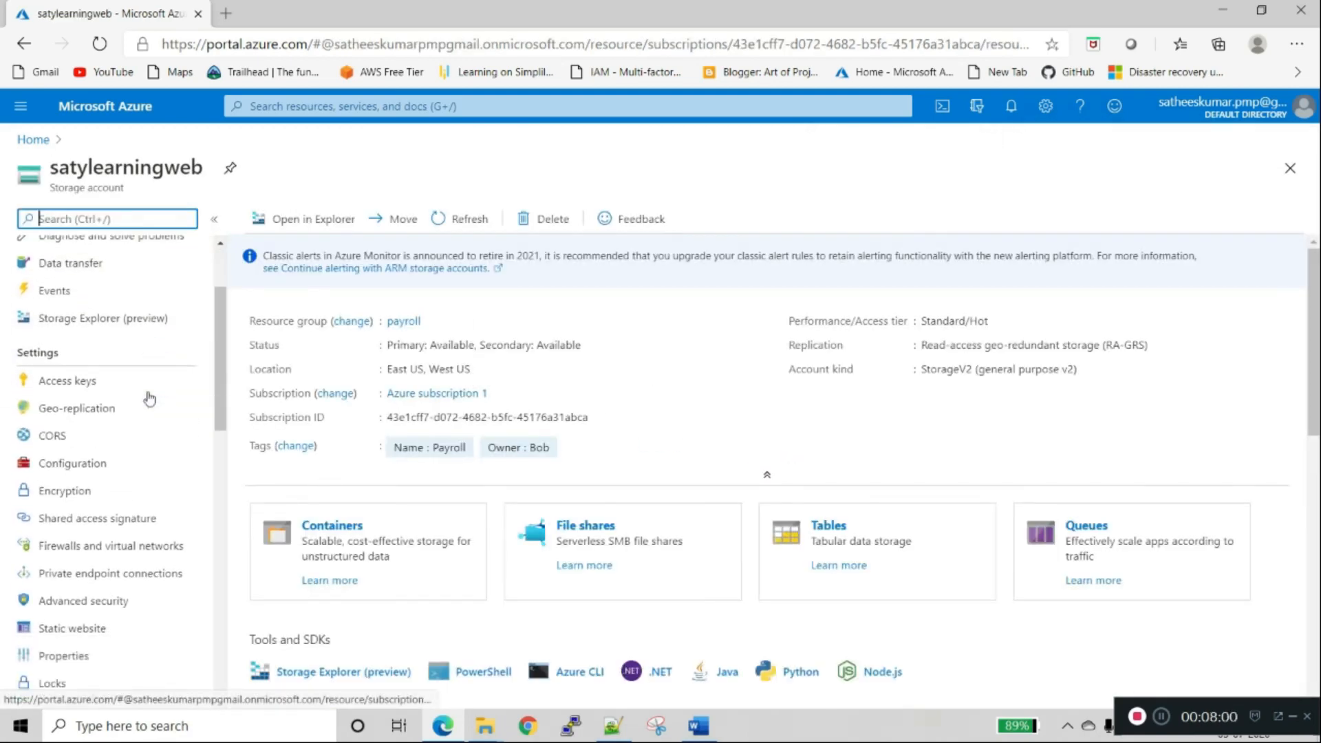
pyautogui.click(128, 618)
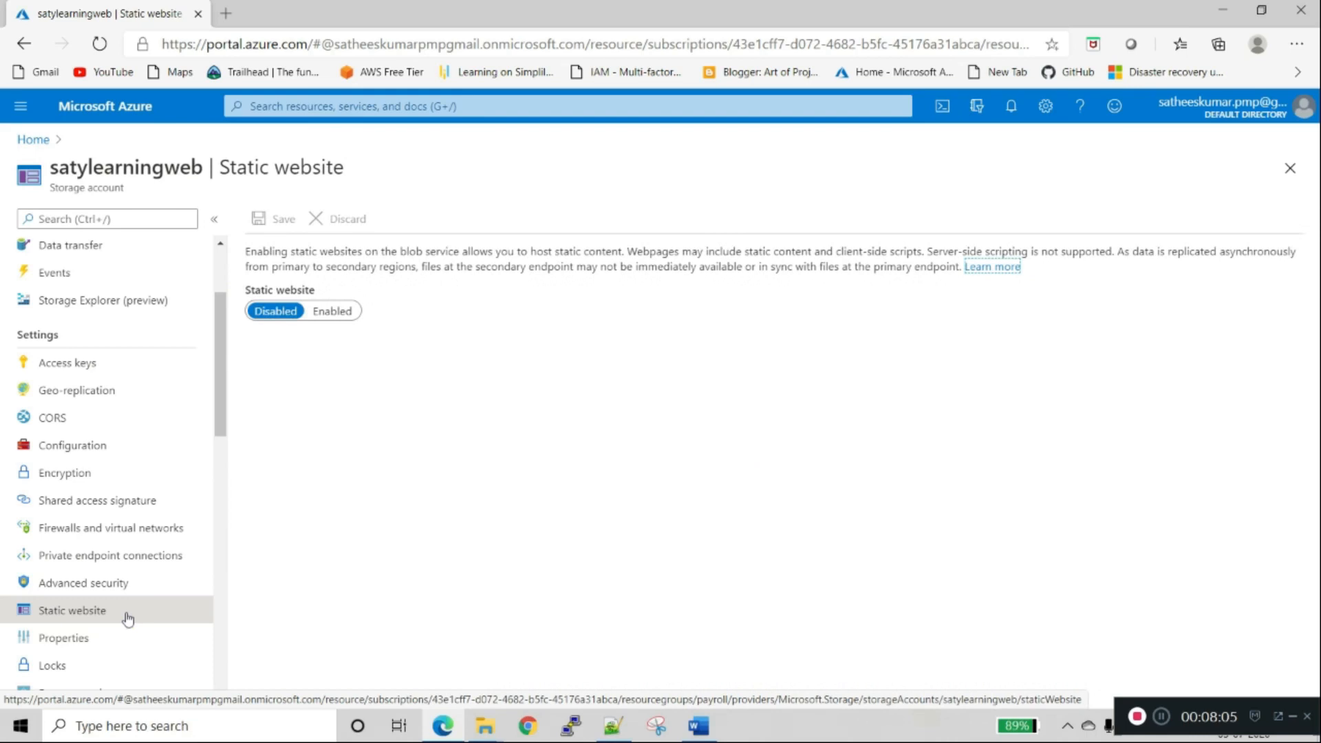
pyautogui.click(326, 316)
pyautogui.click(327, 367)
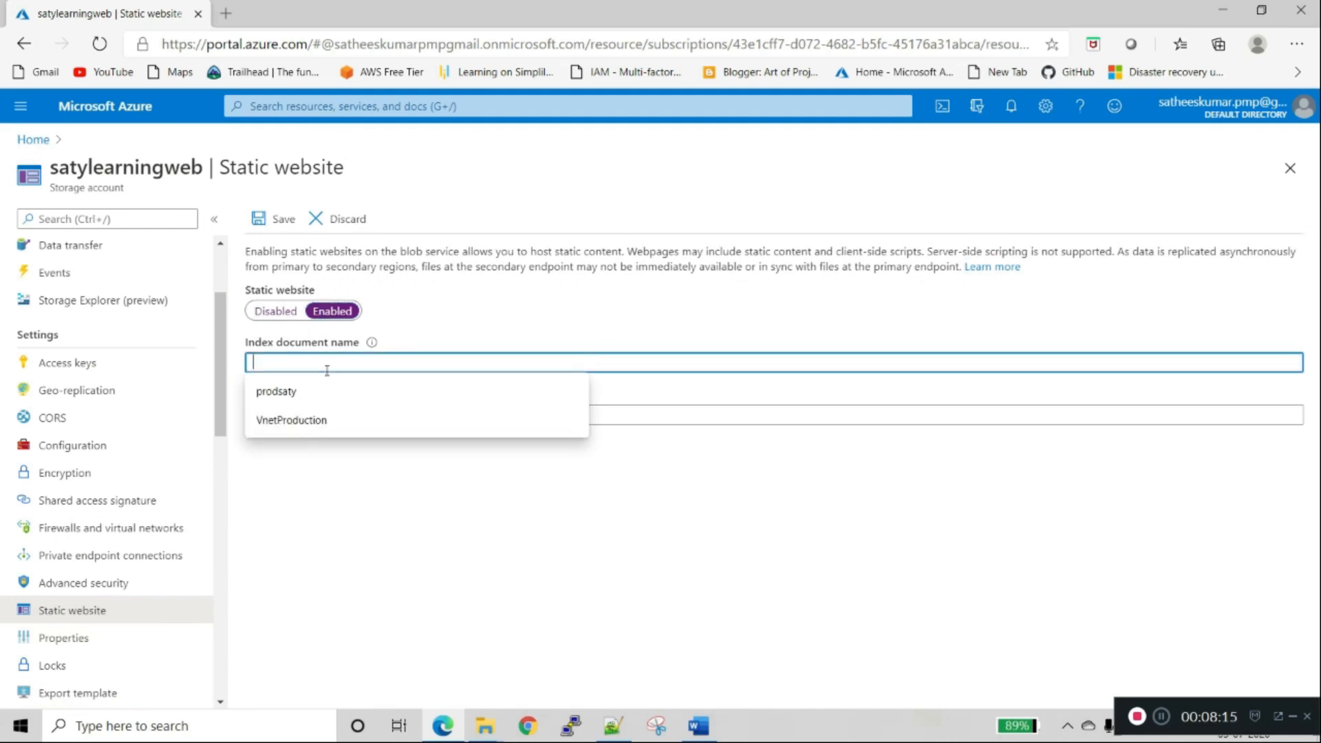
pyautogui.write('index.')
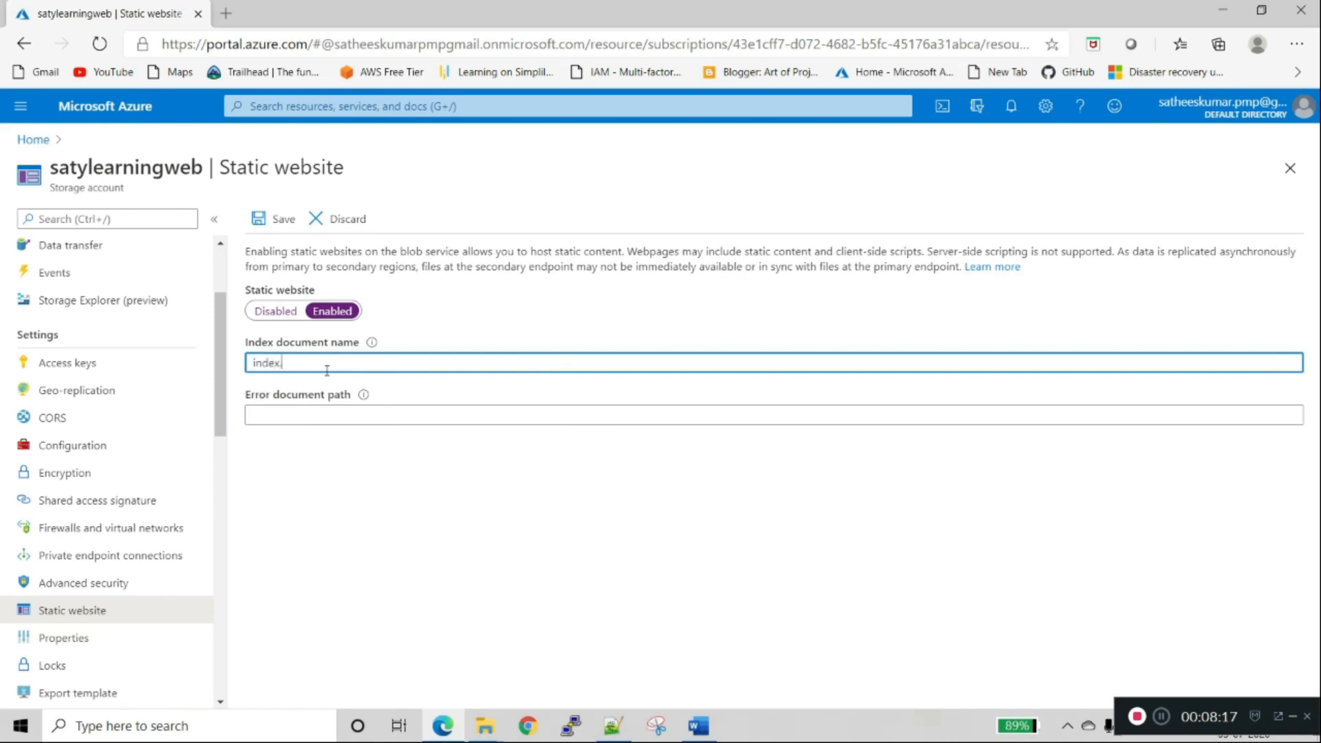
pyautogui.write('html')
pyautogui.press('Tab')
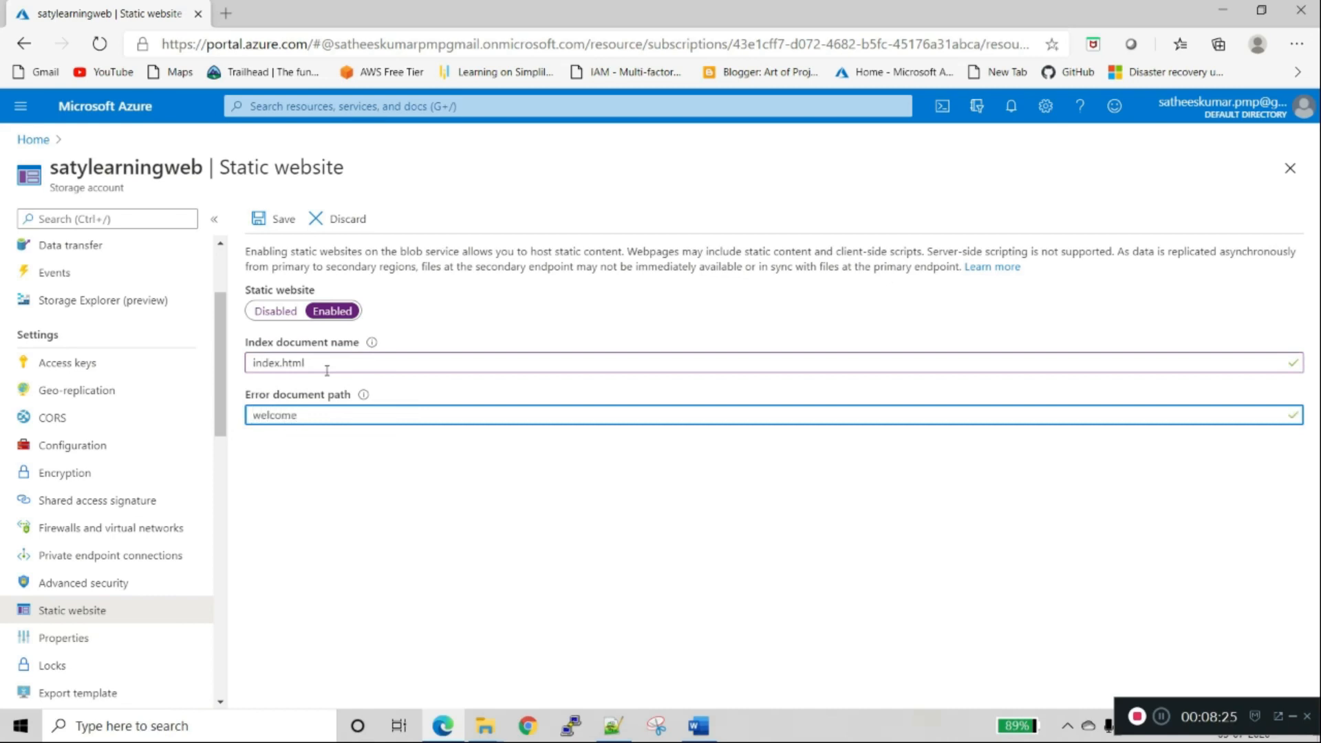
# Set the error document path to error.html and save the static website settings.
pyautogui.press('BackSpace')
pyautogui.press('BackSpace')
pyautogui.press('BackSpace')
pyautogui.press('BackSpace')
pyautogui.press('BackSpace')
pyautogui.write('error')
pyautogui.click(274, 221)
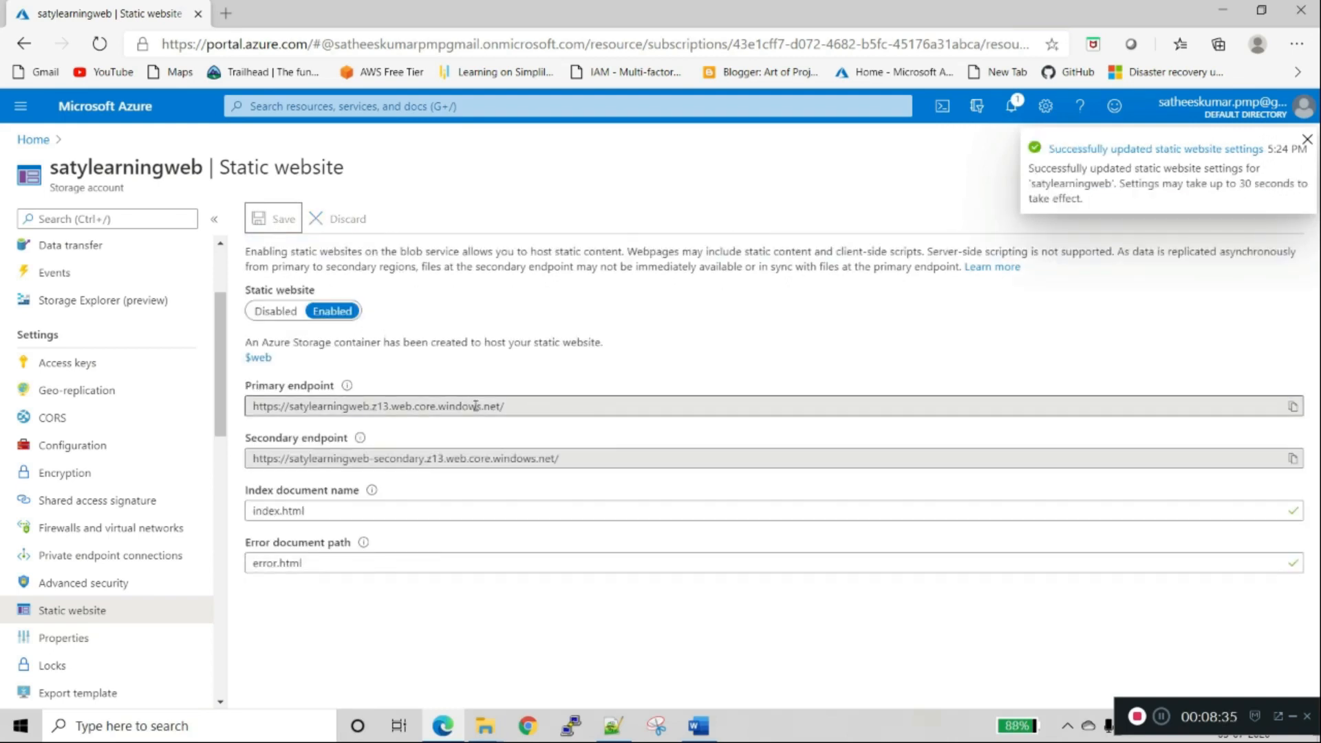
# Copy the static website's primary endpoint URL into the open Notepad++ file and return to the Azure portal.
pyautogui.click(514, 404)
pyautogui.tripleClick(514, 404)
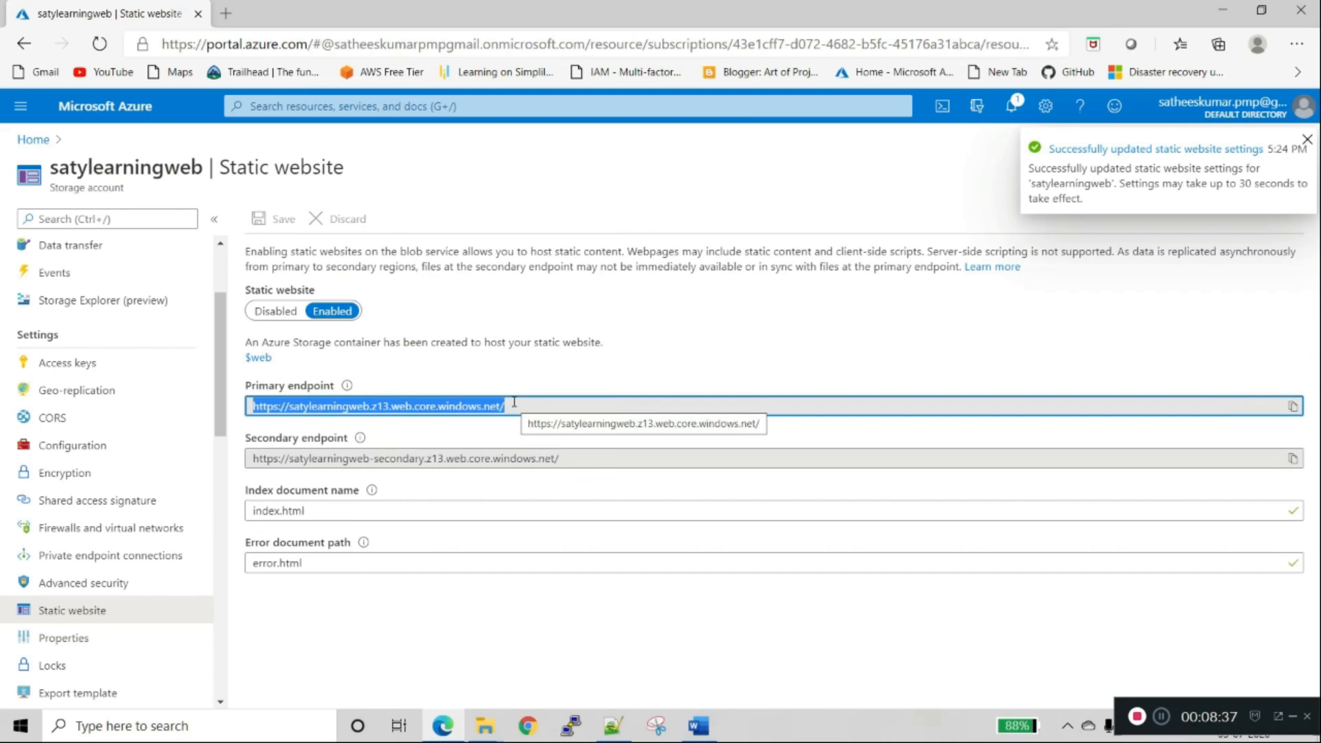
pyautogui.hotkey('ctrl', 'c')
pyautogui.hotkey('alt', 'Tab')
pyautogui.hotkey('ctrl', 'v')
pyautogui.press('Return')
pyautogui.hotkey('alt', 'Tab')
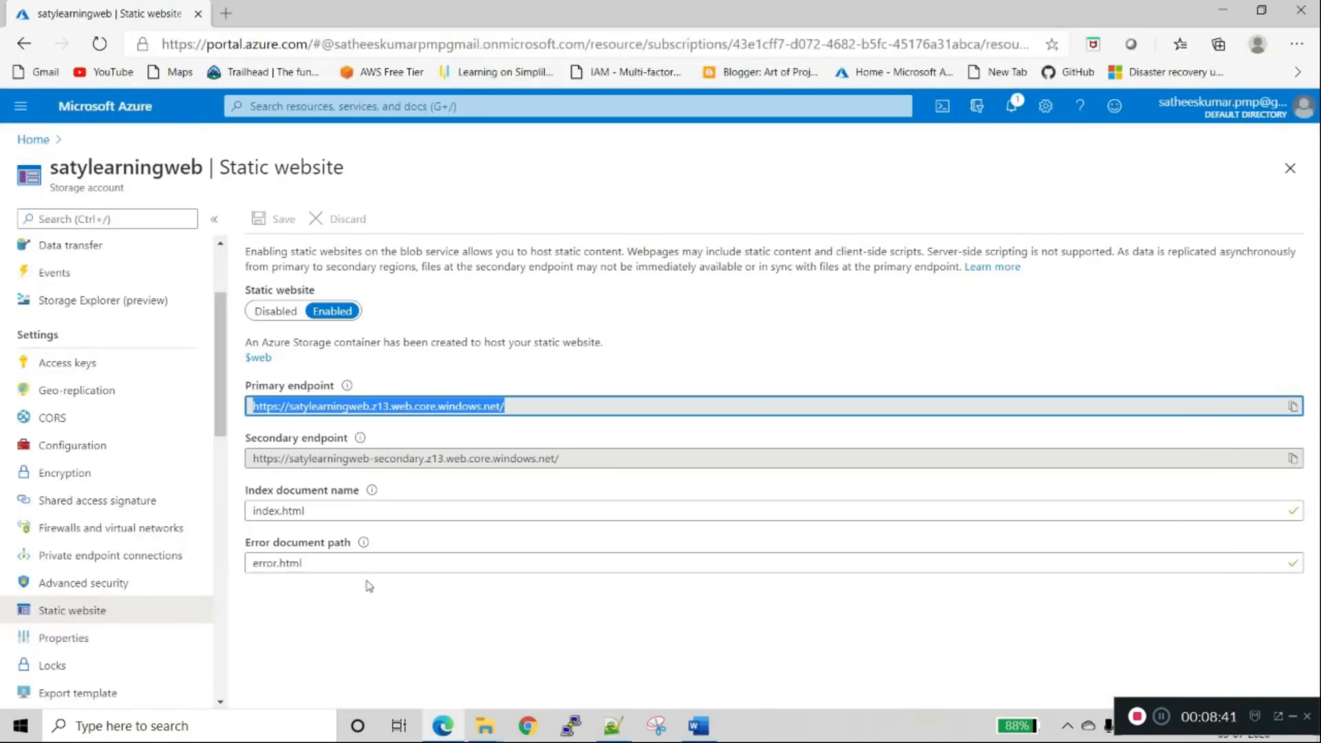
# Copy the secondary endpoint URL into Notepad++ below the primary one, separated by blank lines, and return to the portal.
pyautogui.tripleClick(414, 458)
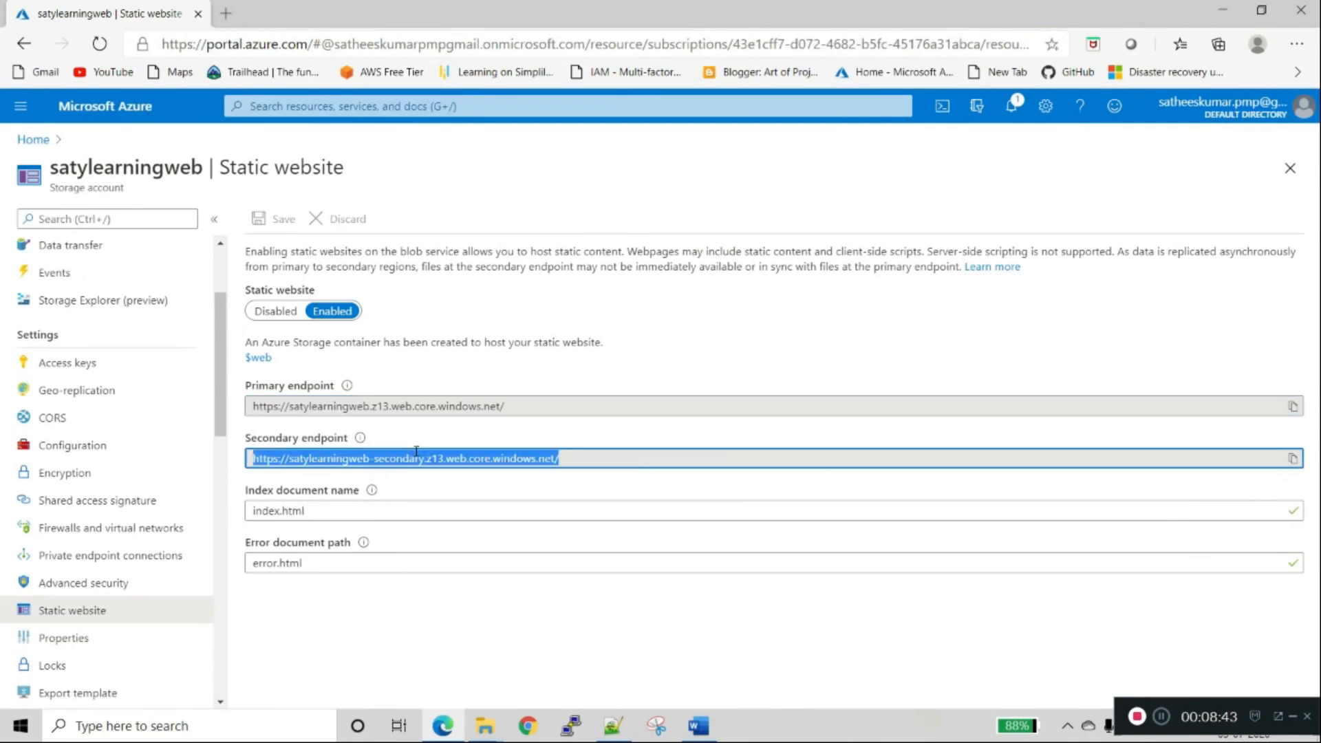
pyautogui.hotkey('ctrl', 'c')
pyautogui.hotkey('alt', 'Tab')
pyautogui.press('Return')
pyautogui.press('Return')
pyautogui.hotkey('ctrl', 'v')
pyautogui.press('Return')
pyautogui.press('Return')
pyautogui.hotkey('alt', 'Tab')
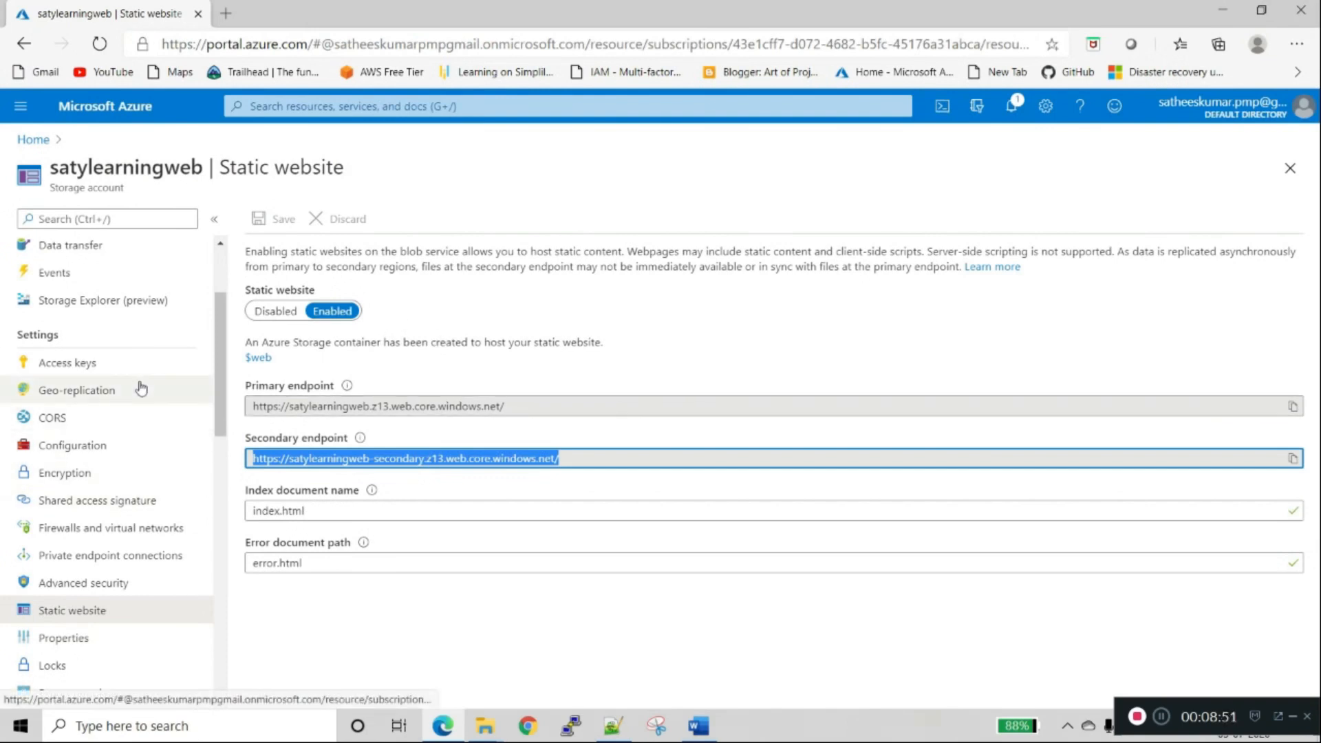
# Open the $web container from the storage account's blob containers.
pyautogui.scroll(-4, 138, 392)
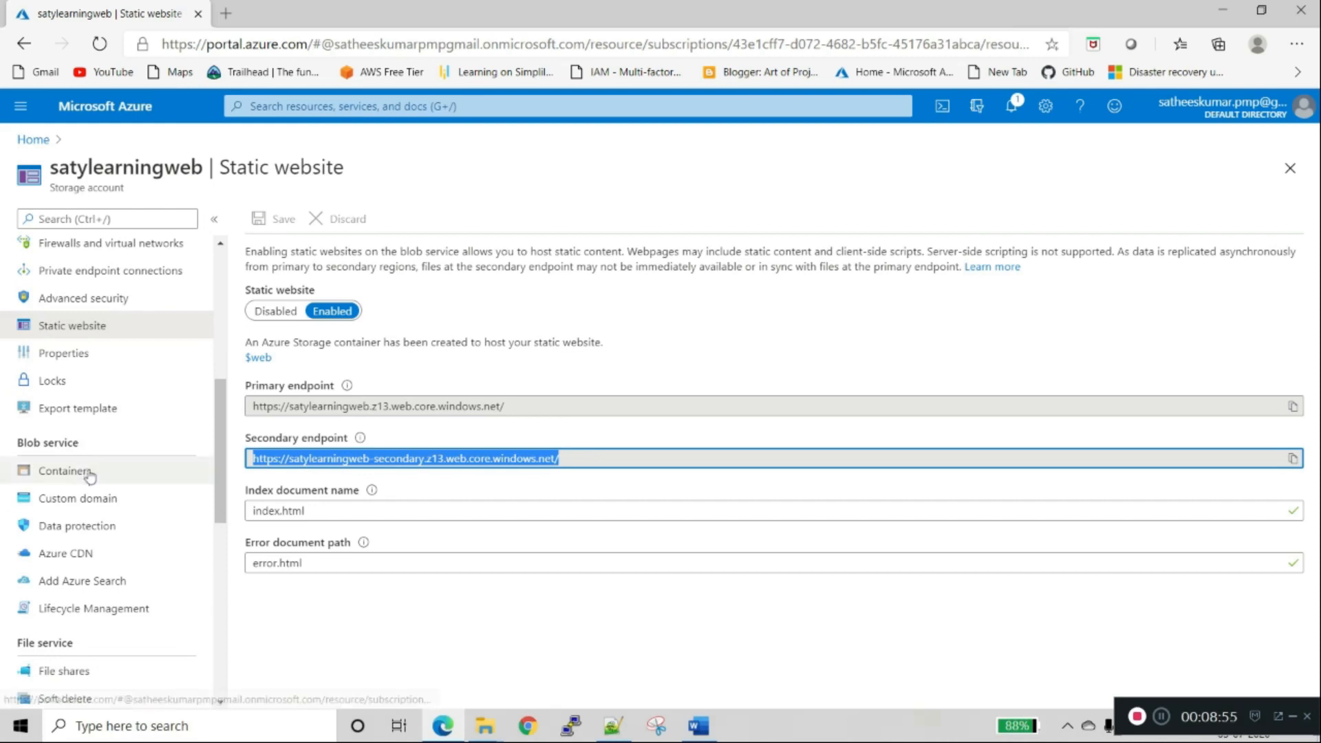
pyautogui.click(88, 473)
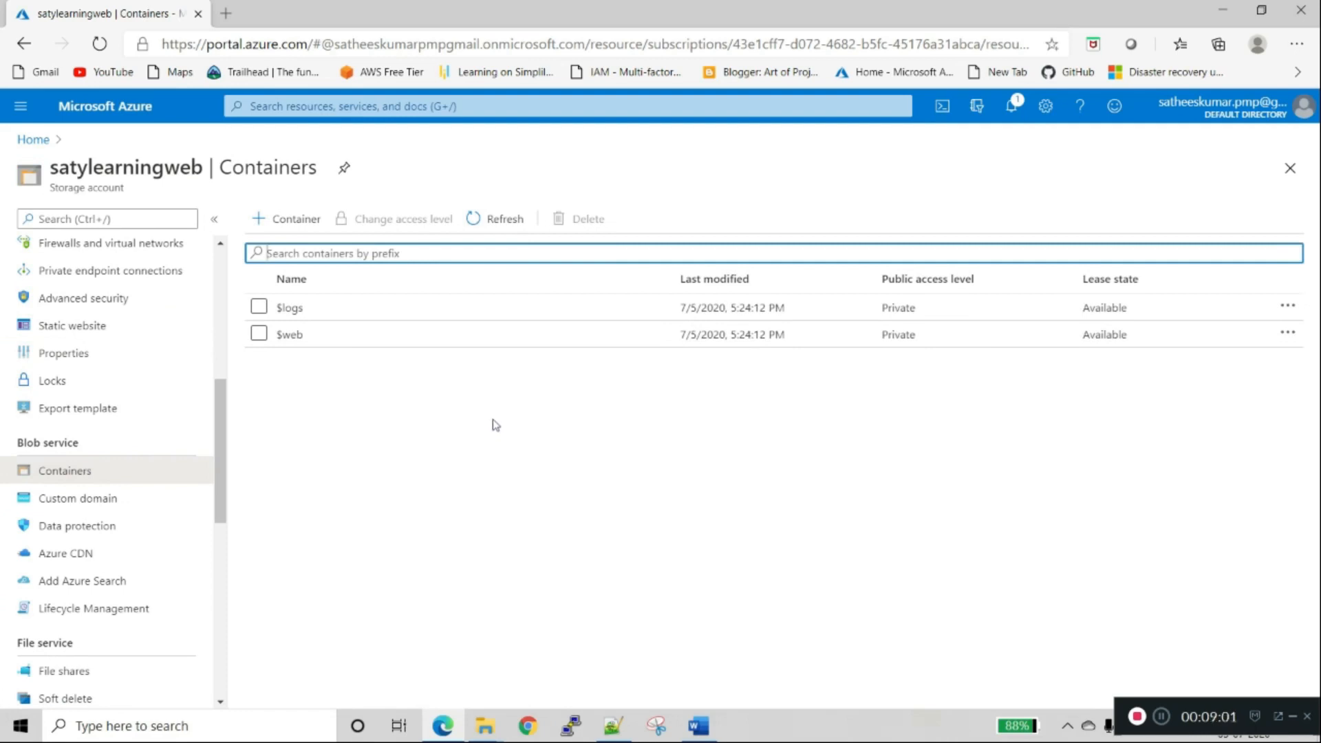
pyautogui.click(291, 337)
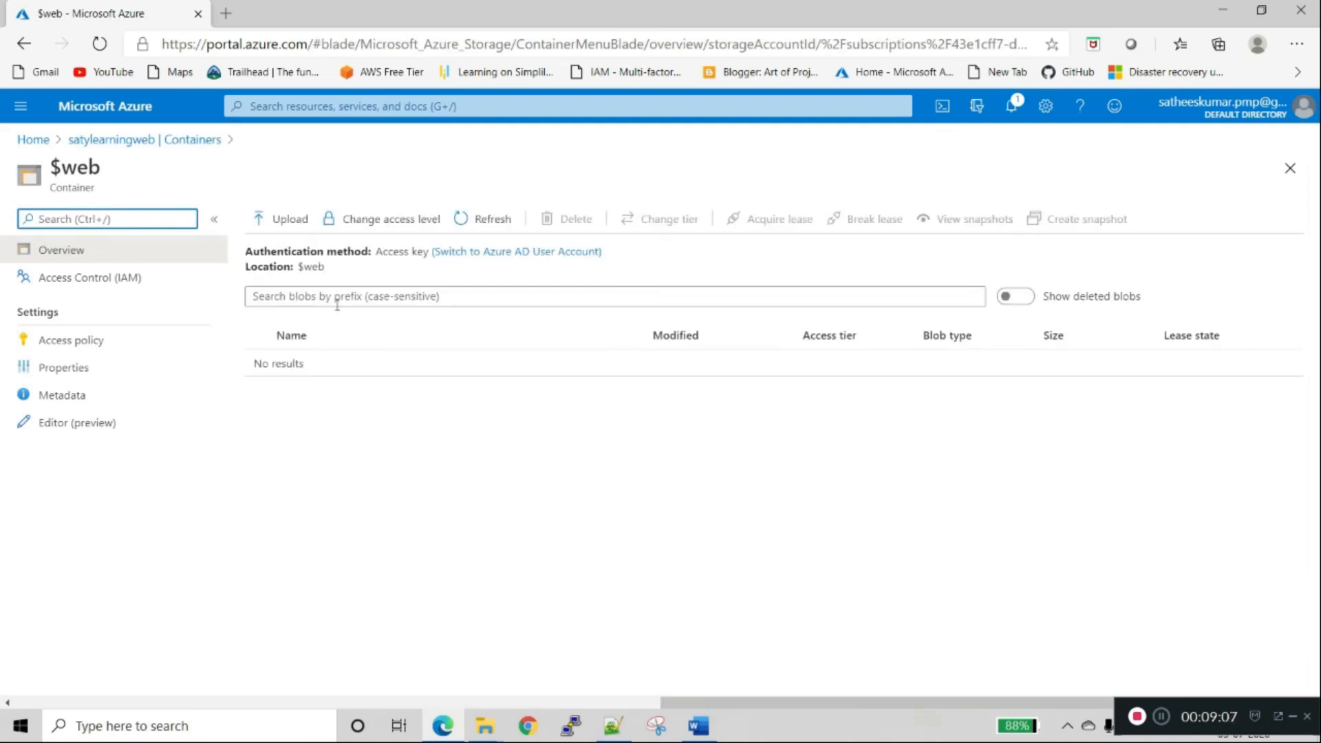
# Upload error.html, index.html and welcome.html from the D:\test\html folder to the $web container and check the upload notifications.
pyautogui.click(298, 224)
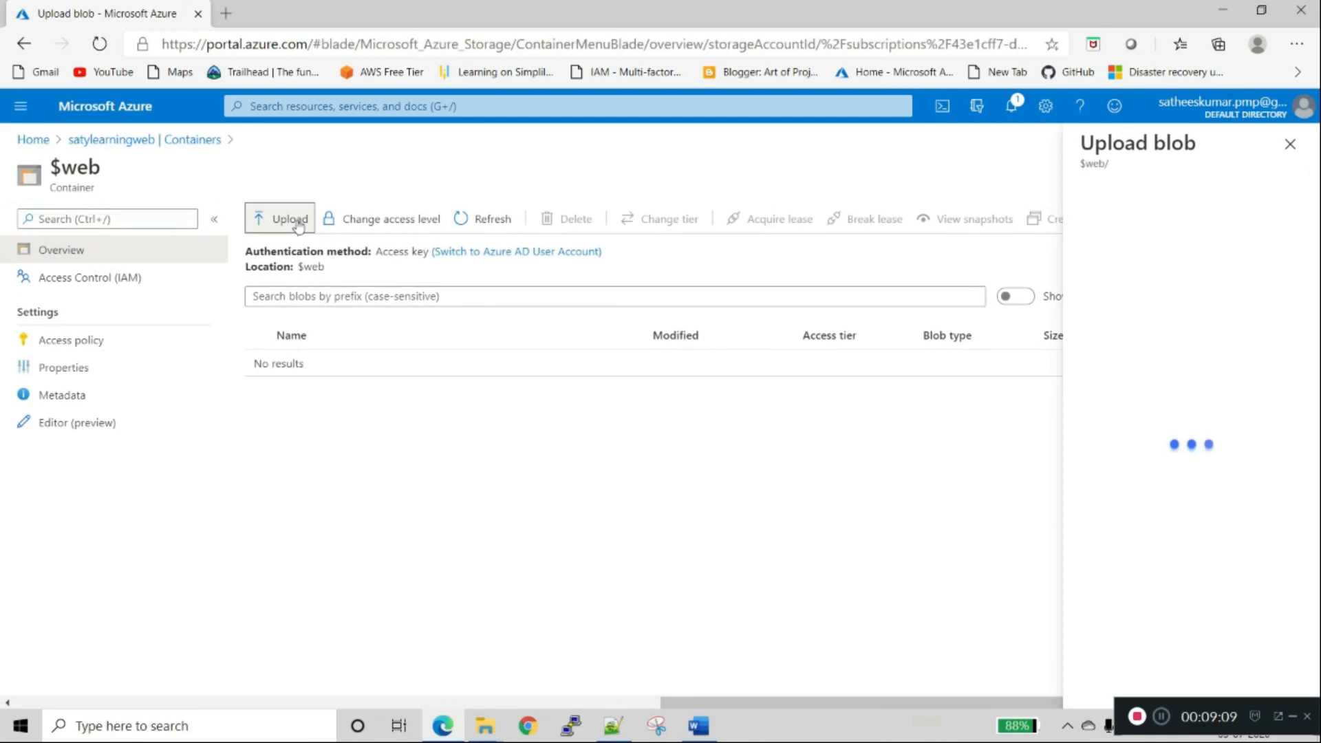
pyautogui.click(1205, 258)
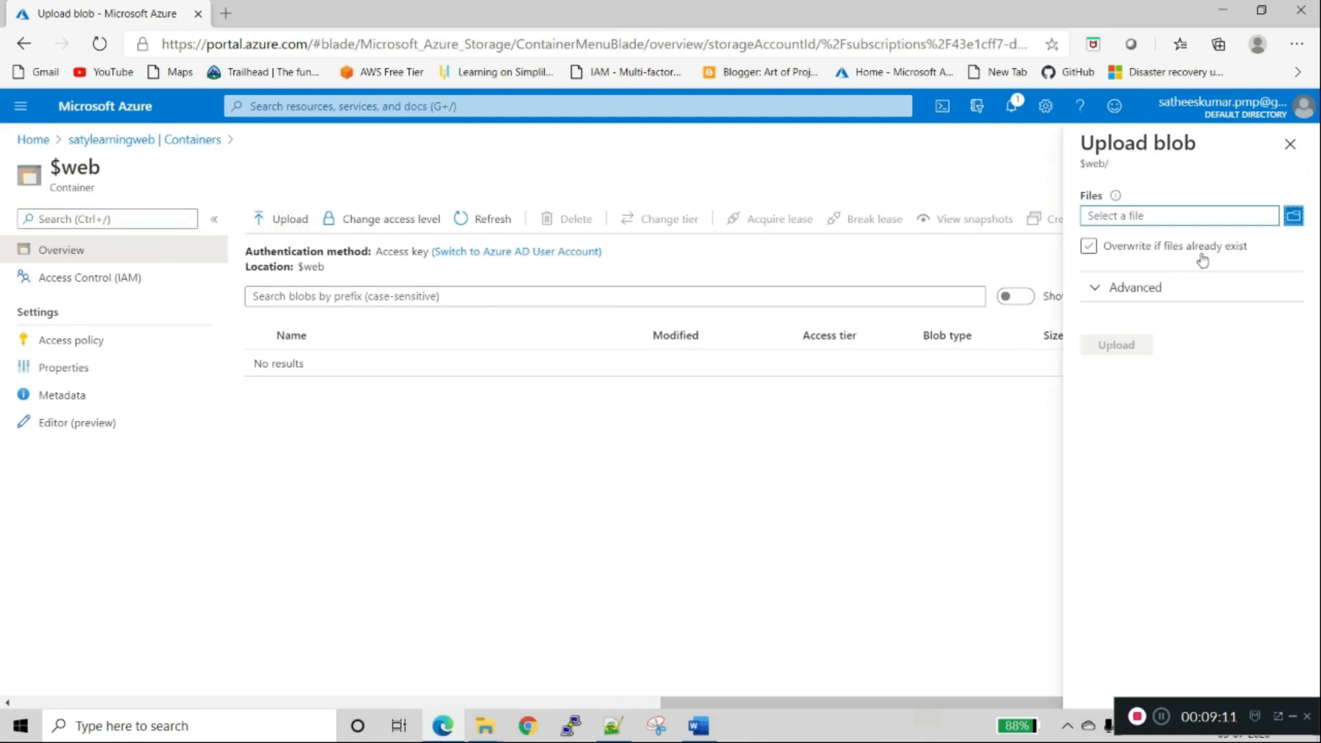
pyautogui.click(1294, 216)
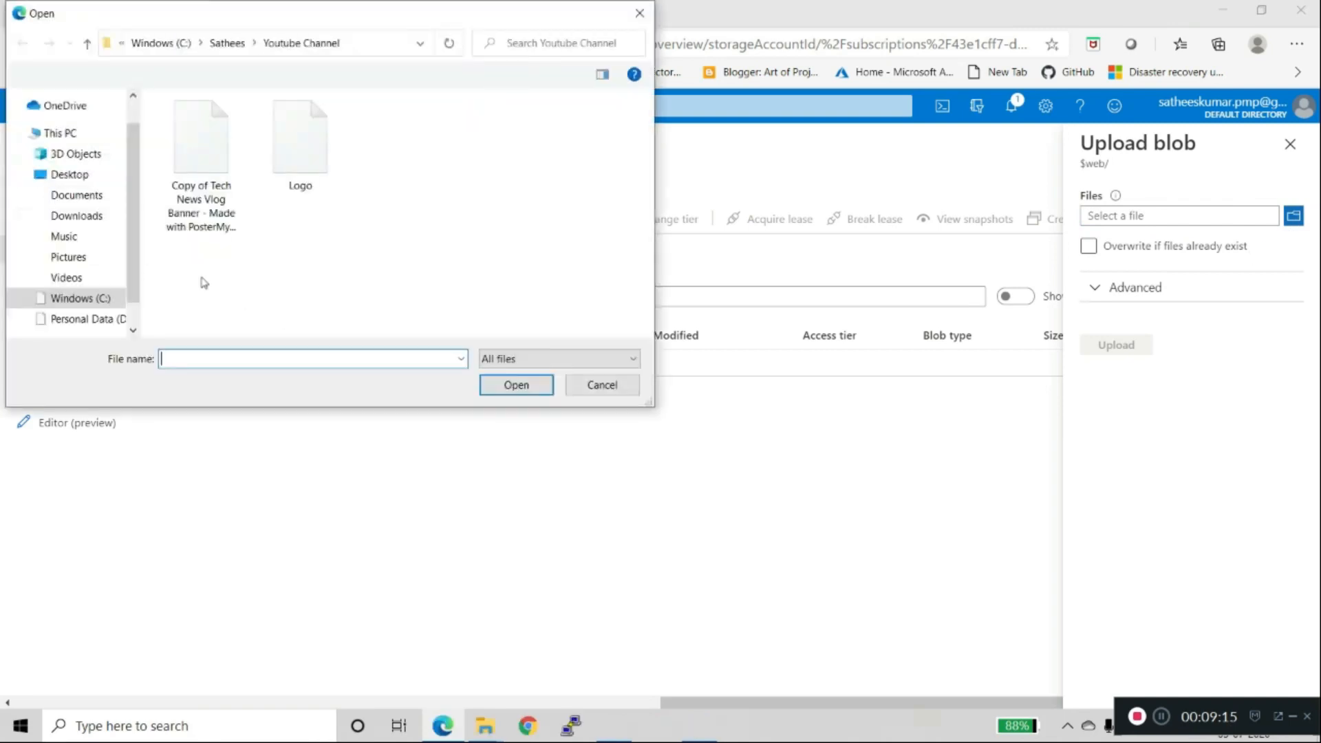
pyautogui.click(88, 320)
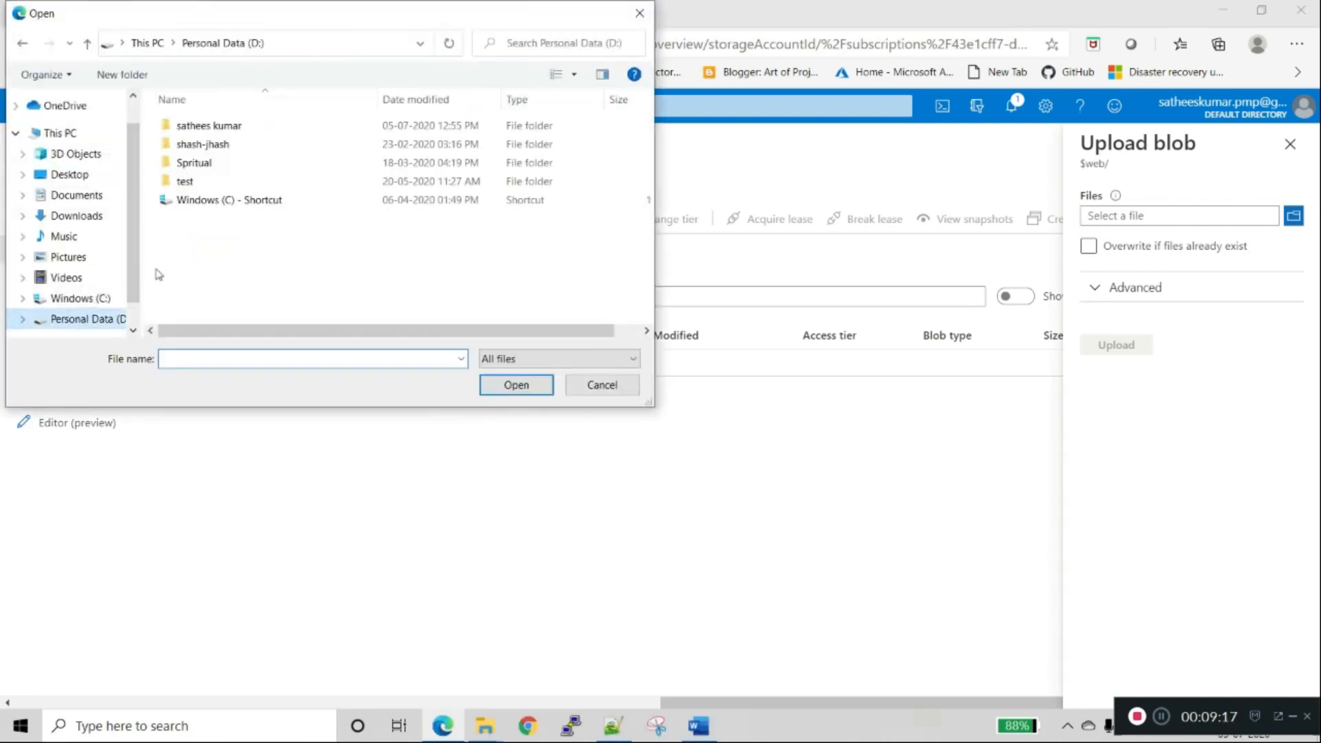
pyautogui.doubleClick(216, 183)
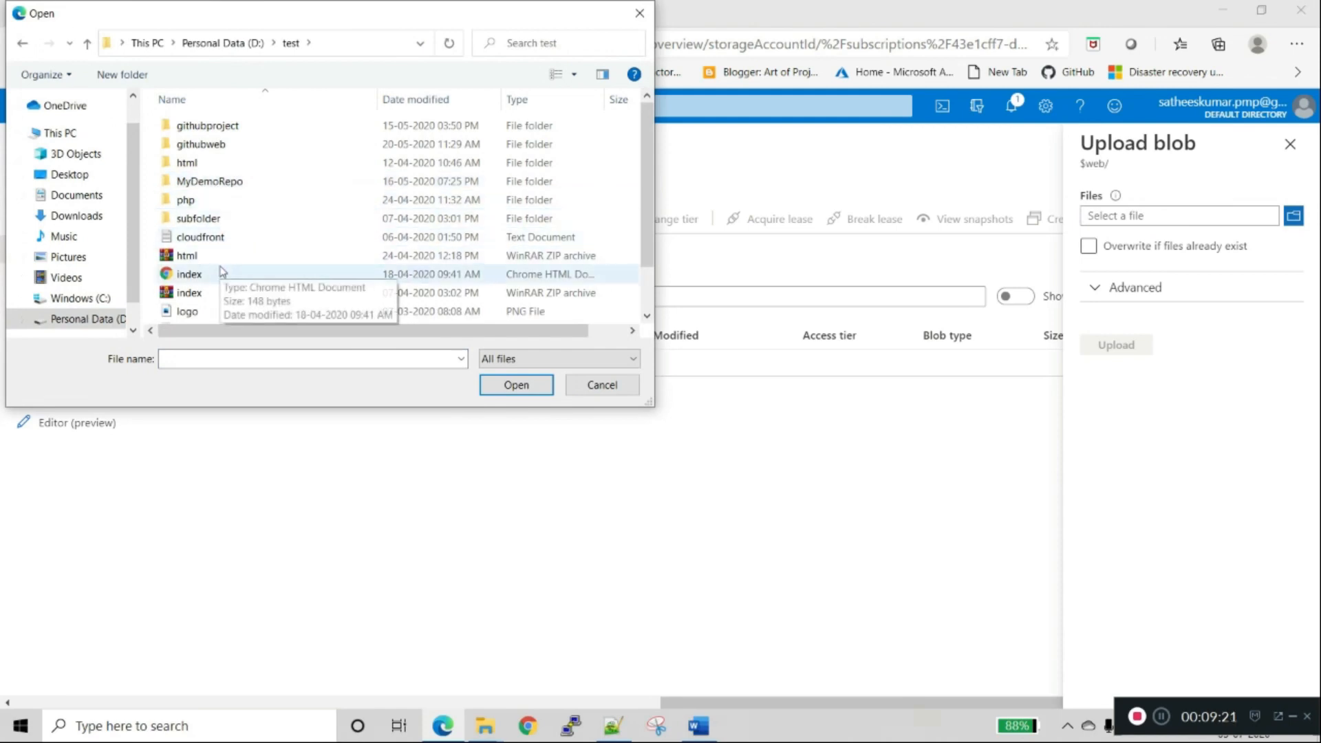
pyautogui.doubleClick(225, 163)
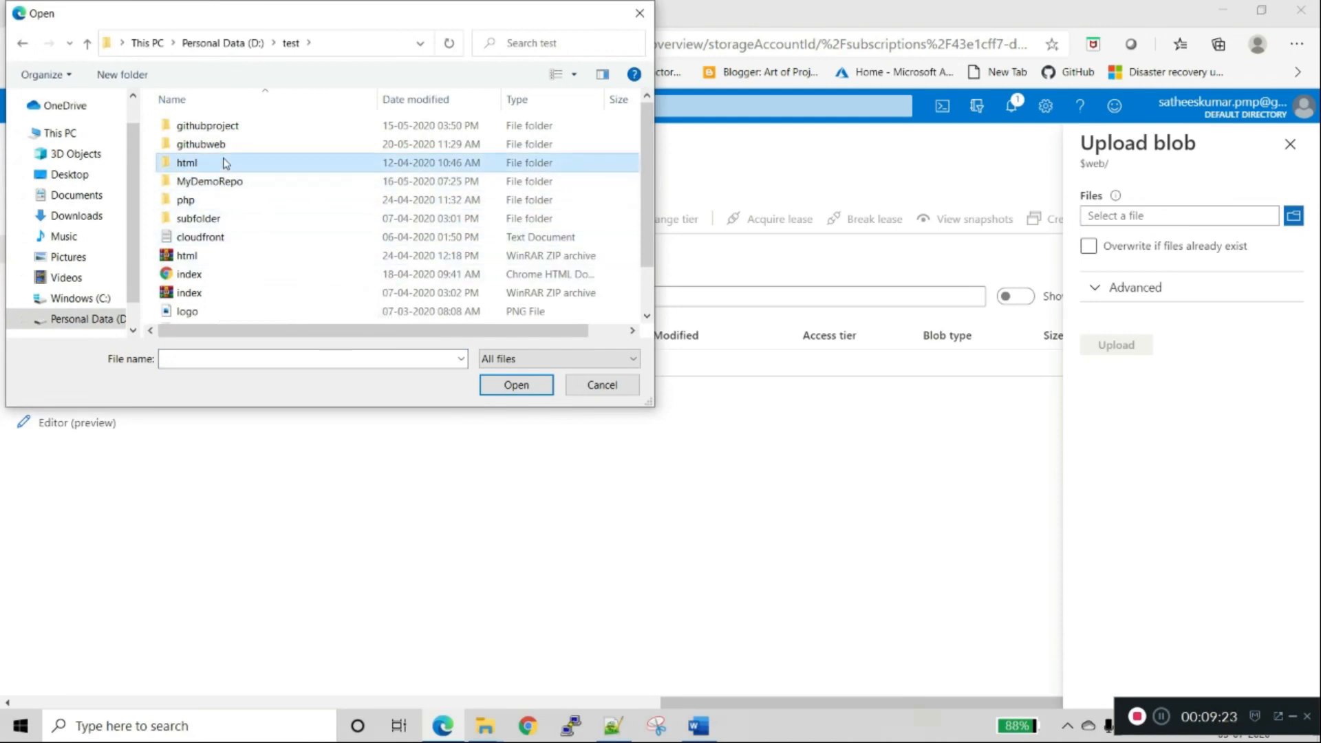
pyautogui.click(233, 168)
pyautogui.hotkey('ctrl', 'a')
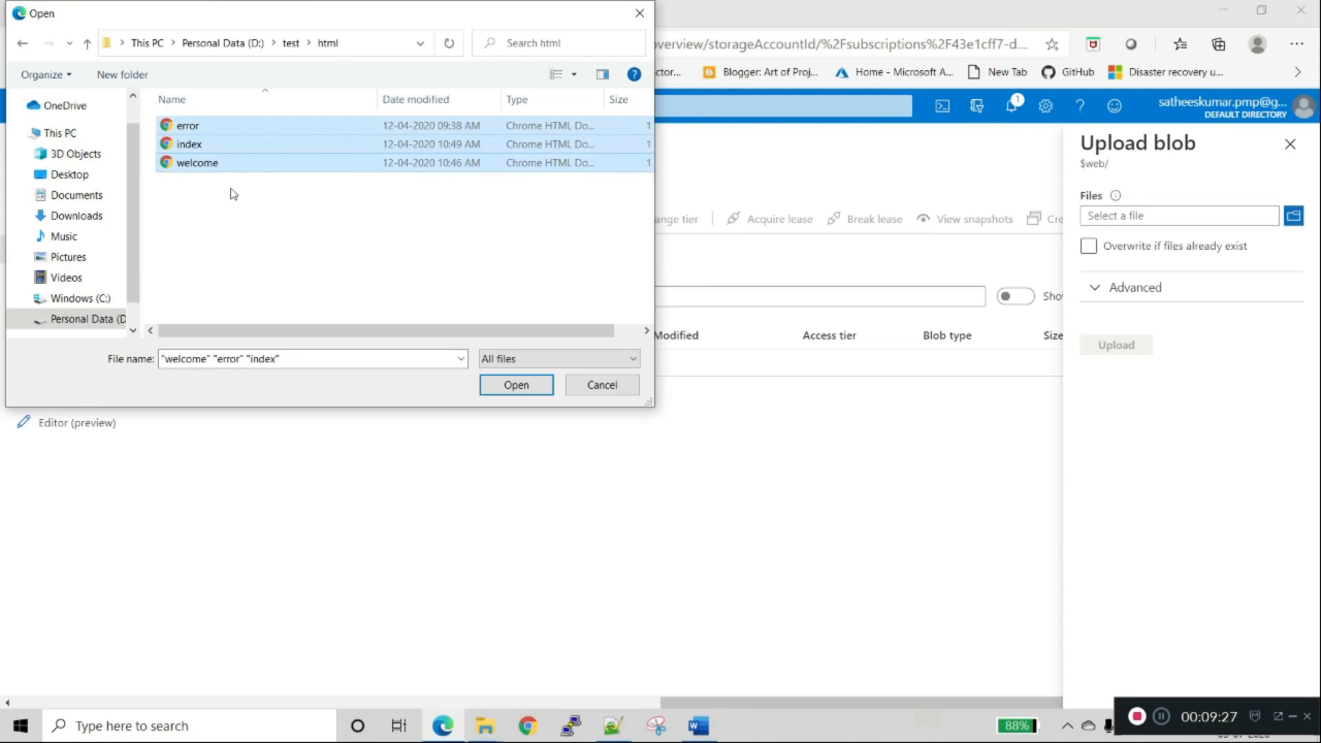
pyautogui.click(495, 383)
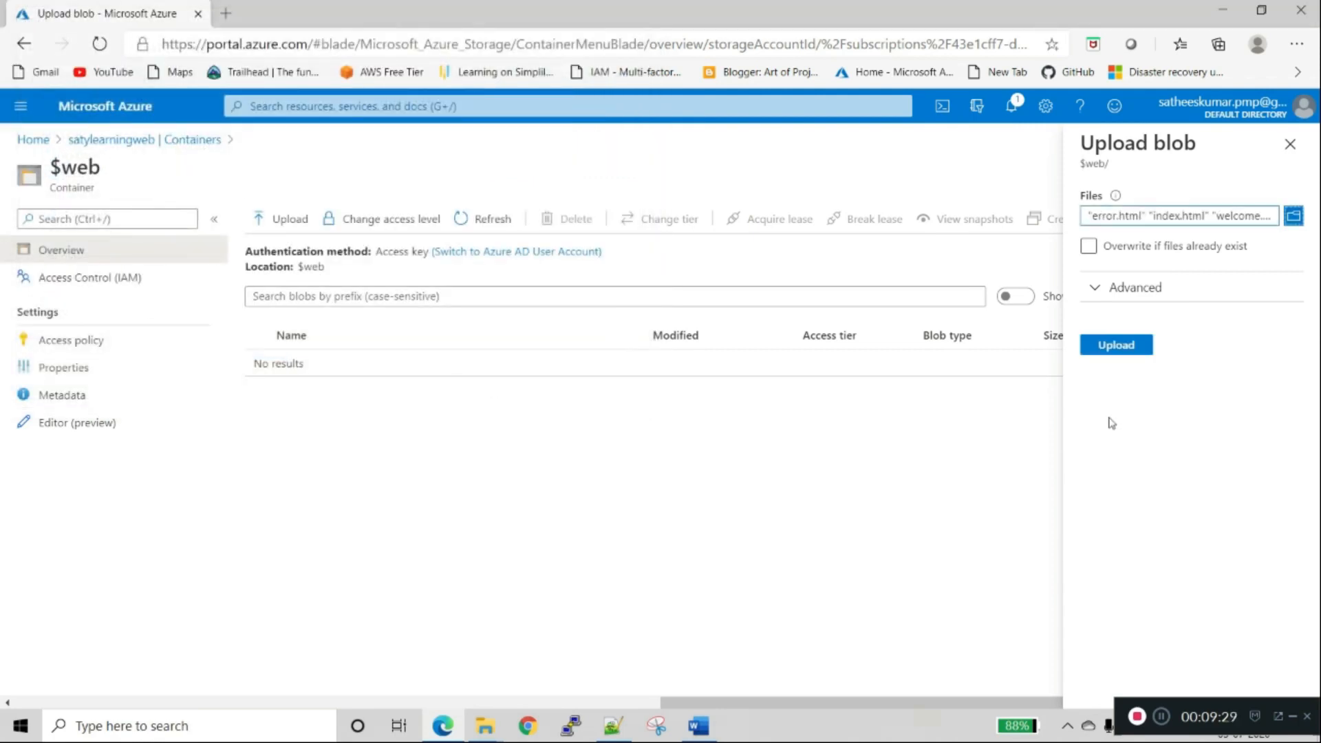
pyautogui.click(1119, 351)
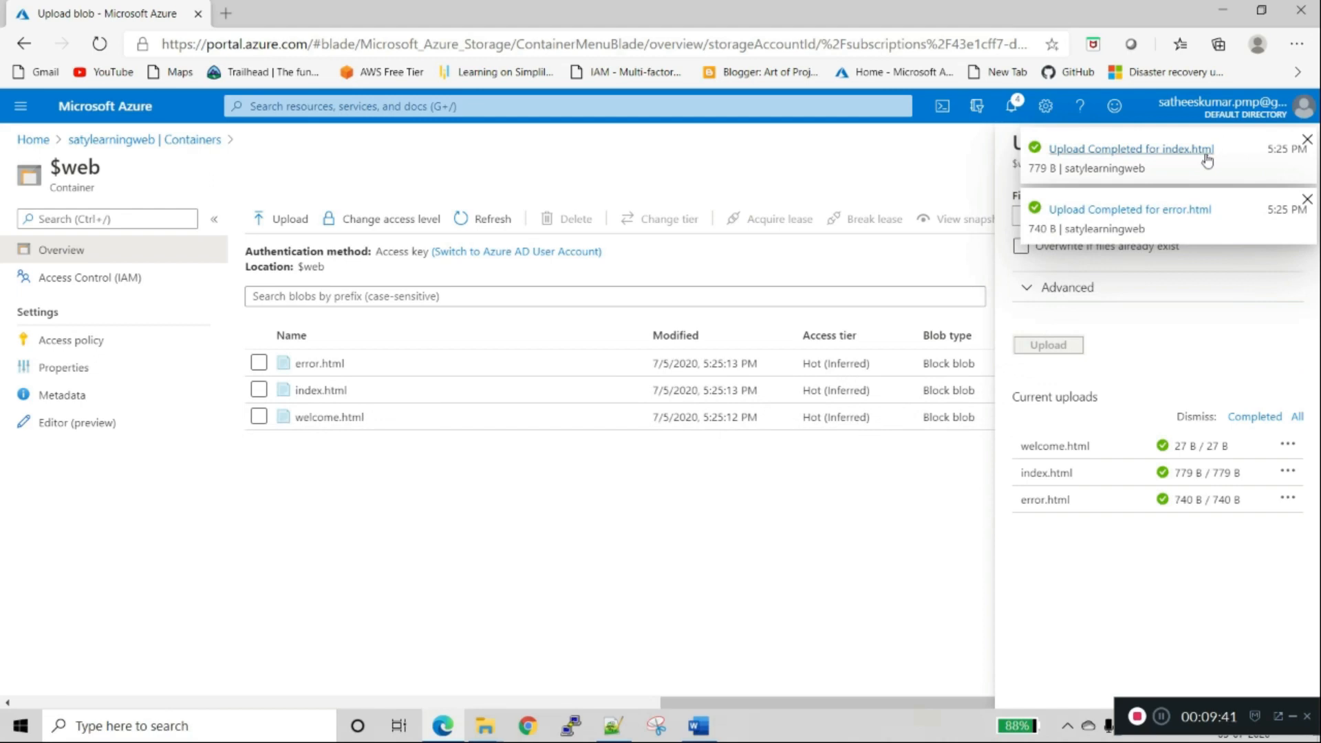
pyautogui.click(1017, 108)
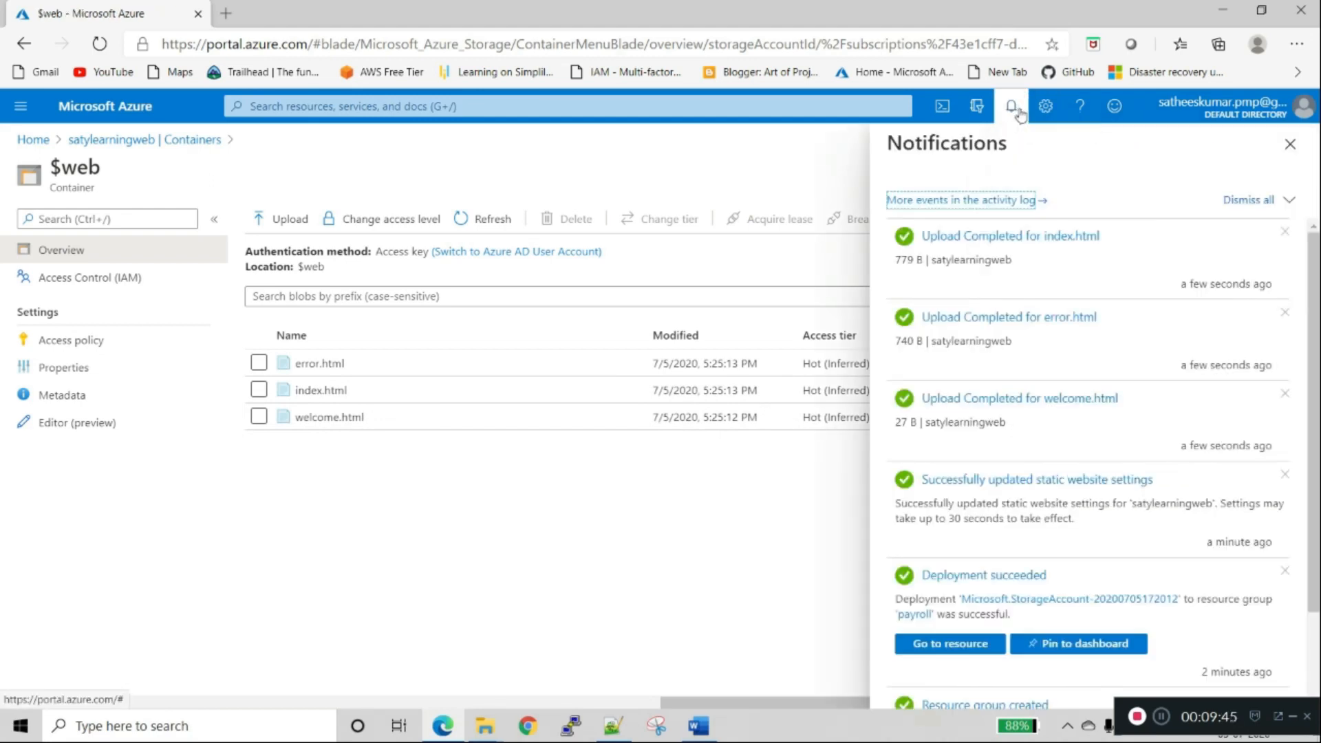
pyautogui.click(1290, 143)
# Switch to the Word checklist and append "- completed" to the "Upload html files and save" line.
pyautogui.hotkey('alt', 'Tab')
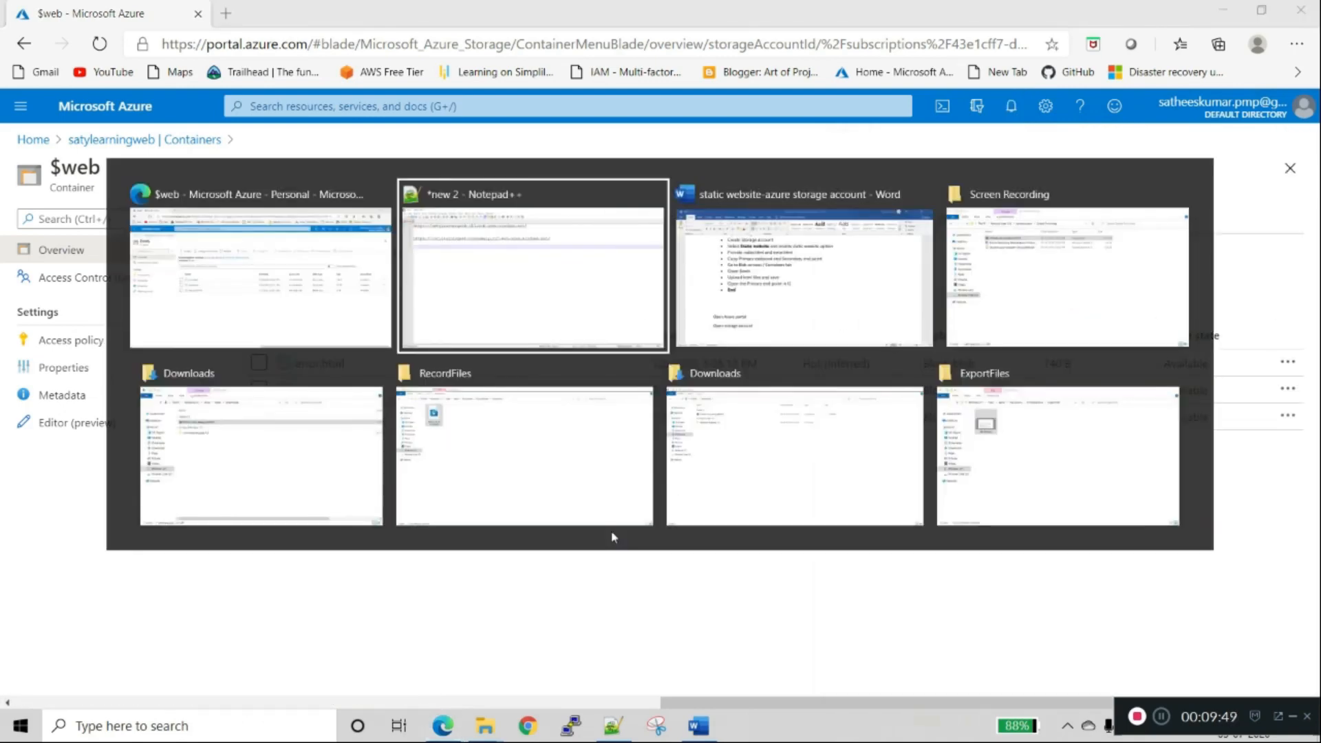
pyautogui.hotkey('alt', 'Tab')
pyautogui.scroll(2, 525, 415)
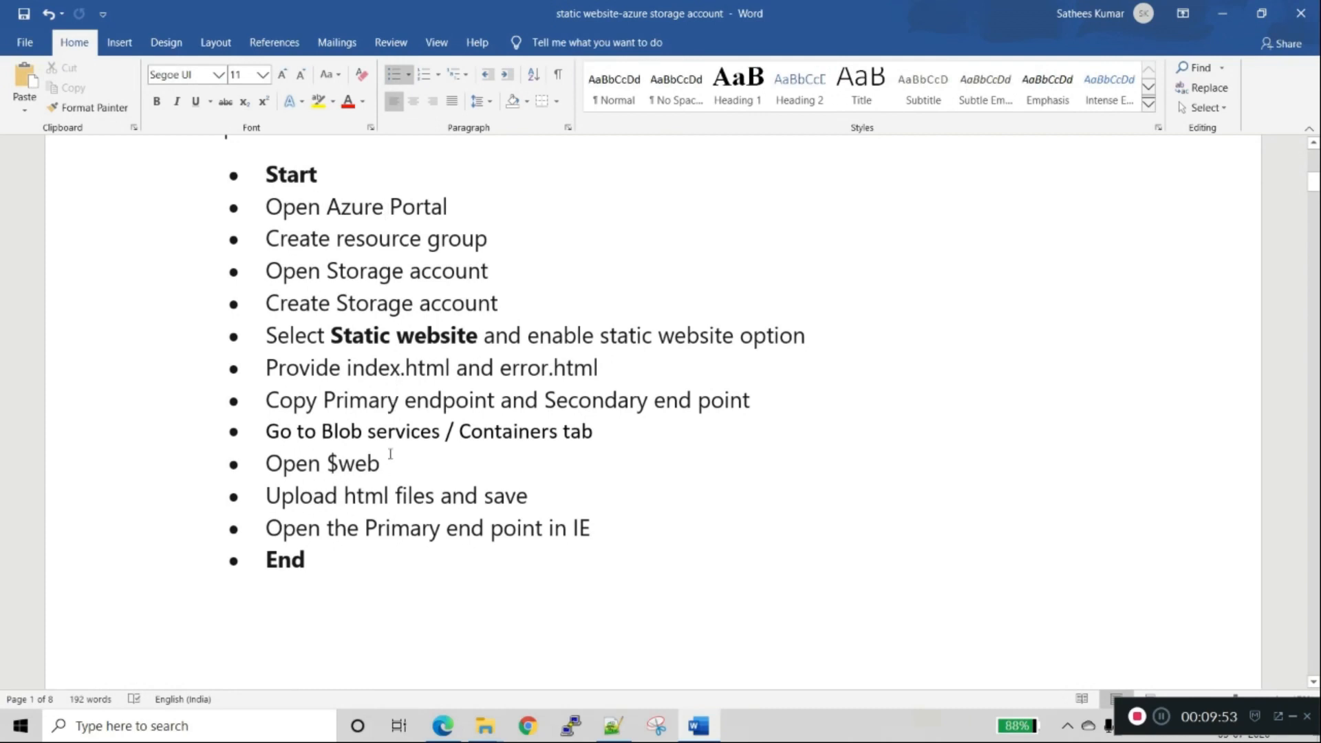
pyautogui.doubleClick(542, 494)
pyautogui.write('completd')
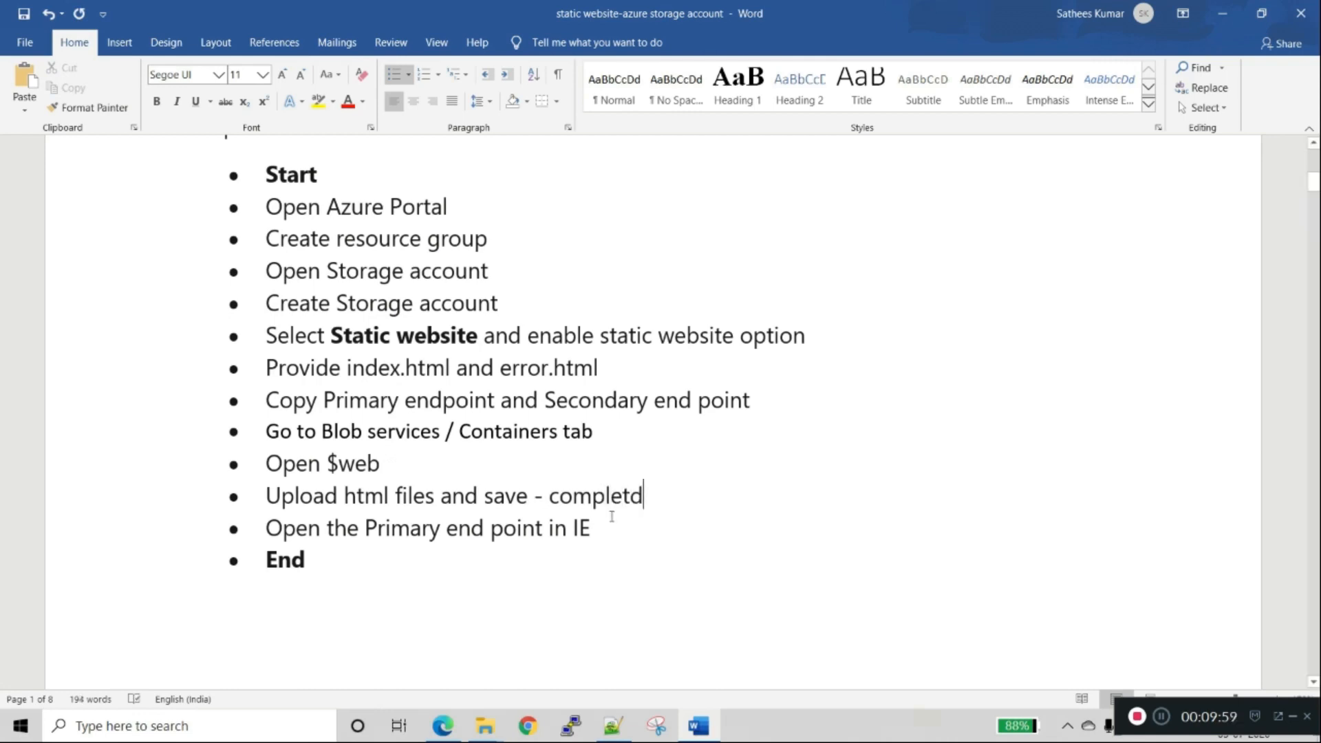
pyautogui.rightClick(621, 493)
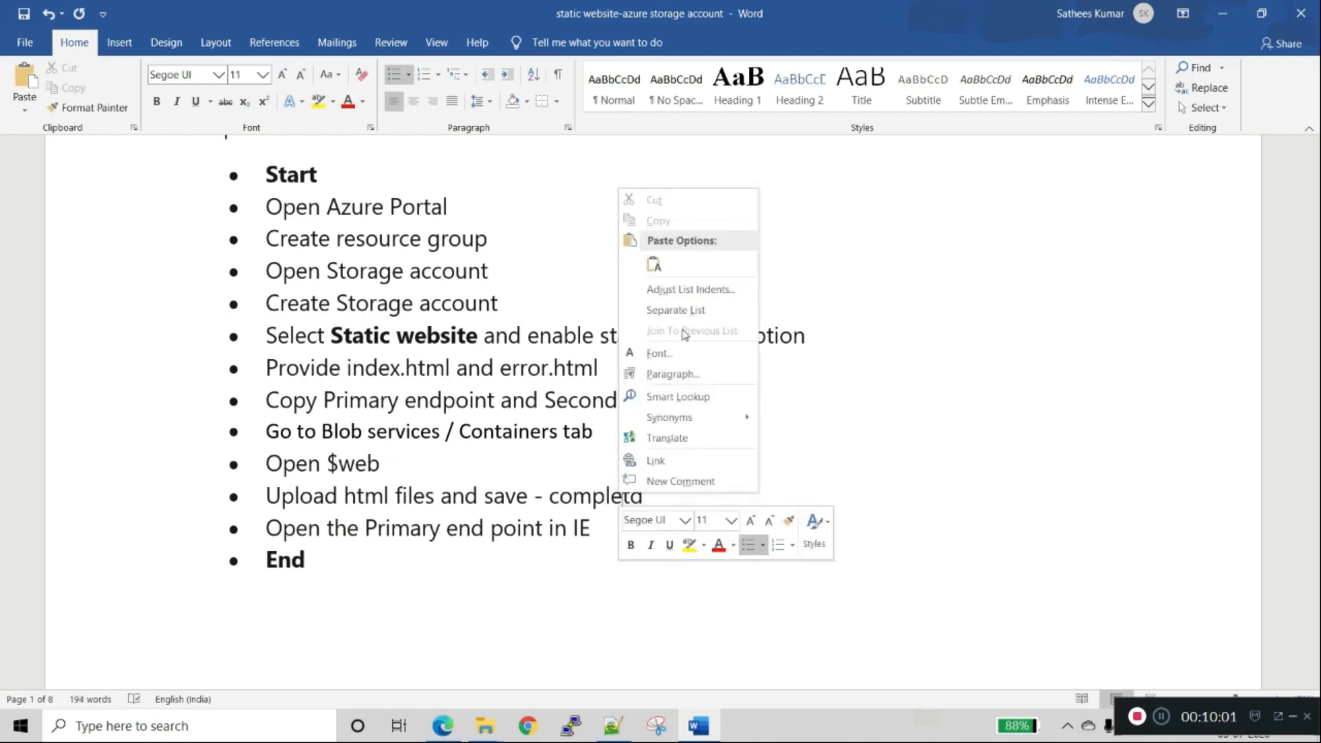
pyautogui.click(594, 498)
pyautogui.doubleClick(596, 498)
pyautogui.write('c')
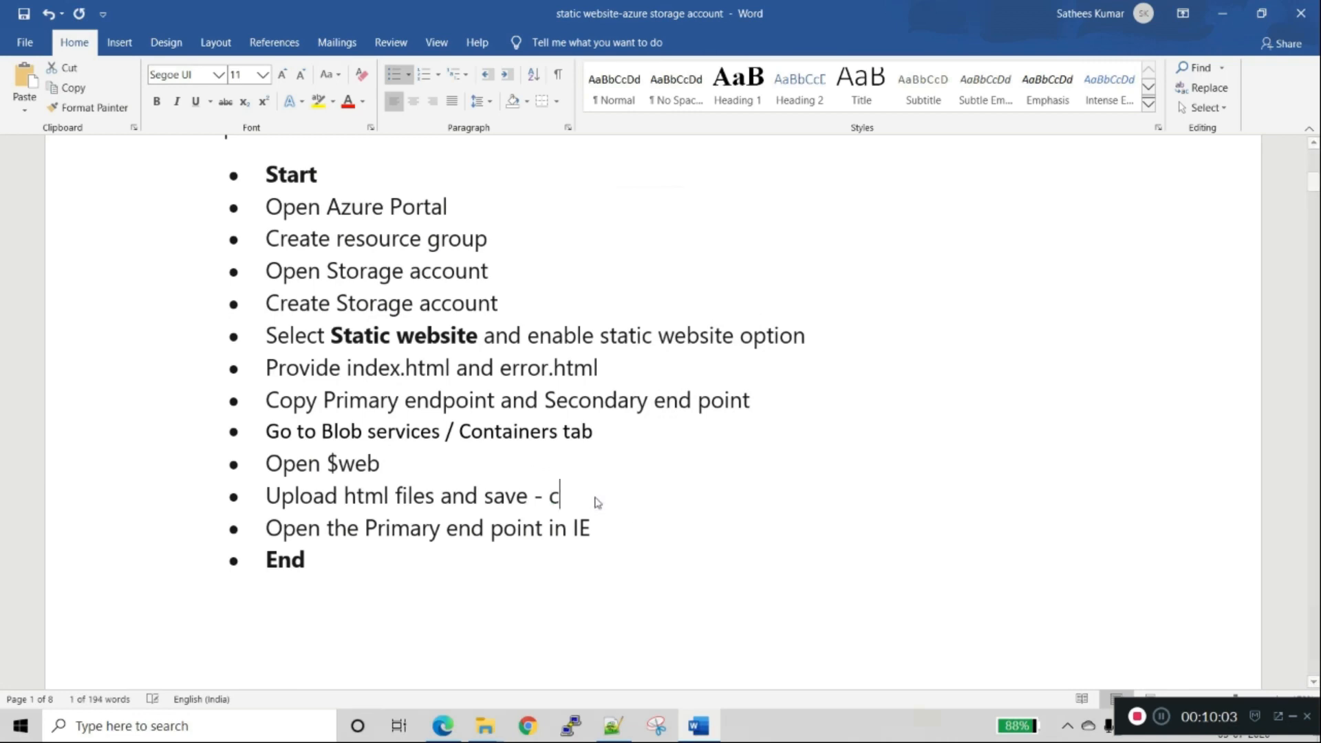
pyautogui.write('ompleted')
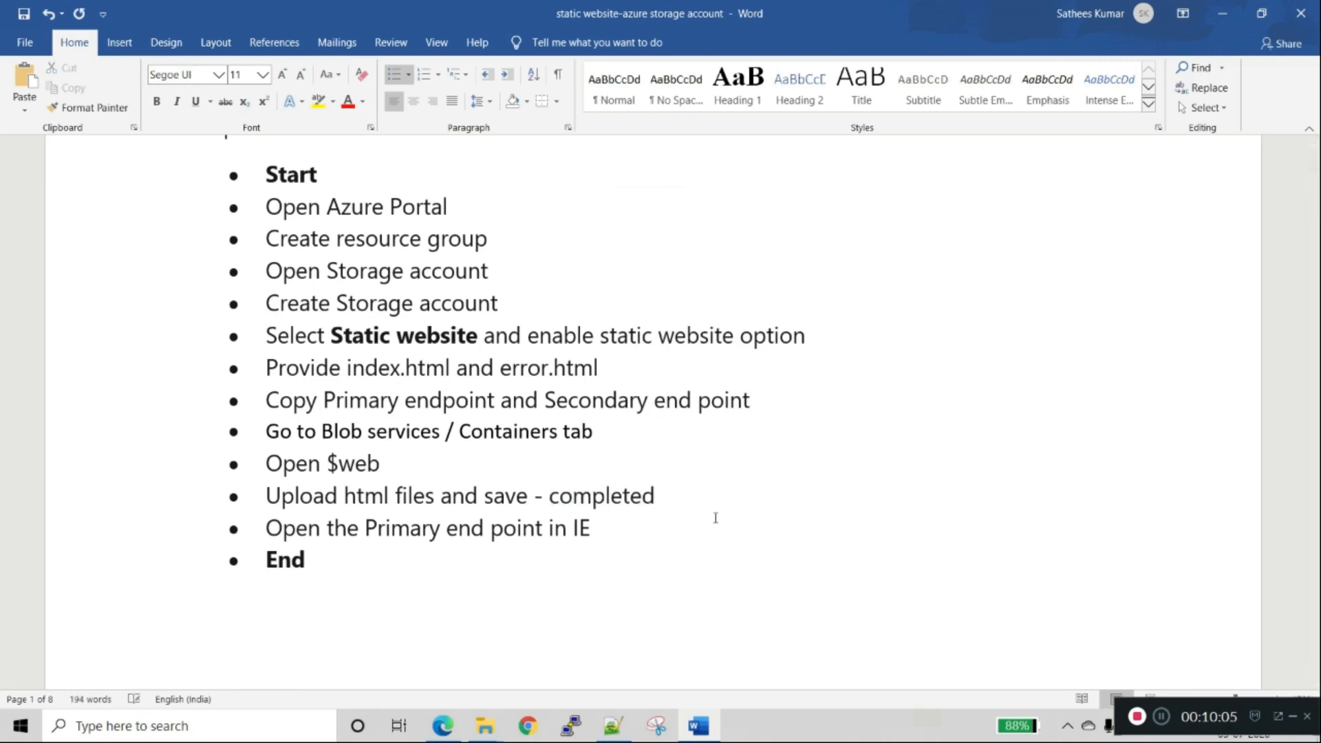
pyautogui.click(639, 525)
pyautogui.hotkey('alt', 'Tab')
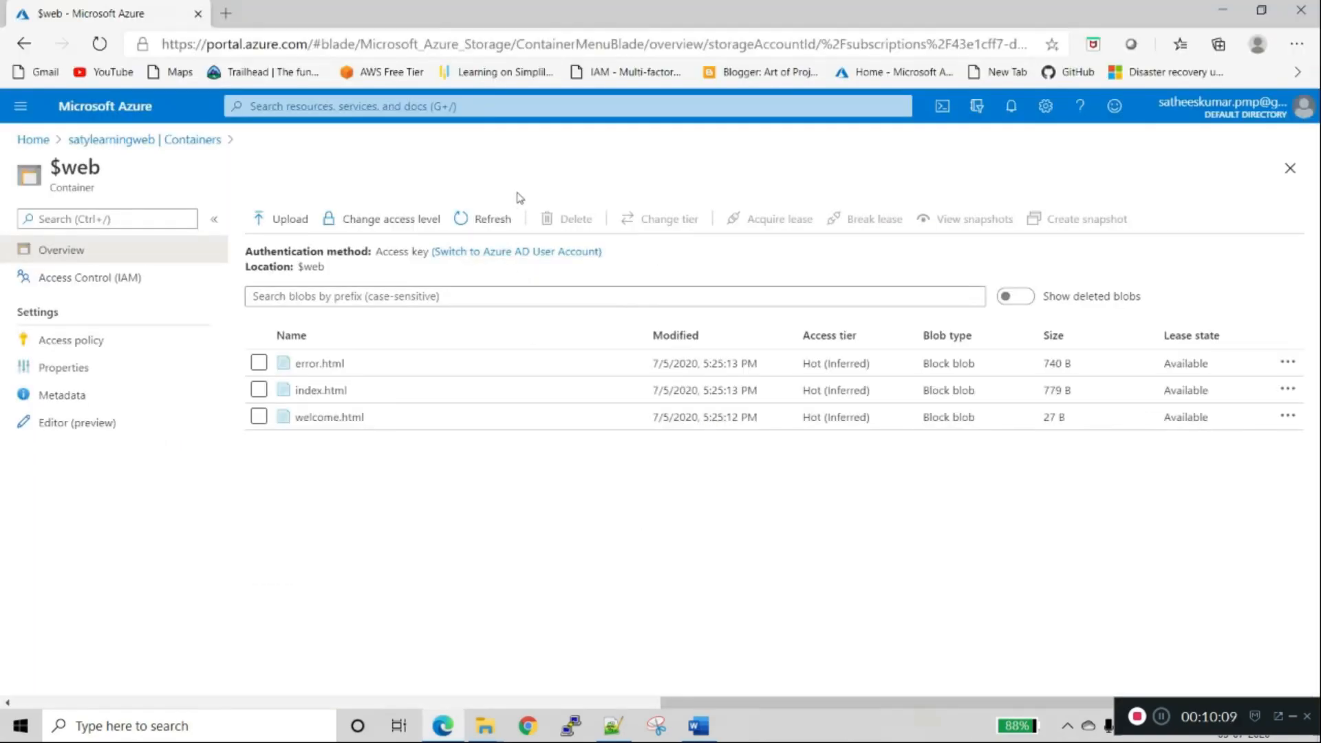
pyautogui.click(226, 13)
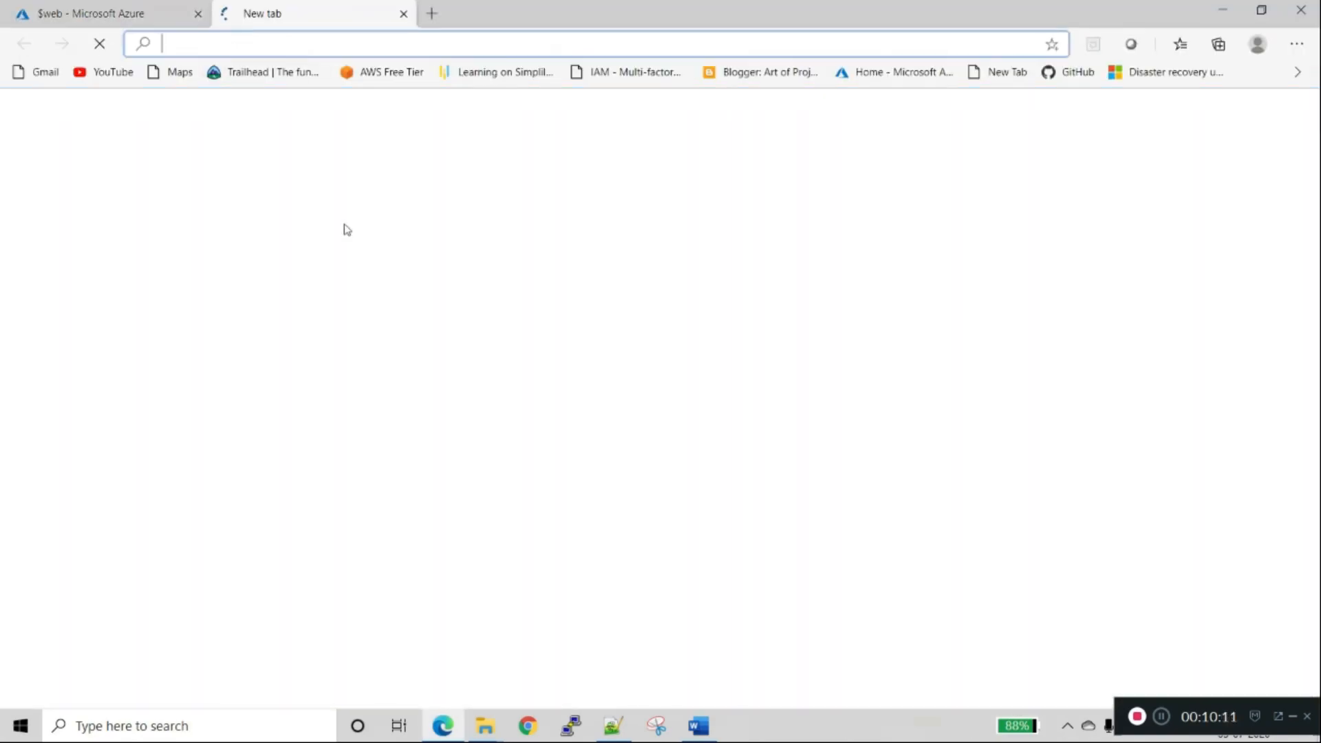
pyautogui.hotkey('alt', 'Tab')
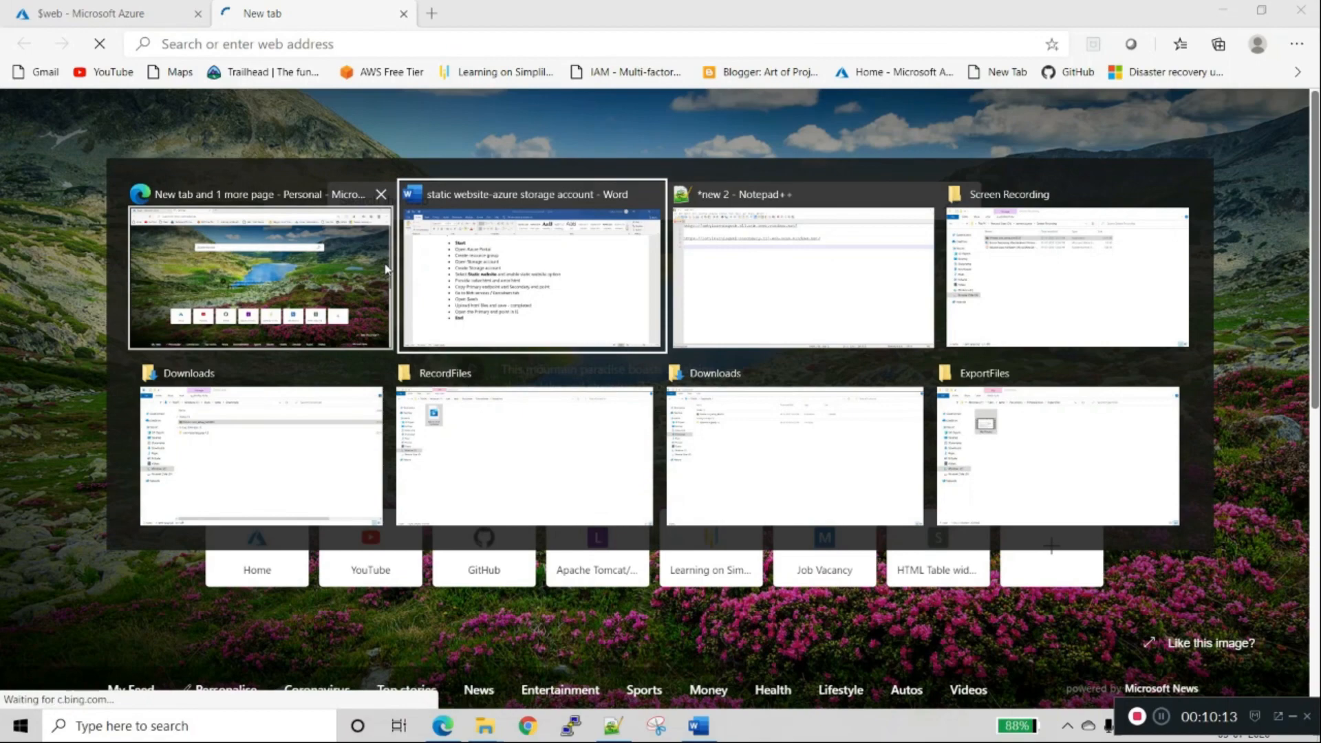
pyautogui.hotkey('alt', 'Tab')
pyautogui.click(643, 95)
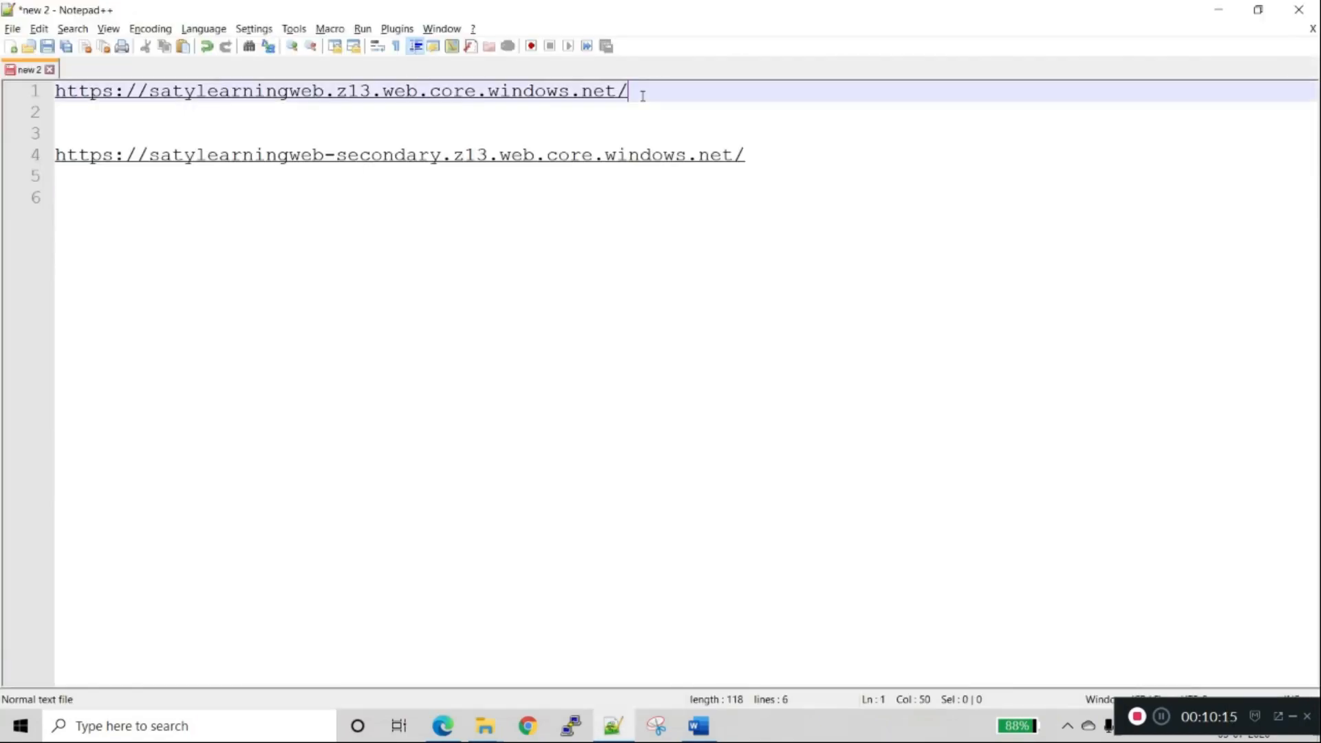
pyautogui.hotkey('shift', 'Home')
pyautogui.hotkey('ctrl', 'c')
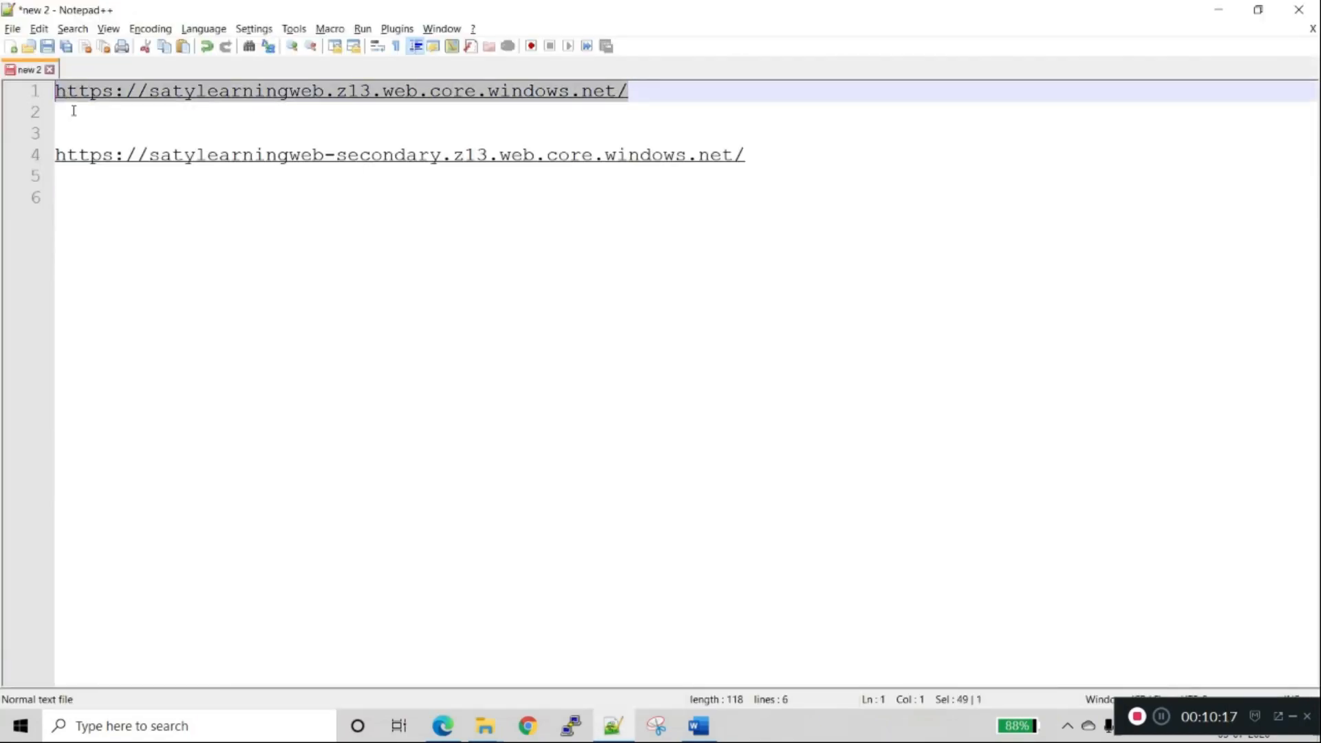
pyautogui.hotkey('alt', 'Tab')
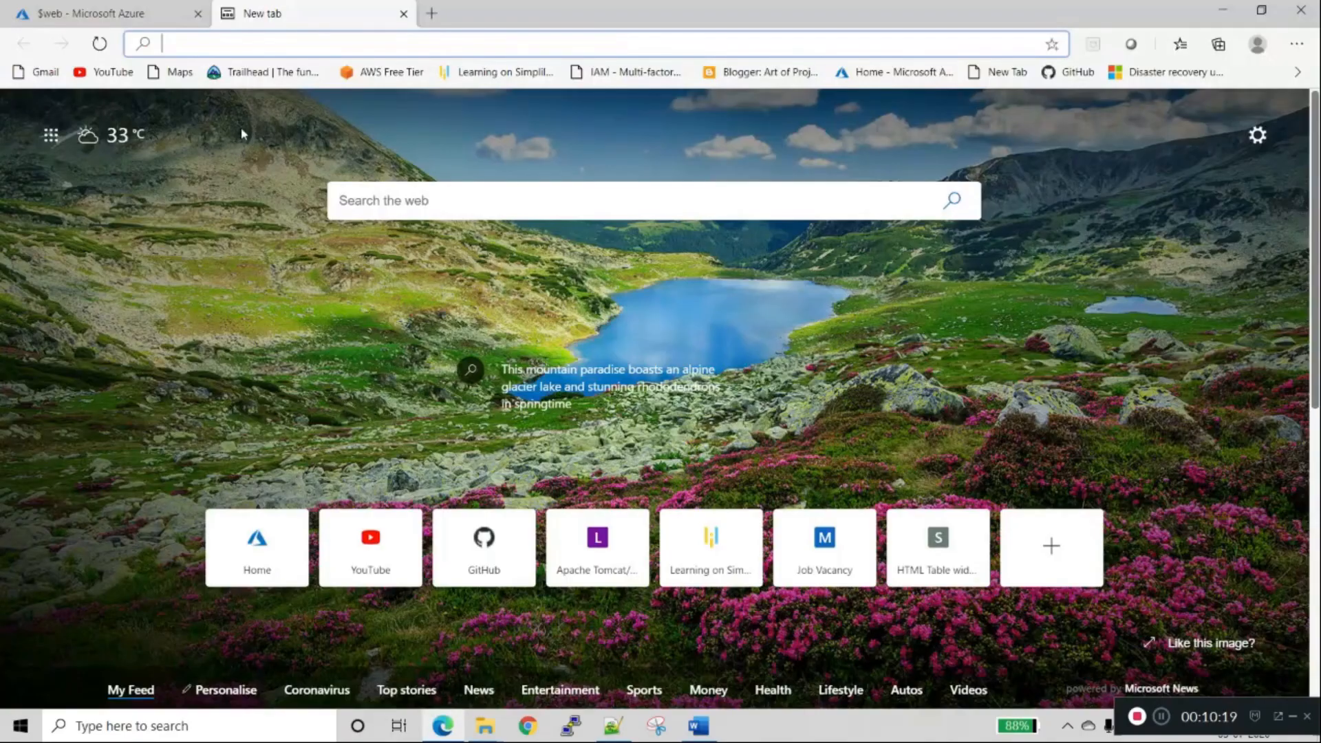
pyautogui.hotkey('ctrl', 'v')
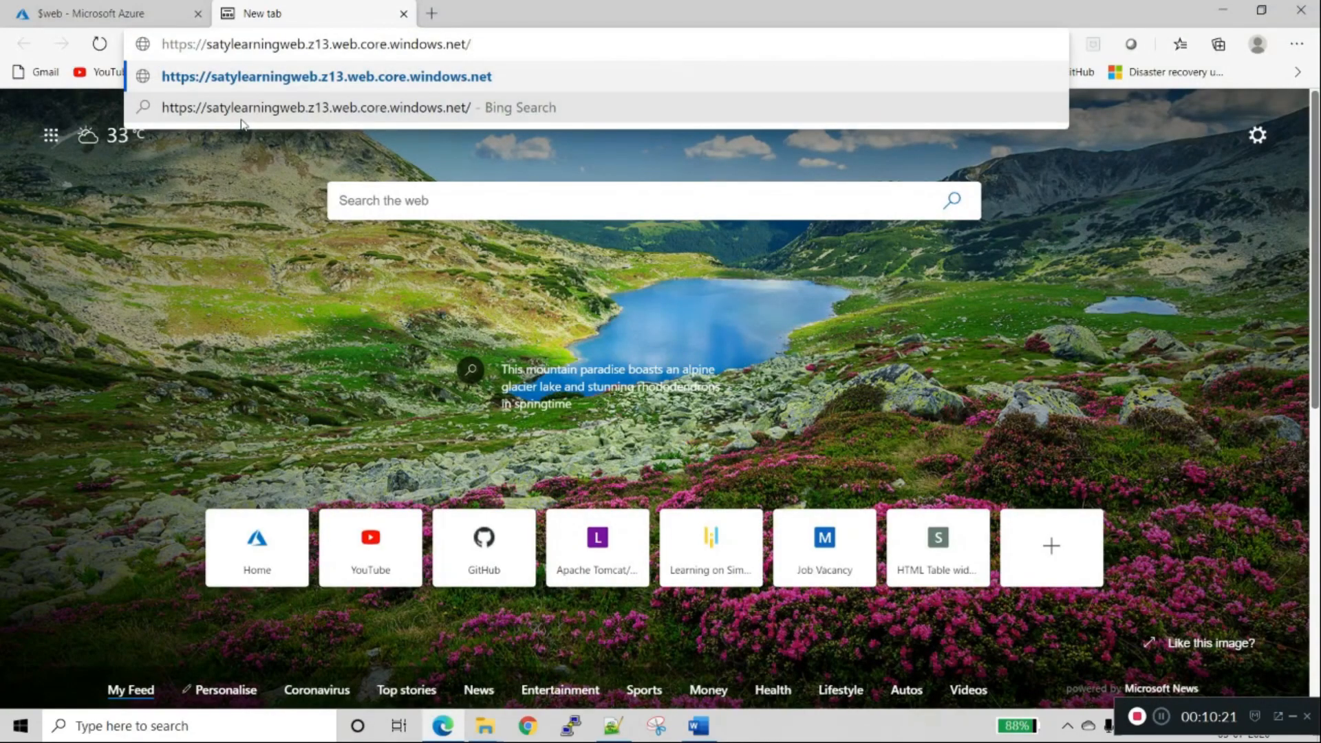
pyautogui.press('Return')
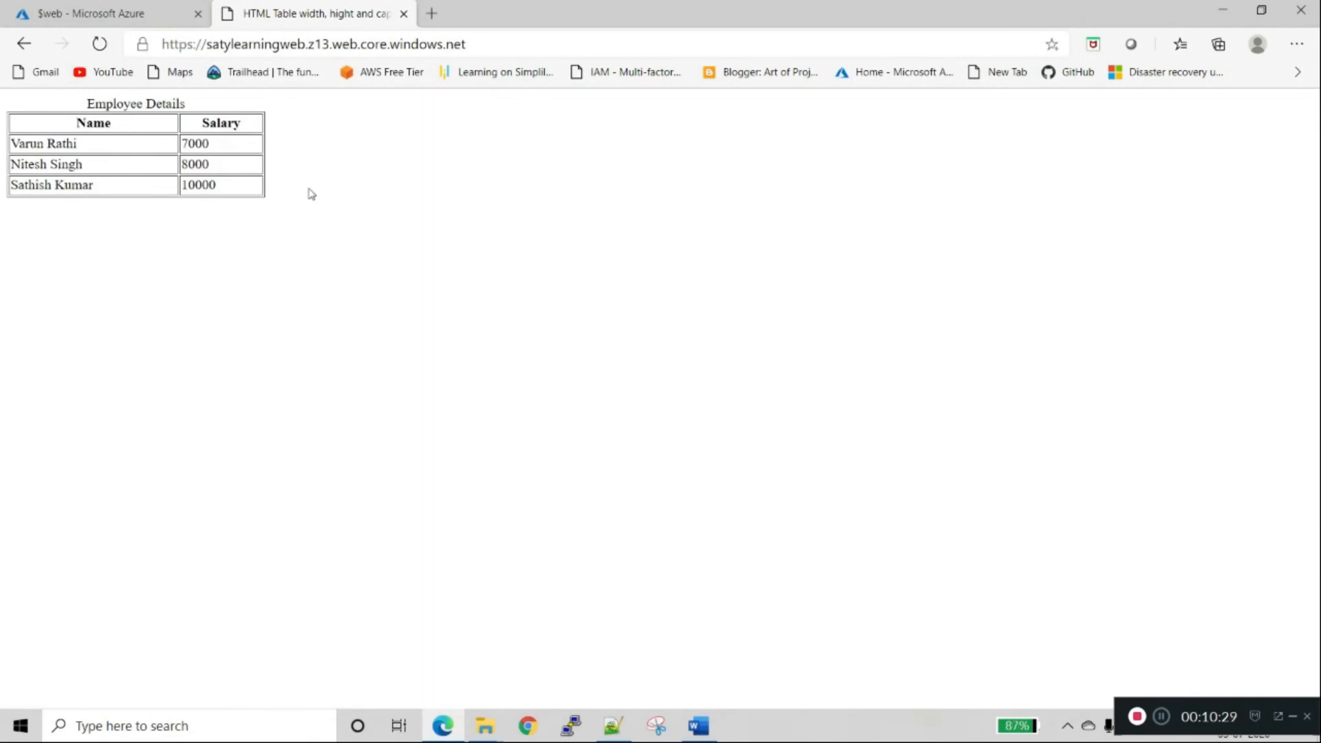
# Load the site's welcome page in the browser by adding /welcome.html to the primary endpoint address.
pyautogui.hotkey('alt', 'Tab')
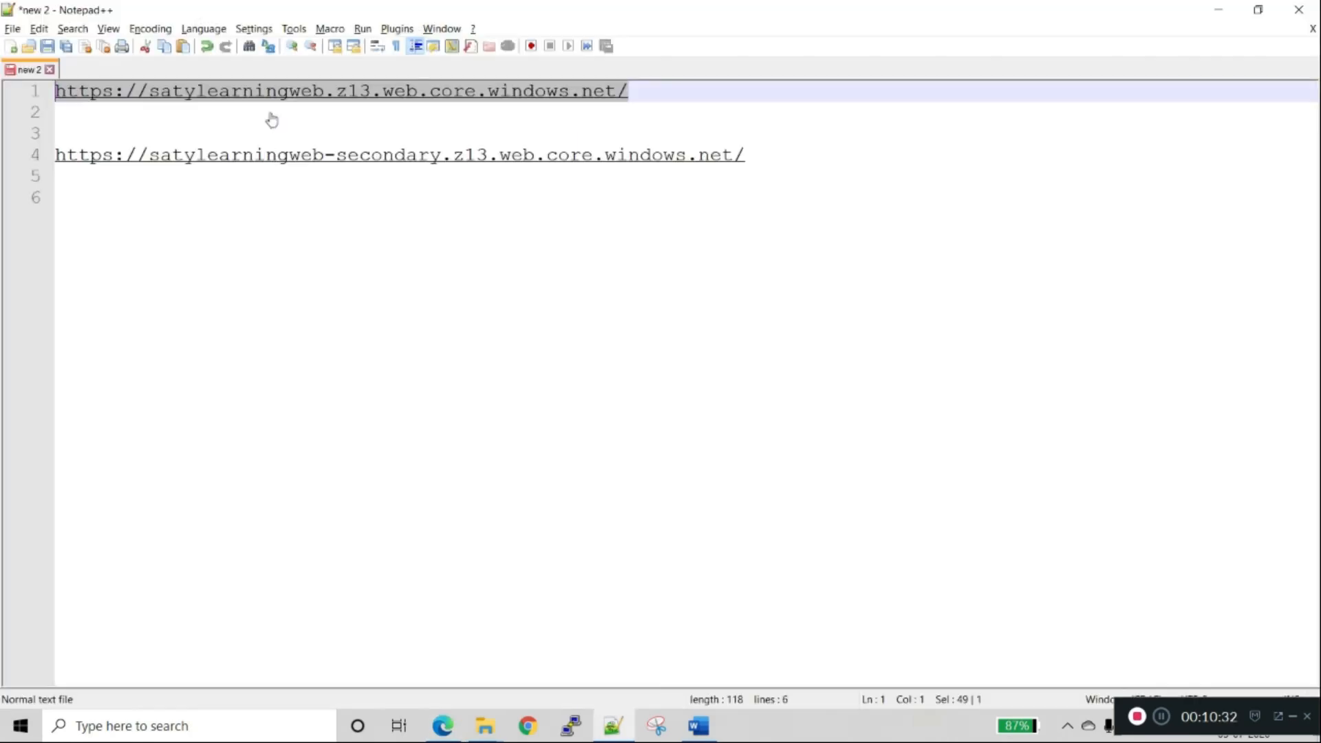
pyautogui.hotkey('alt', 'Tab')
pyautogui.click(500, 43)
pyautogui.click(501, 42)
pyautogui.write('/')
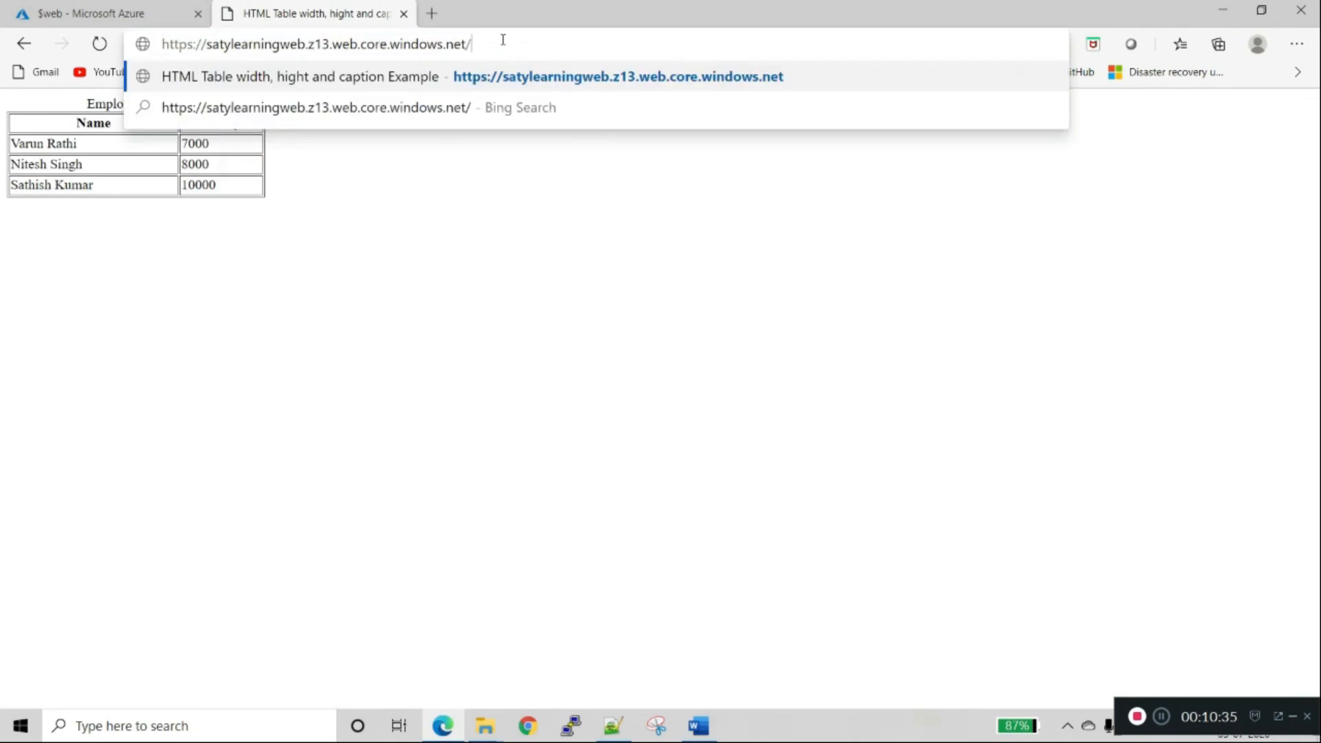
pyautogui.write('welcome')
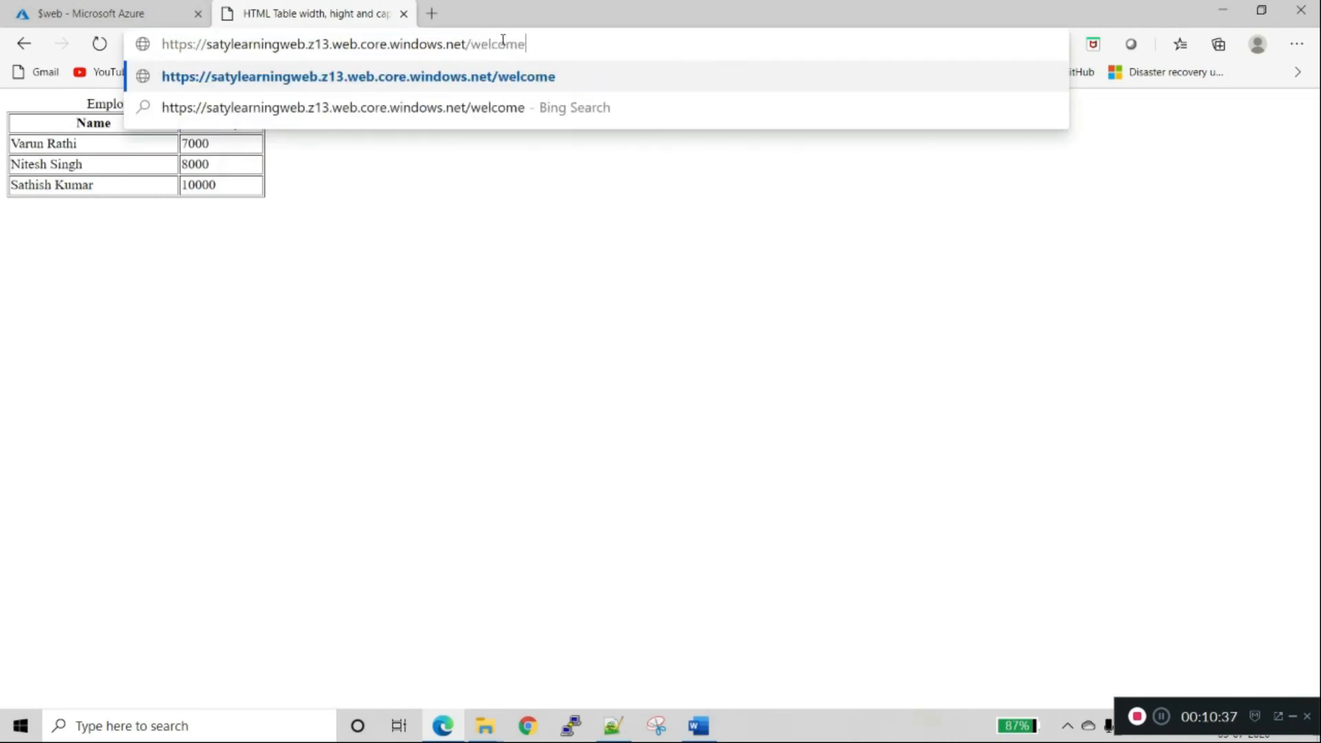
pyautogui.write('.html')
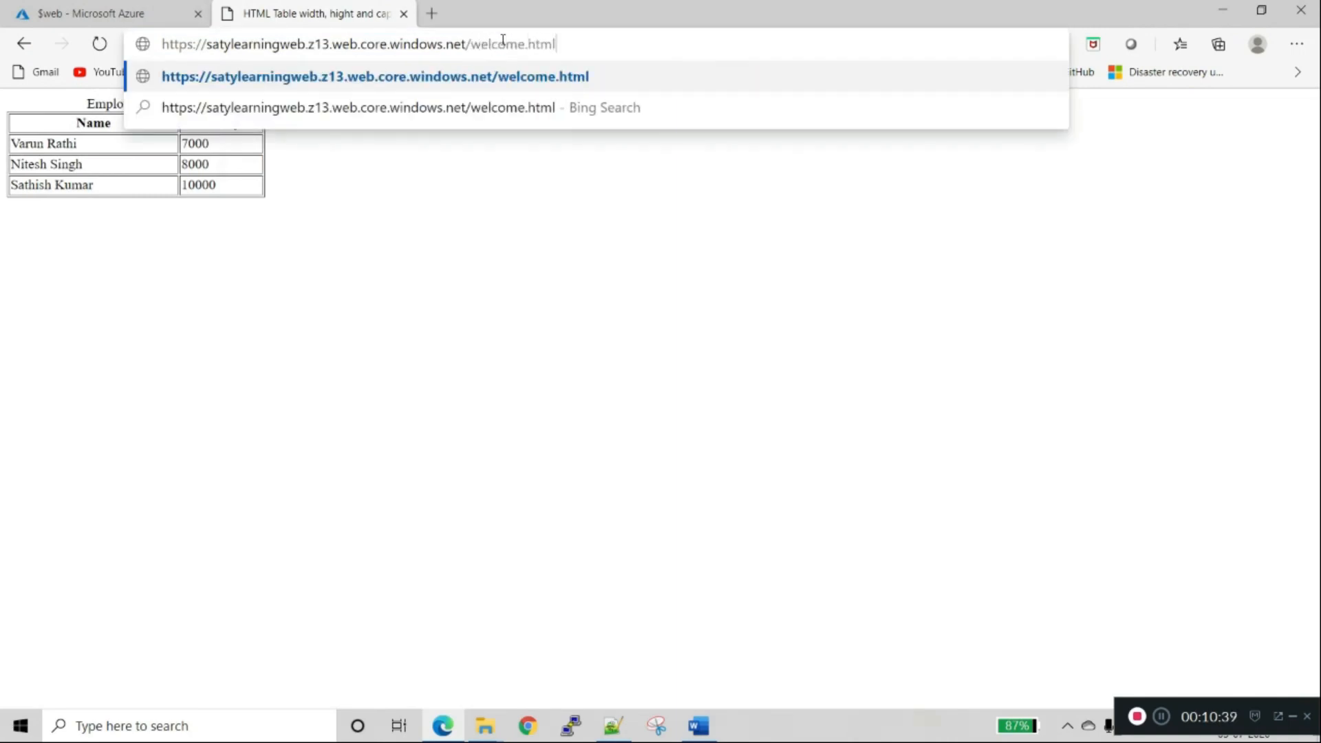
pyautogui.press('Return')
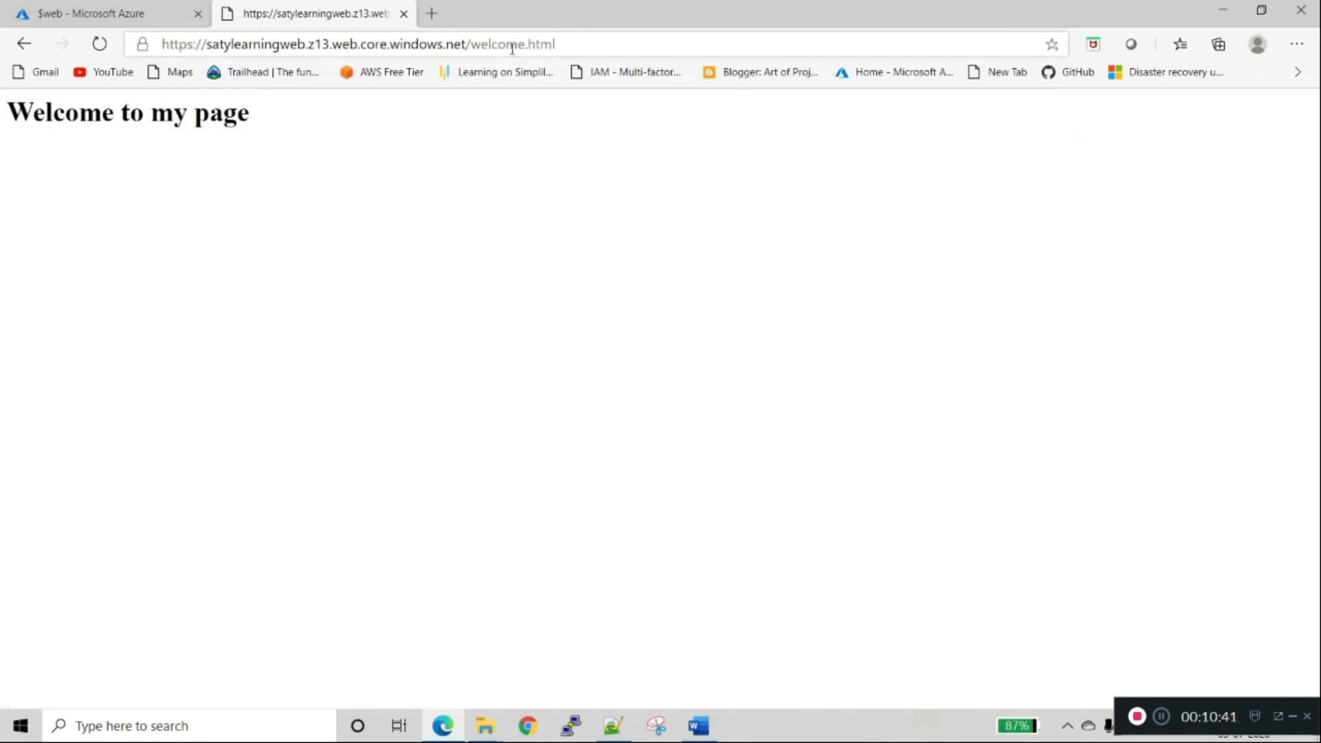
# Replace welcome.html with error.html in the site address and load the error page.
pyautogui.moveTo(474, 44); pyautogui.dragTo(596, 42)
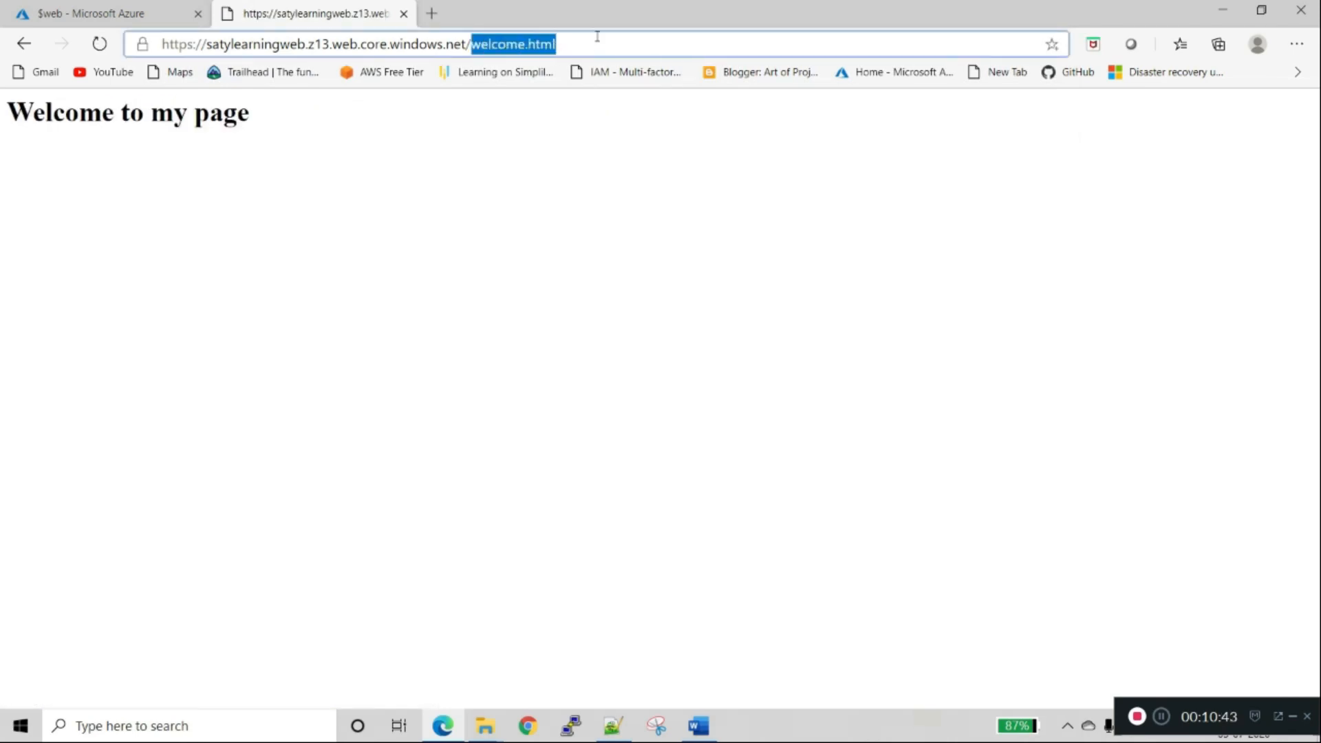
pyautogui.write('error.html')
pyautogui.press('Return')
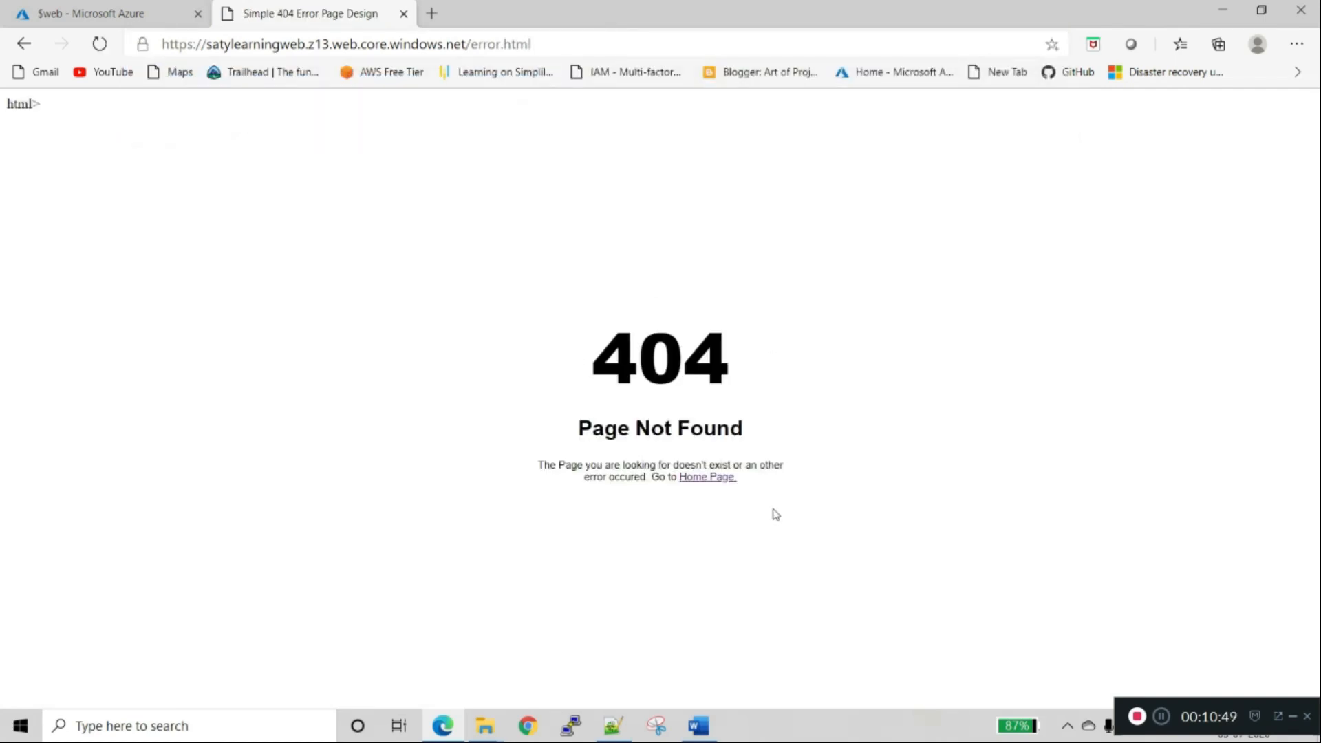
# Open index.html from the D:\test\html folder in Notepad++ to review its HTML source, and close the file.
pyautogui.press('super+e')
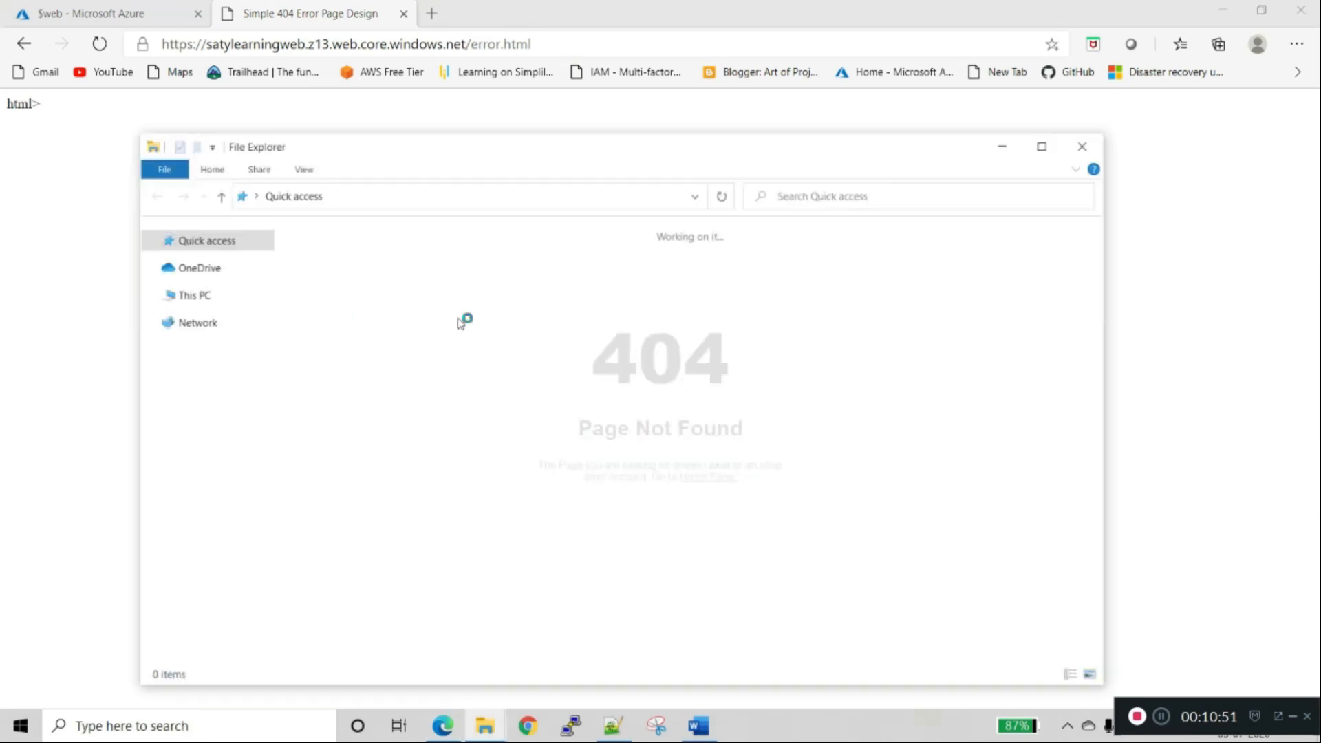
pyautogui.click(237, 481)
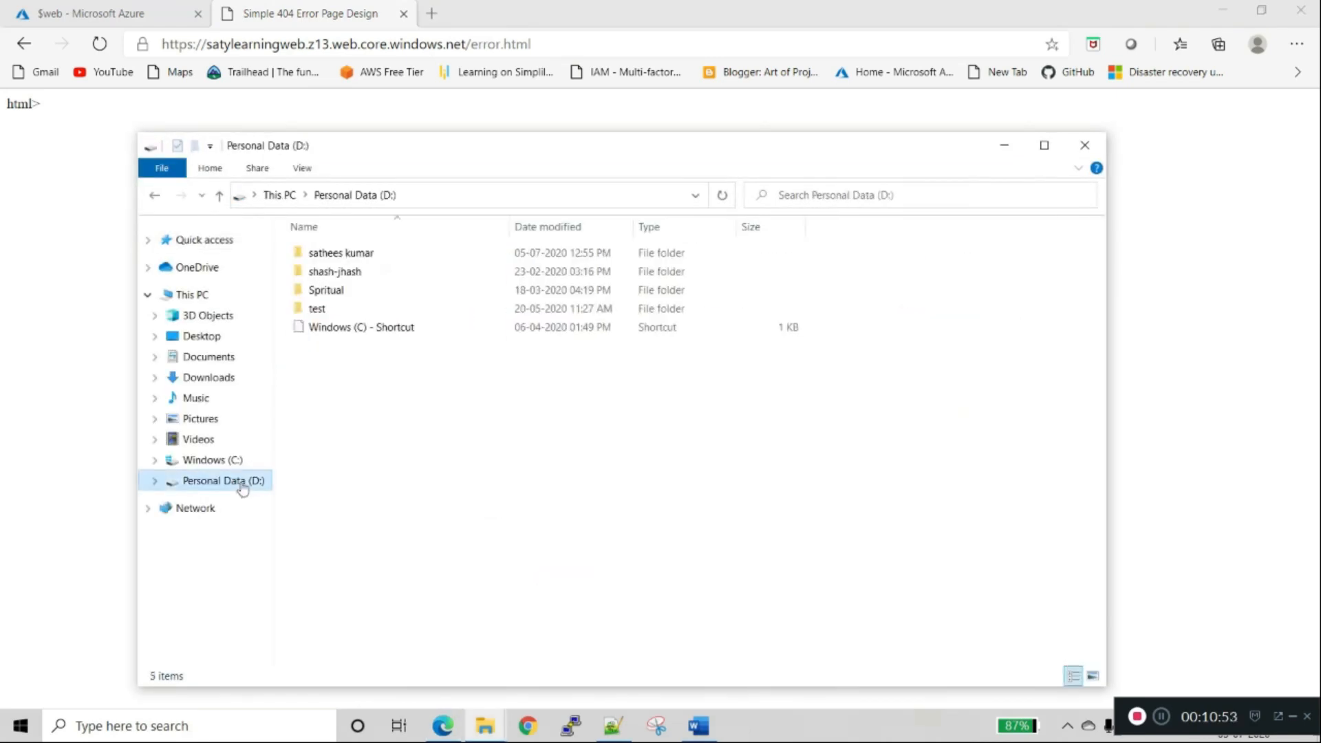
pyautogui.doubleClick(355, 311)
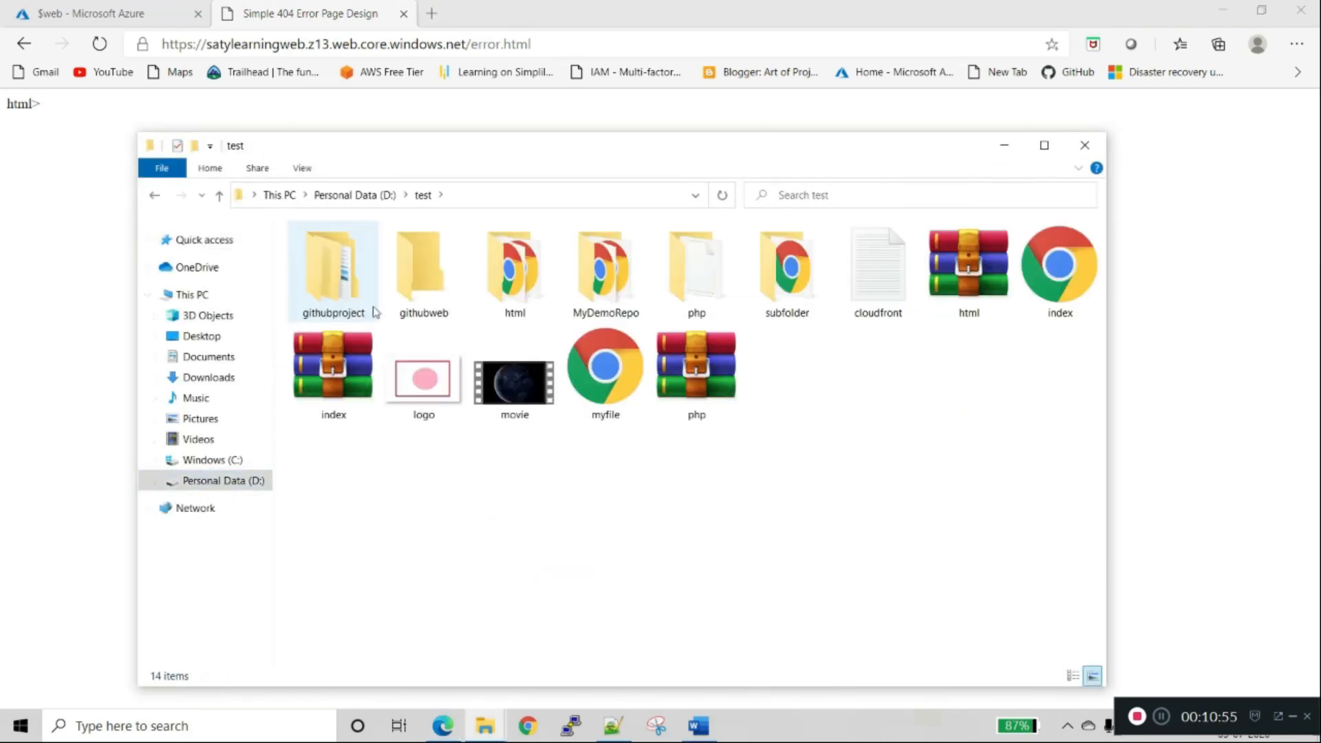
pyautogui.doubleClick(515, 296)
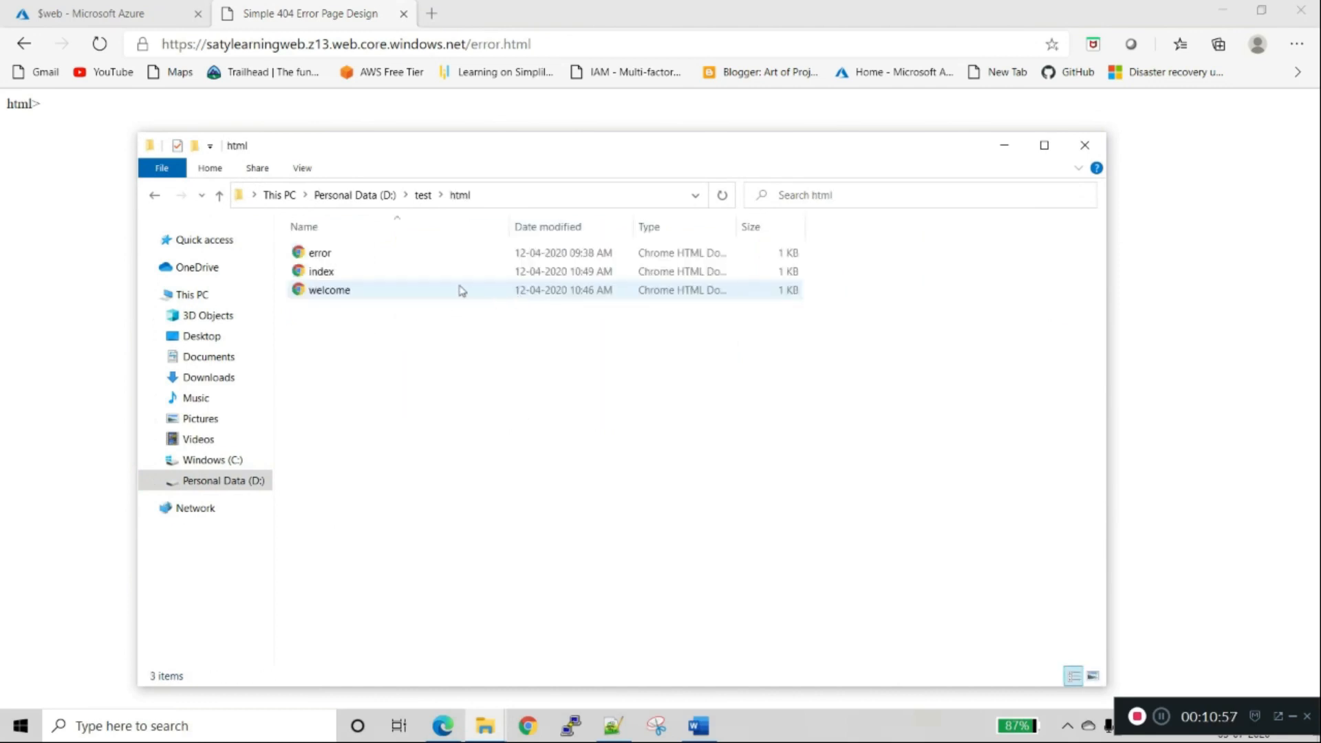
pyautogui.rightClick(390, 281)
pyautogui.rightClick(346, 278)
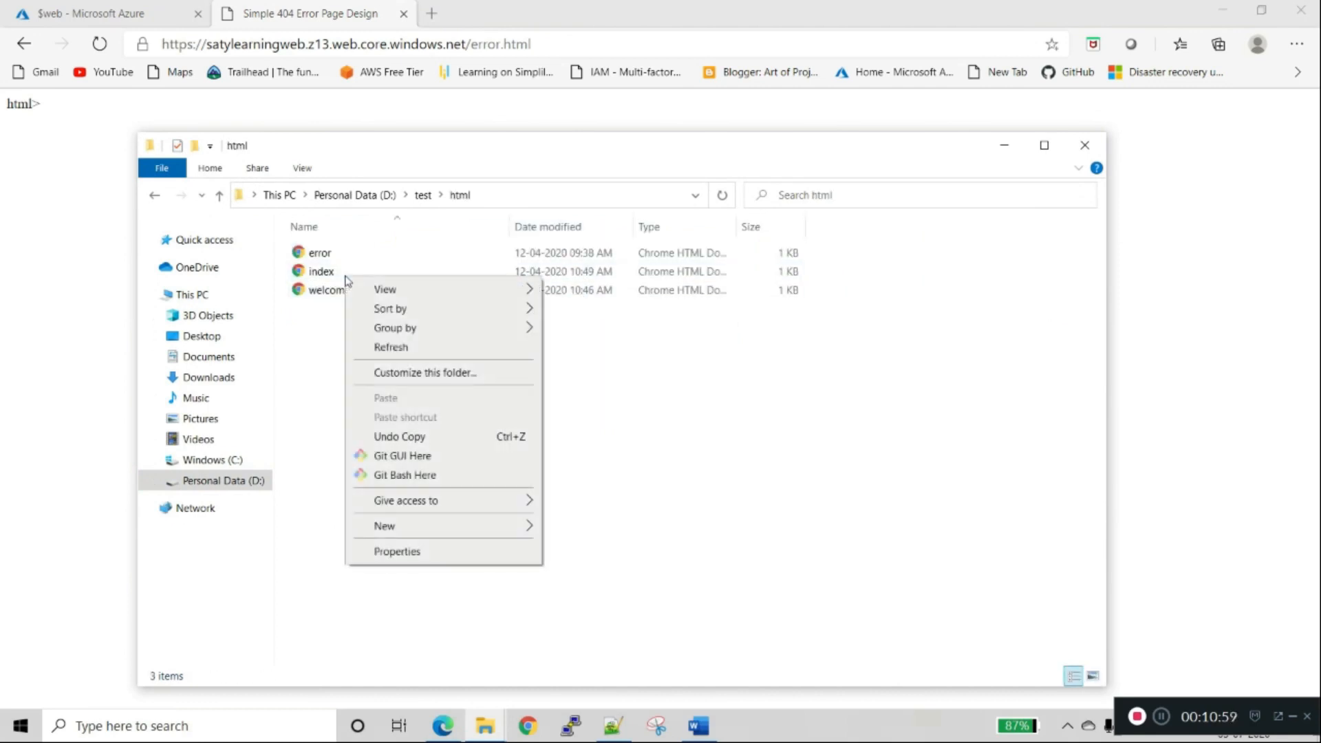
pyautogui.click(332, 275)
pyautogui.rightClick(332, 275)
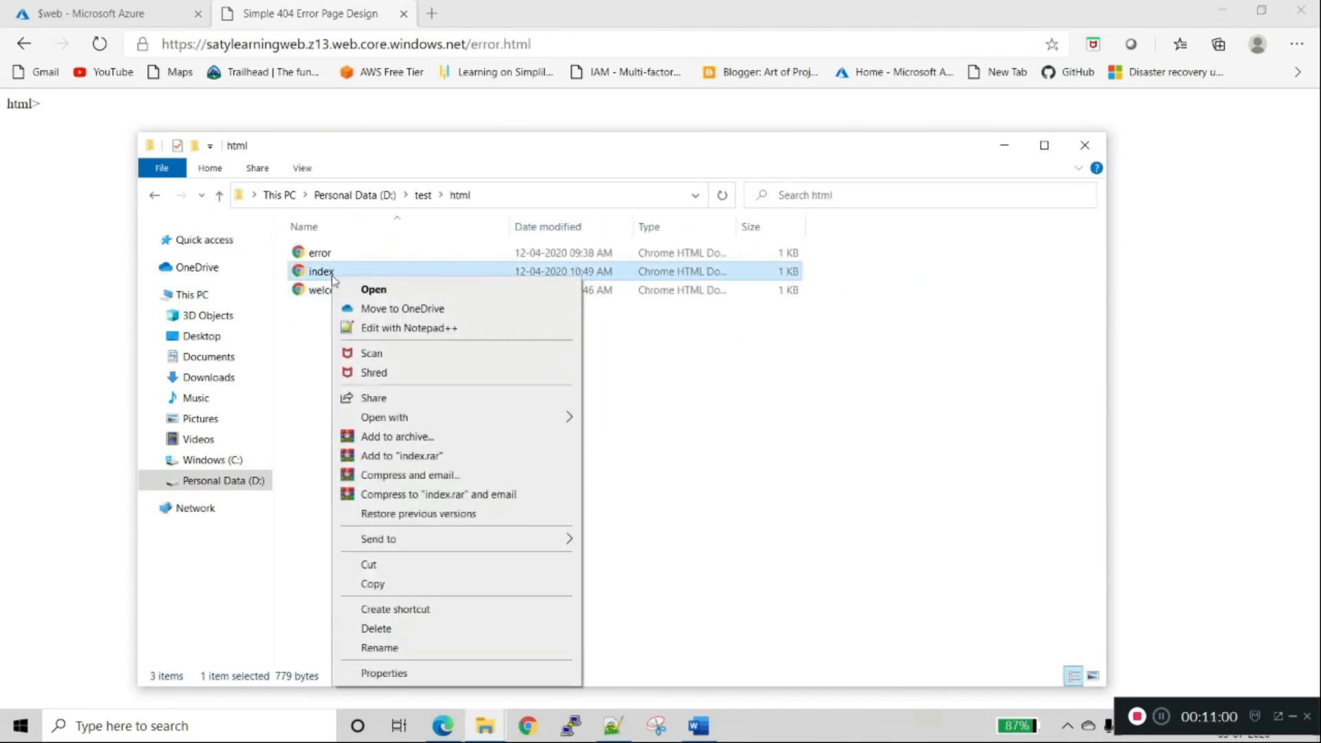
pyautogui.click(411, 330)
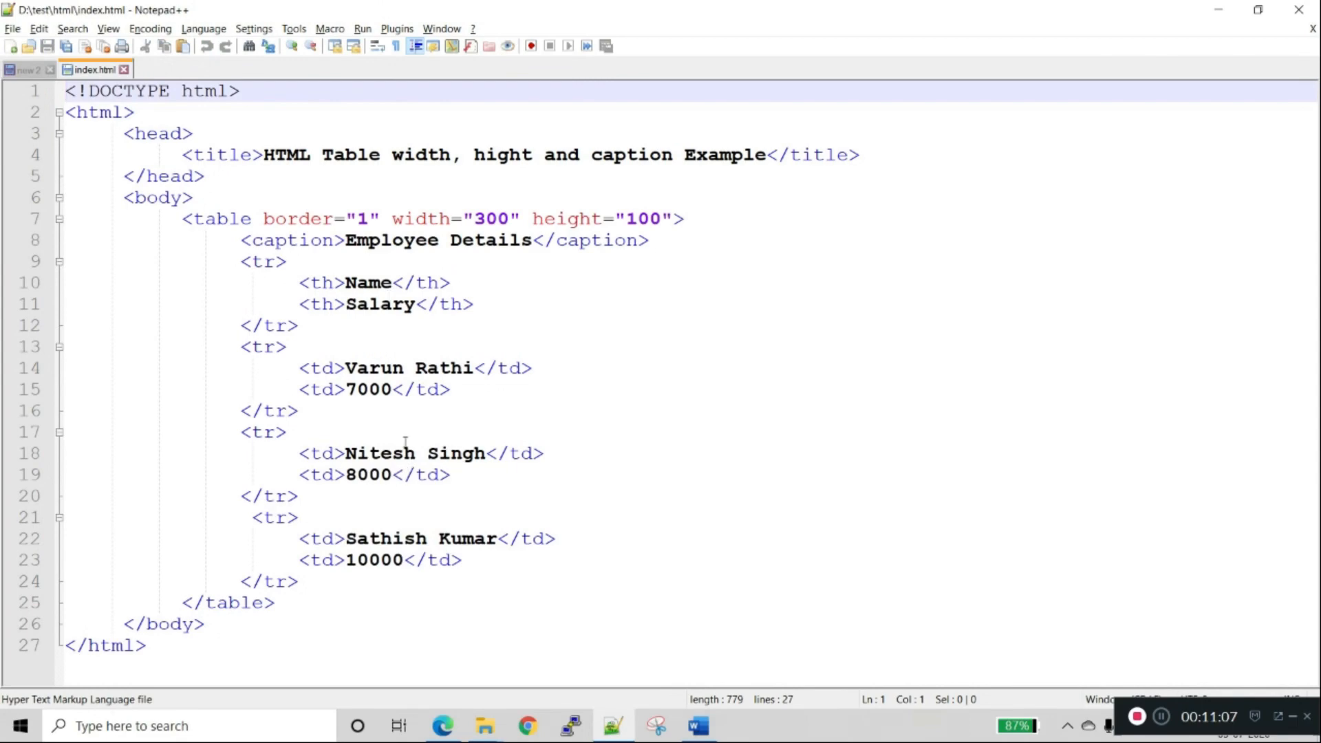
pyautogui.click(124, 70)
# Switch back to Edge and return to the $web container in the Azure portal.
pyautogui.hotkey('alt', 'Tab')
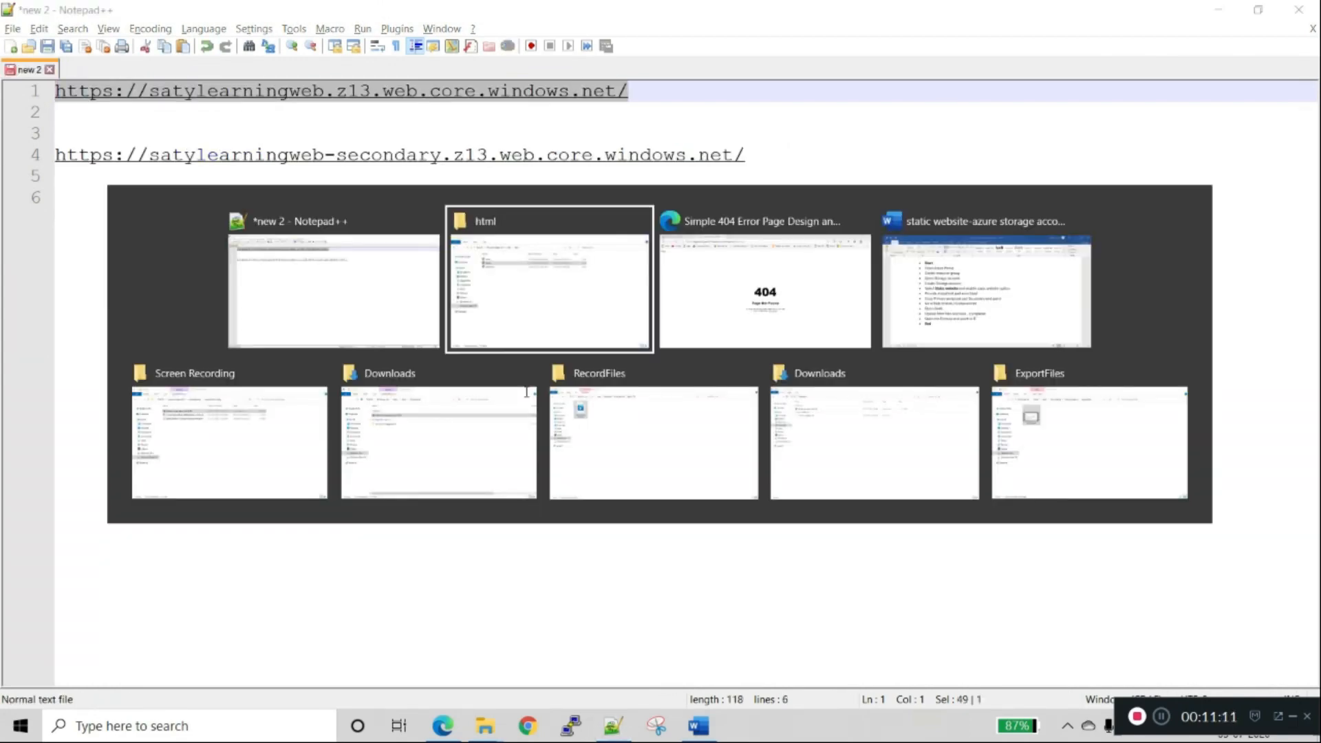
pyautogui.hotkey('alt', 'Tab')
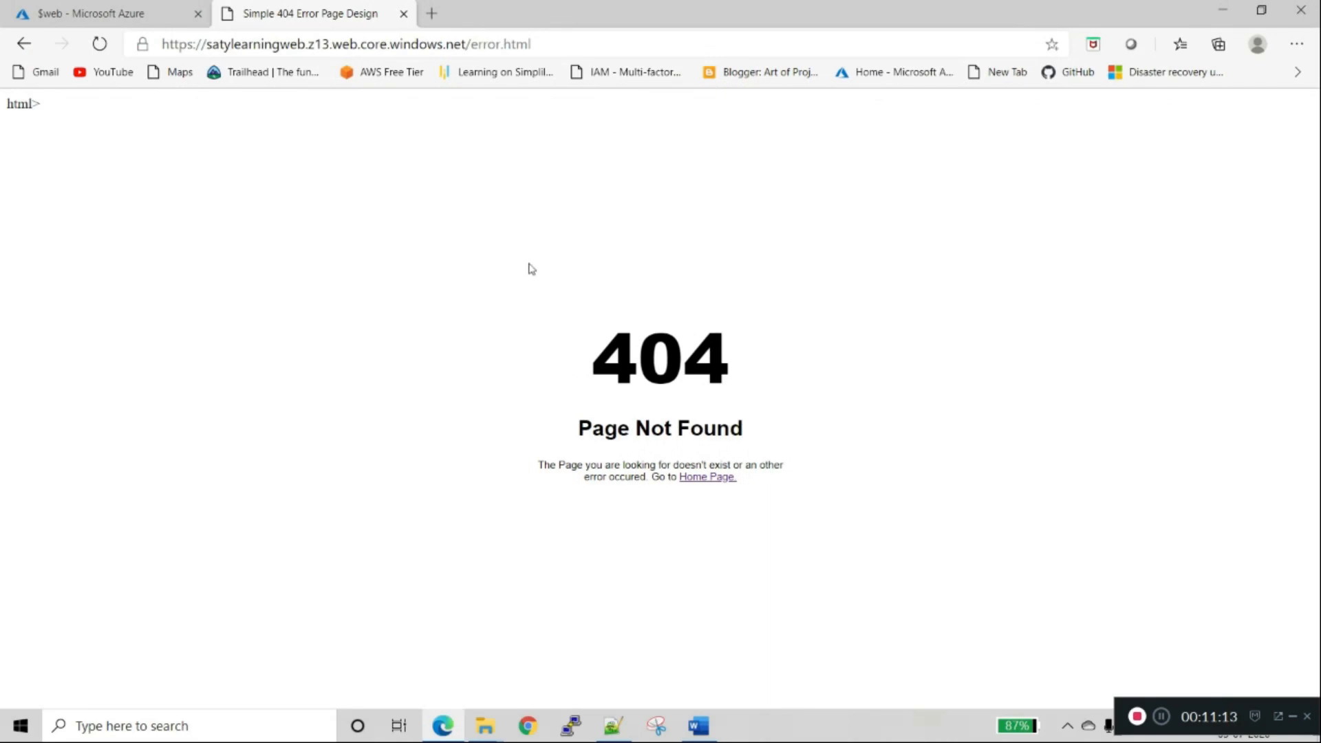
pyautogui.click(88, 13)
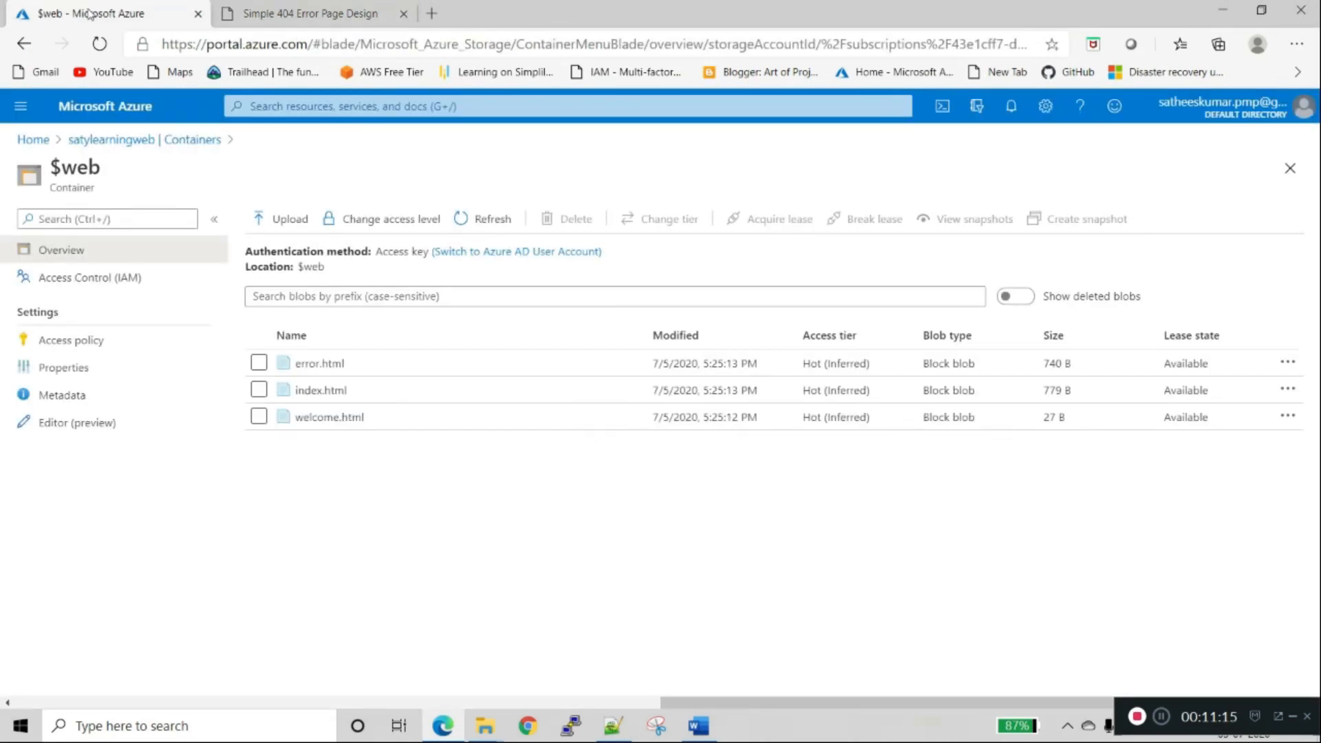